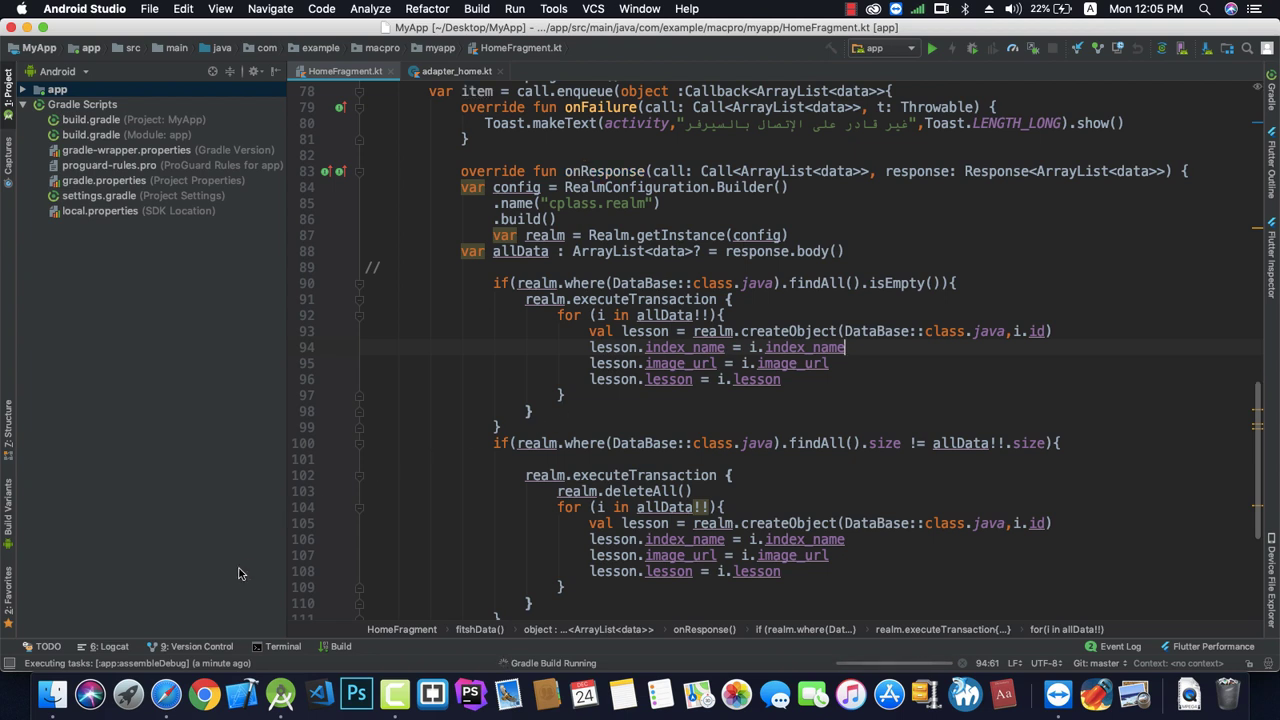
Switch from HomeFragment.kt in Android Studio to the AdMob website in Safari.
click(166, 695)
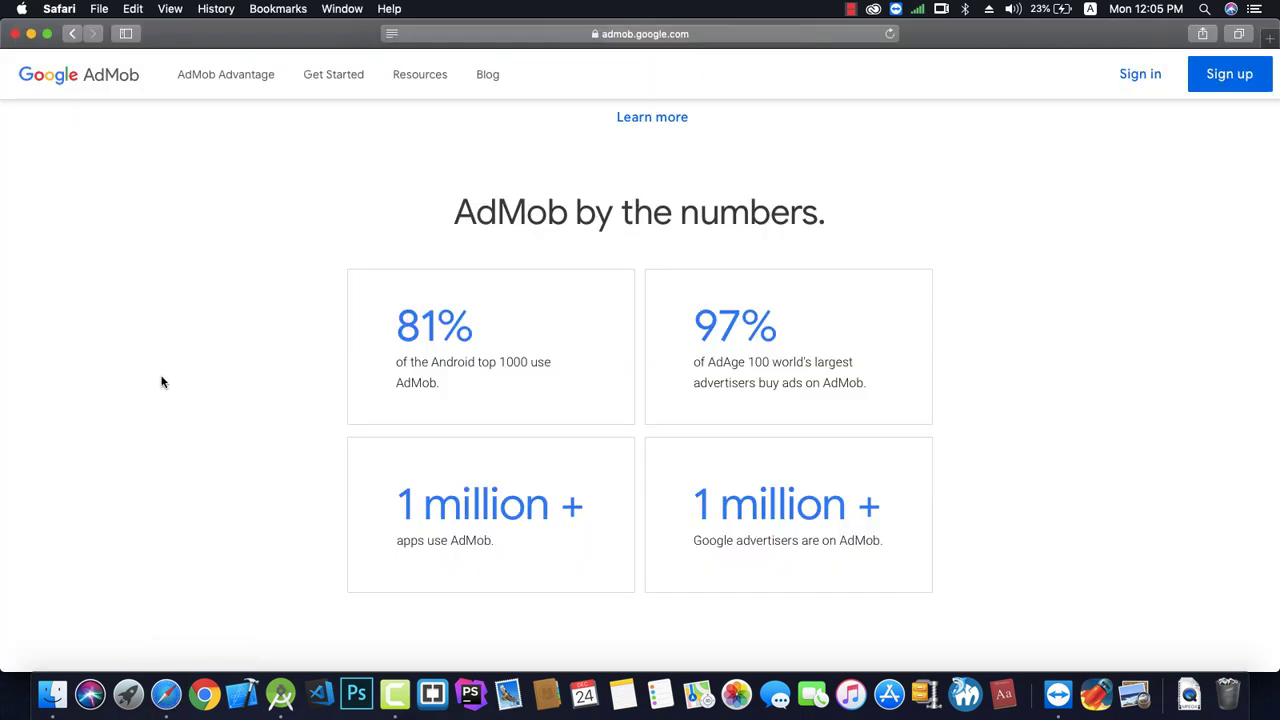
Return to the top of admob.google.com, check its address, and begin AdMob sign-up.
scroll(163, 380, up, 10)
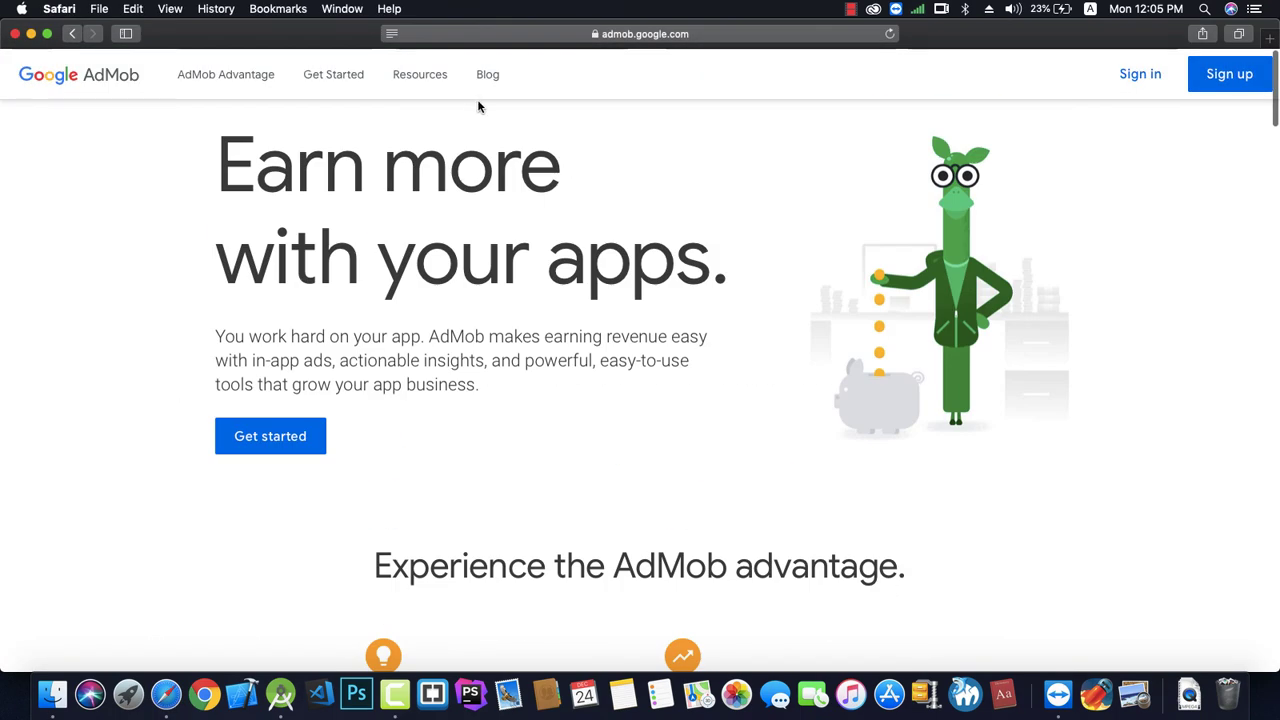
click(647, 42)
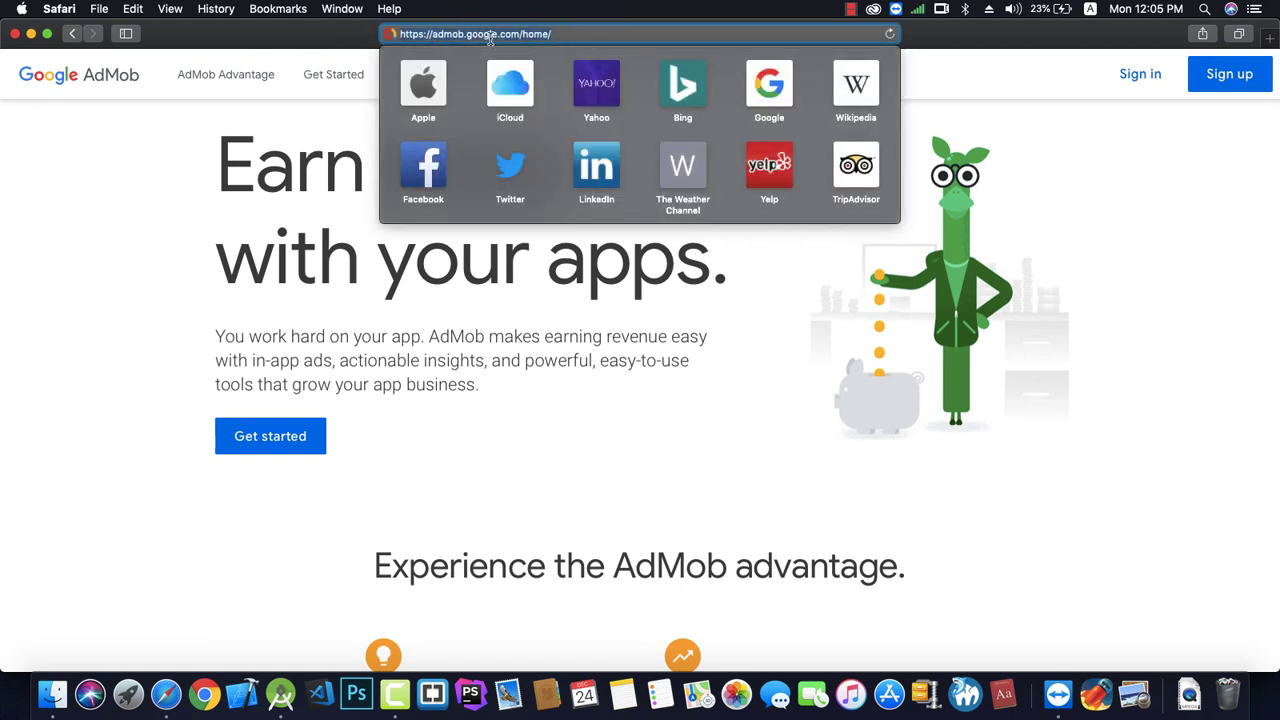
click(132, 348)
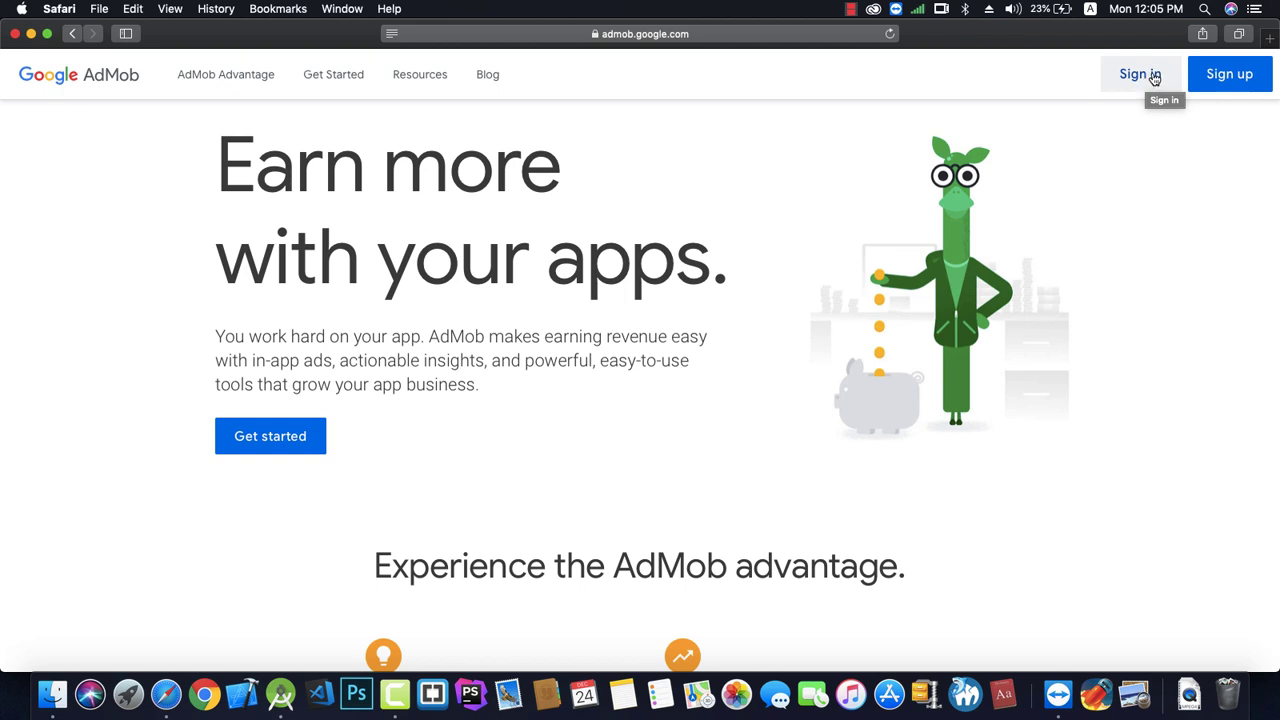
click(1232, 84)
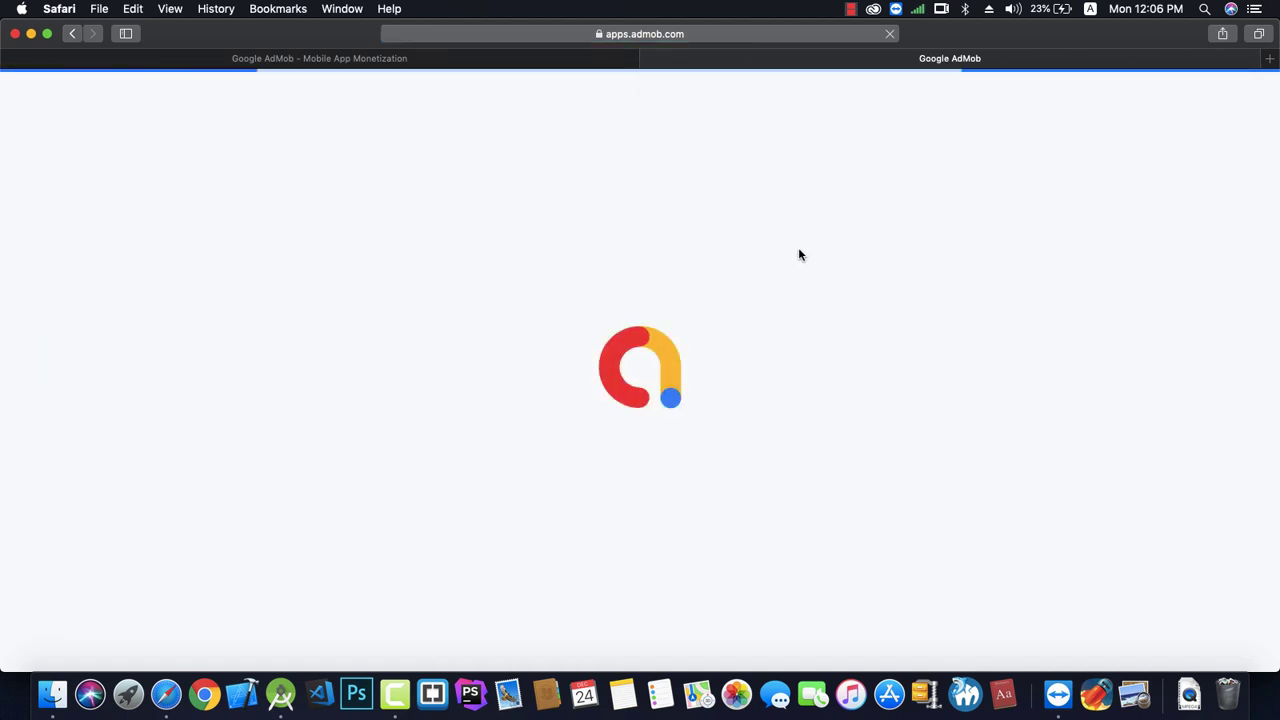
Enter the first name, last name and pasted e-mail address for the new Google account.
click(429, 314)
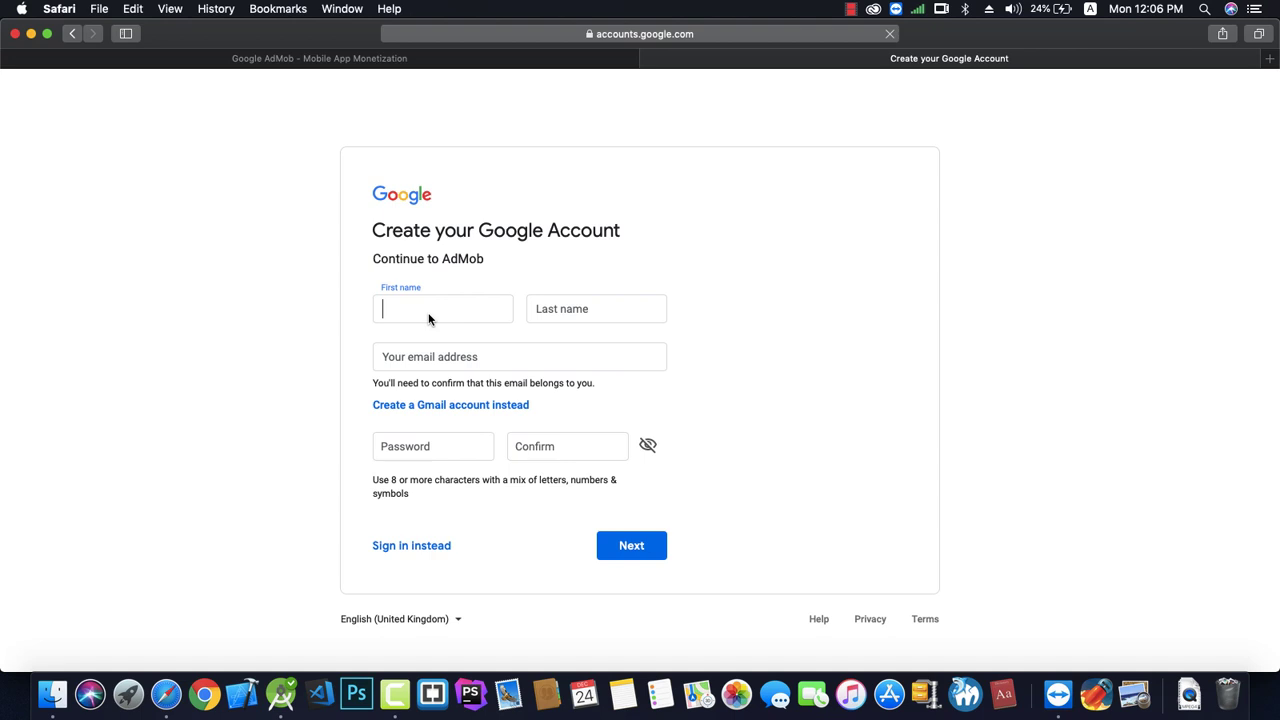
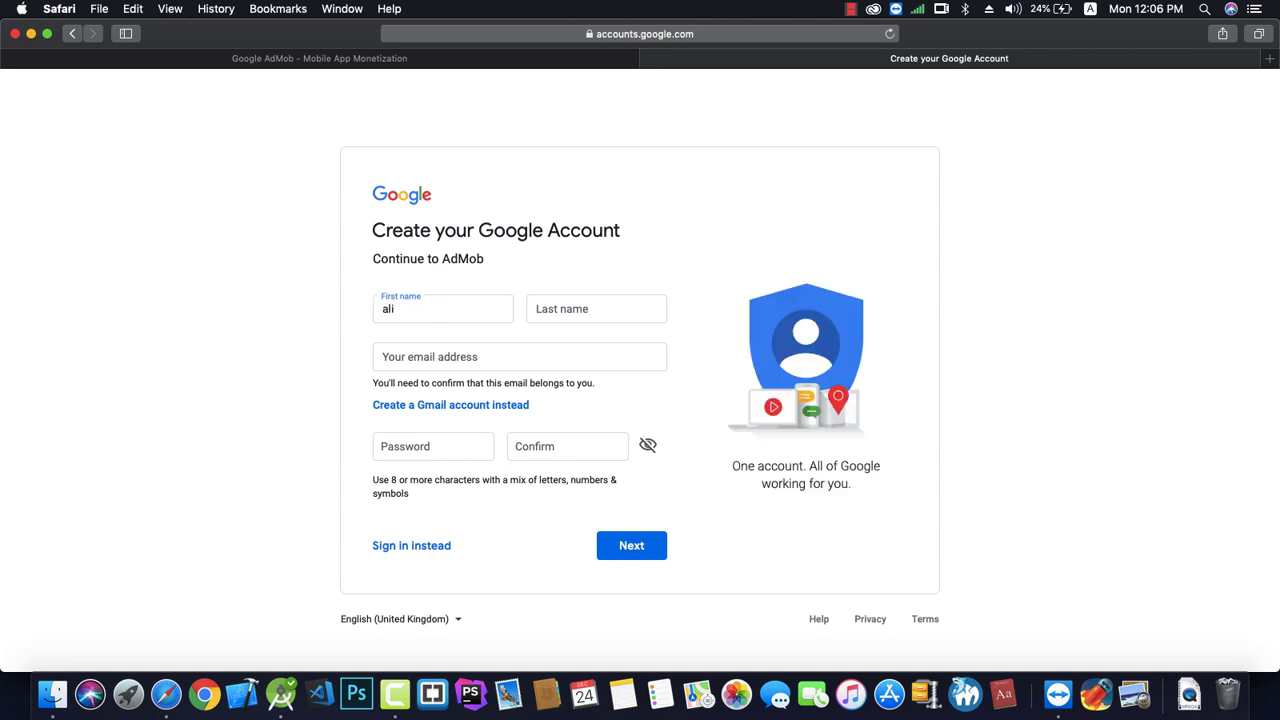
click(596, 309)
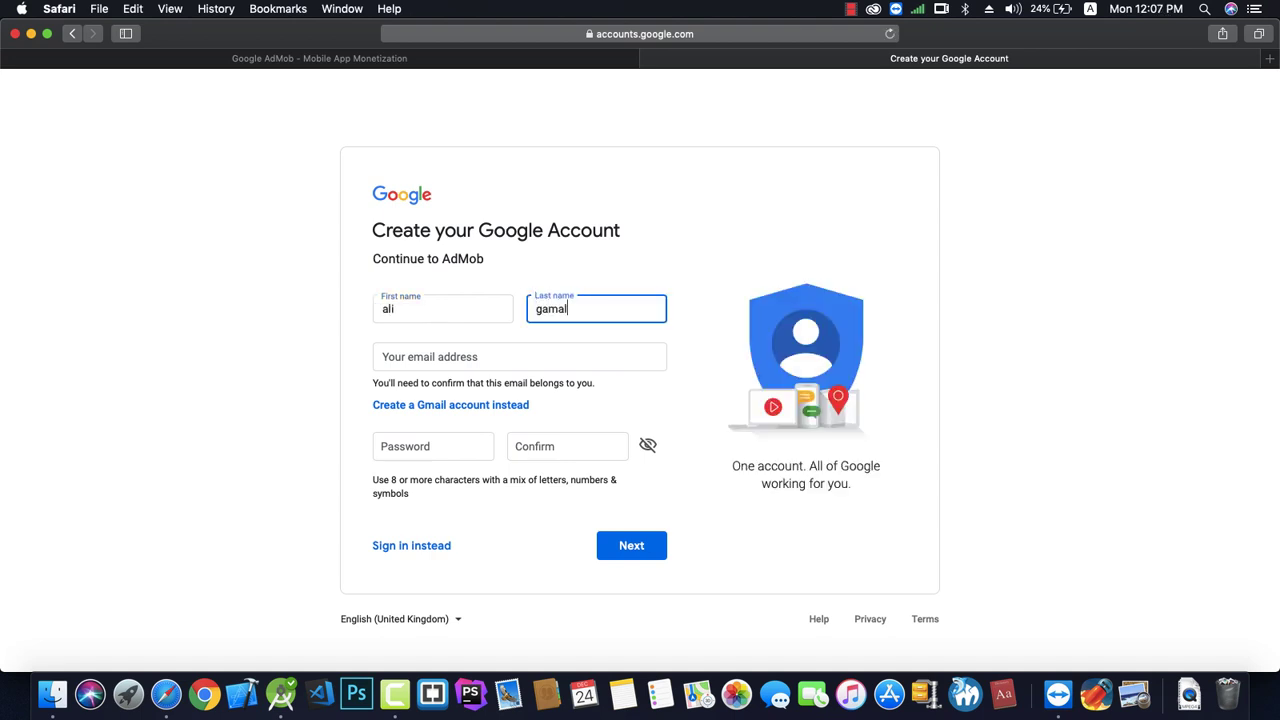
click(383, 357)
key(super+v)
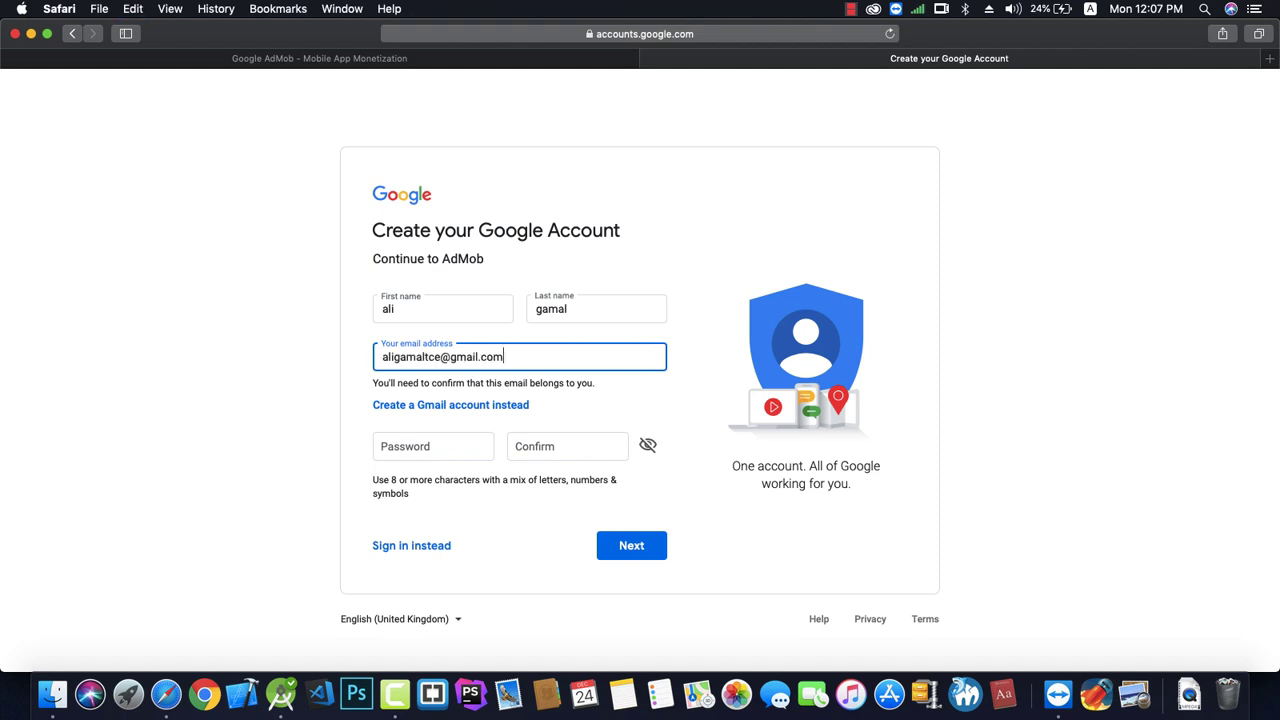
Set a matching password and confirmation, then submit the account details.
click(400, 446)
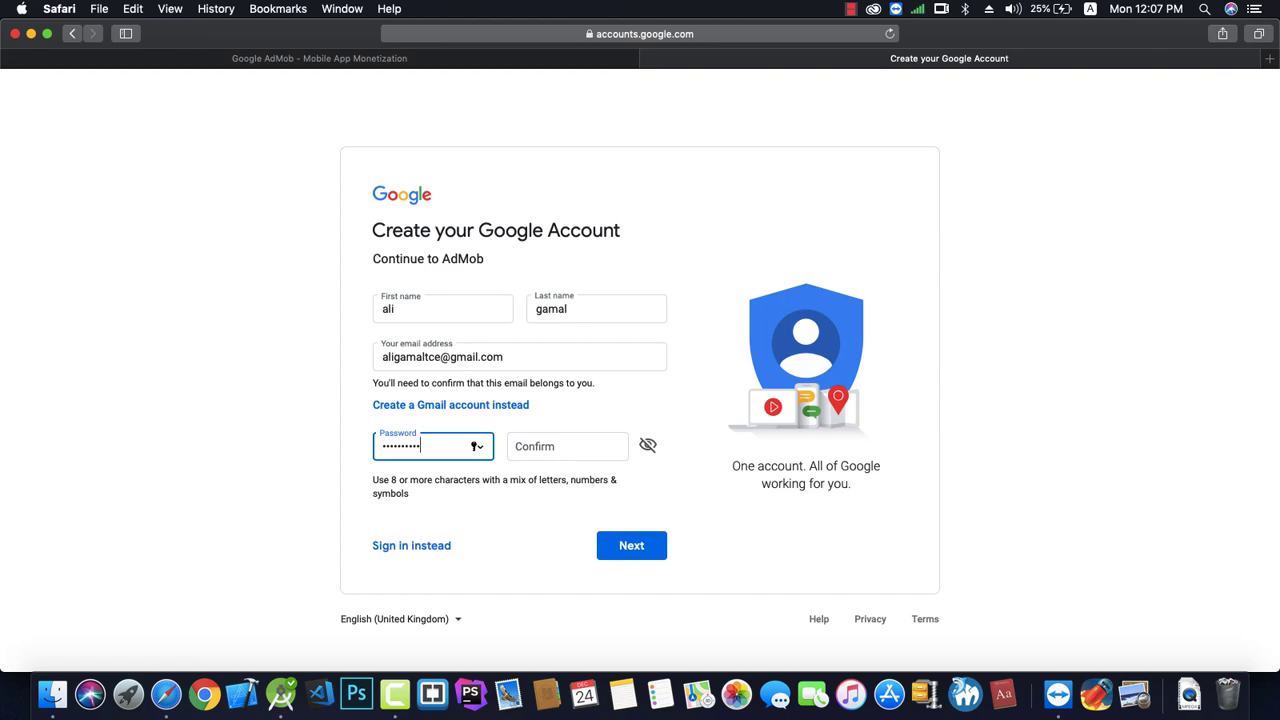
key(Tab)
text(************)
key(Return)
text(*************)
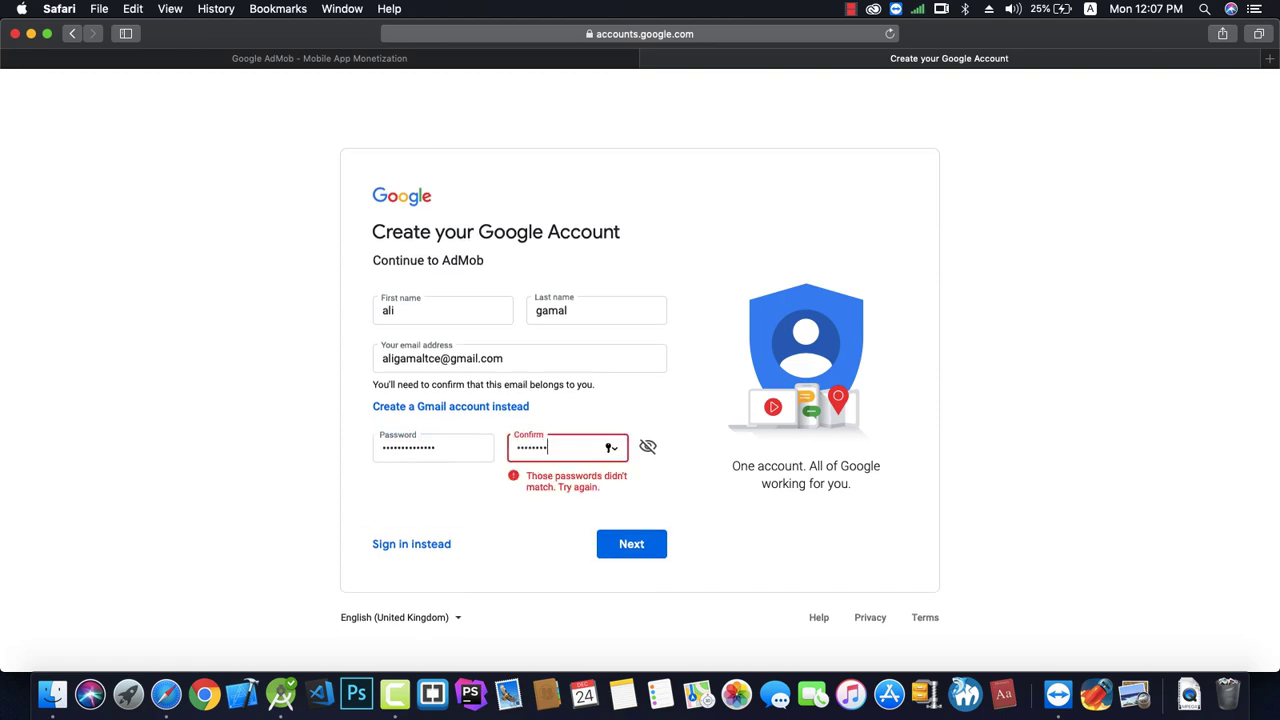
double_click(430, 447)
text(*************)
key(Return)
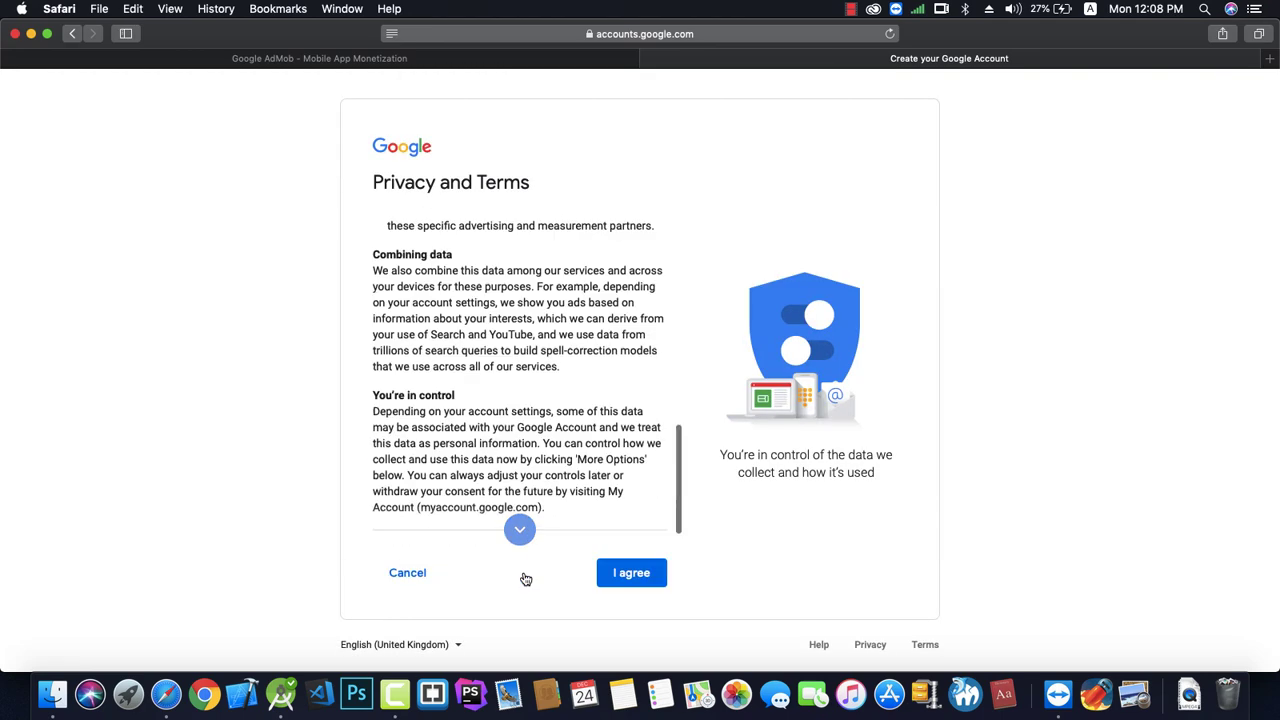
Agree to the privacy terms, then open the inactive Google Ads account from AdMob's error.
click(600, 573)
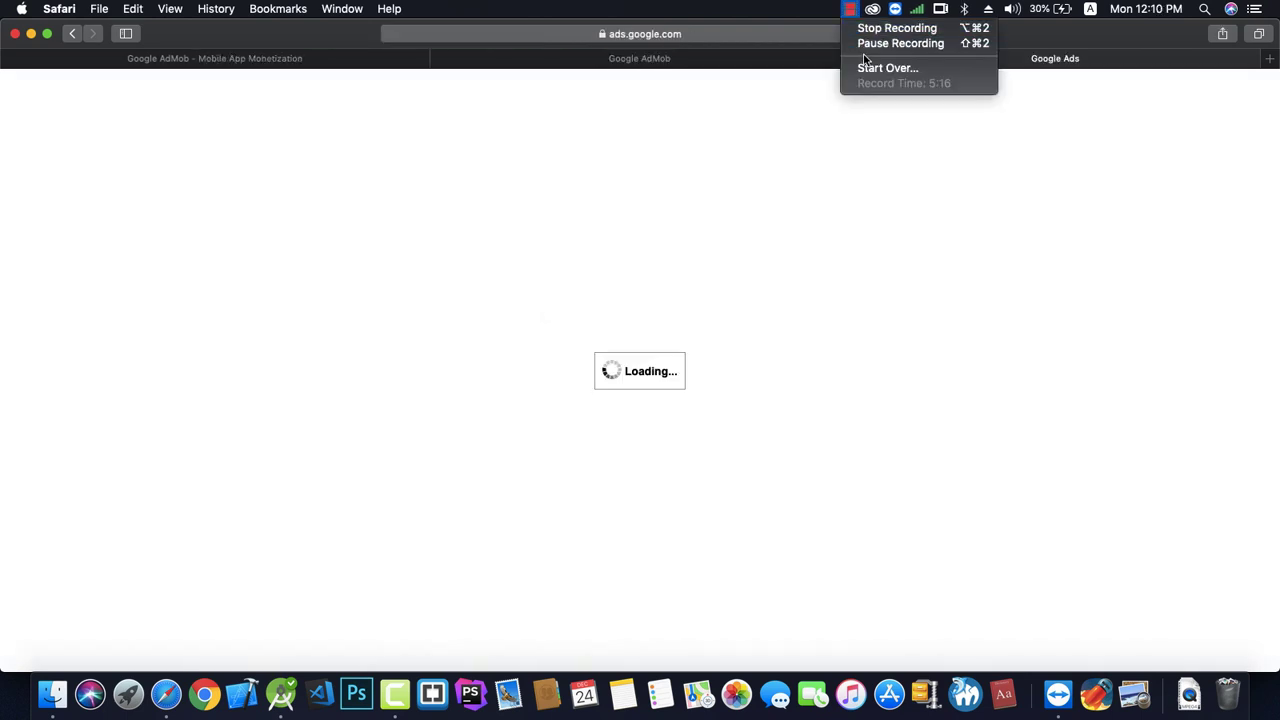
click(864, 44)
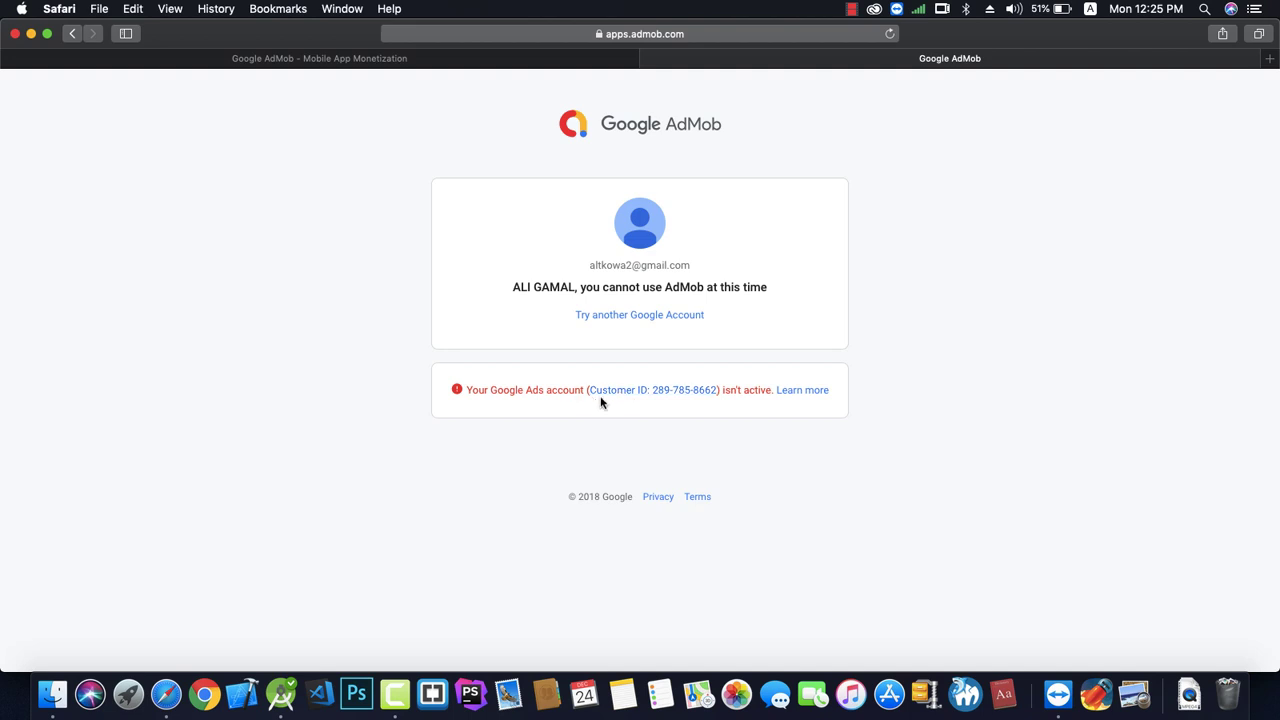
click(662, 393)
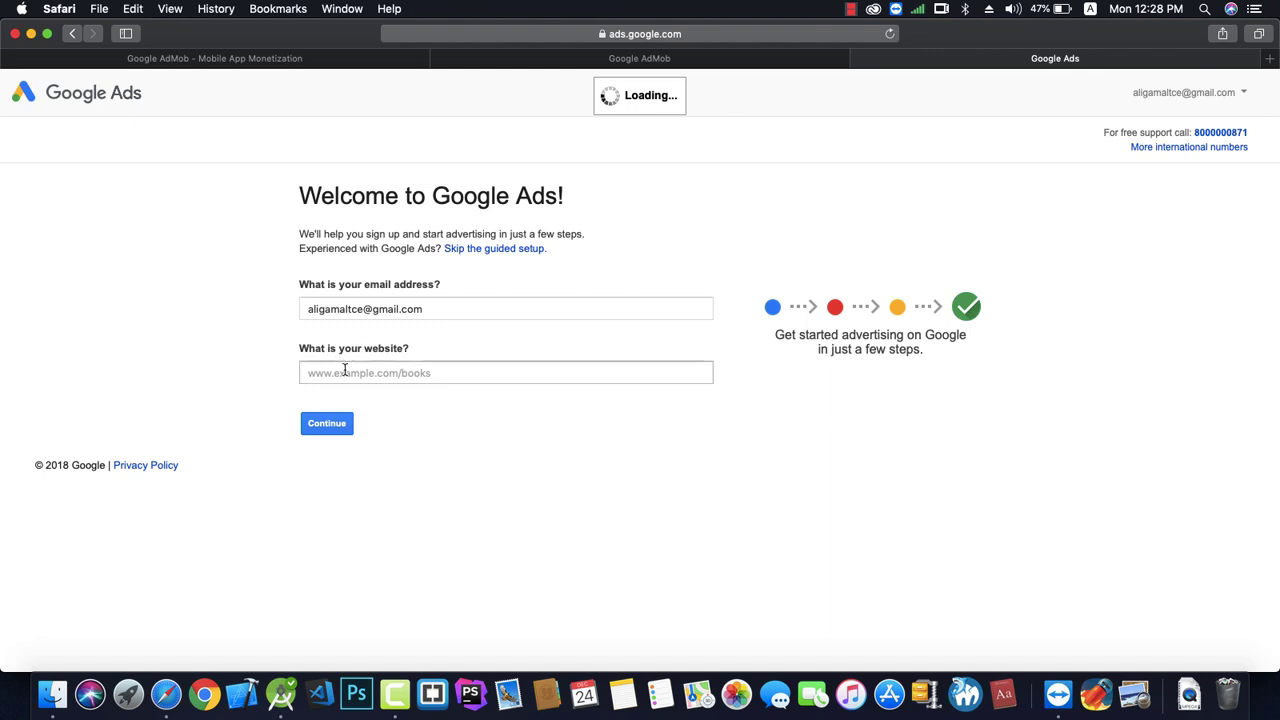
Skip guided setup and save Google Ads with Egypt, Cairo time and Egyptian Pound.
click(343, 370)
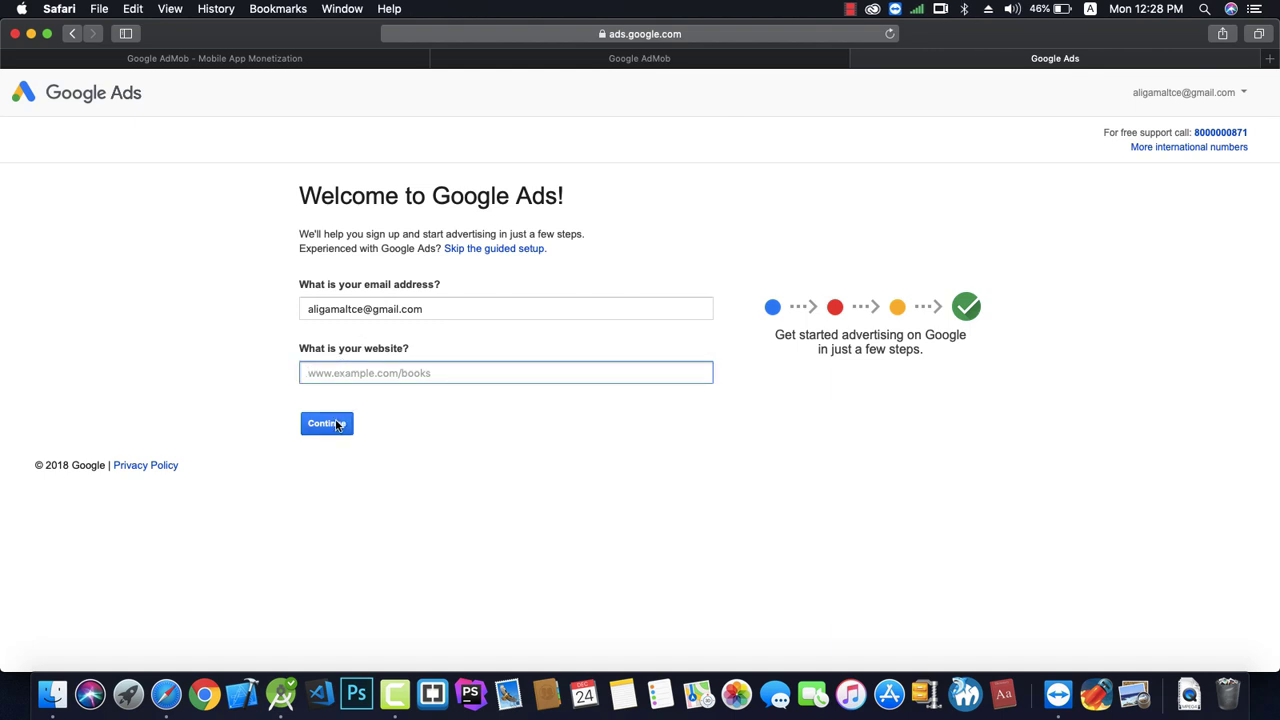
click(337, 425)
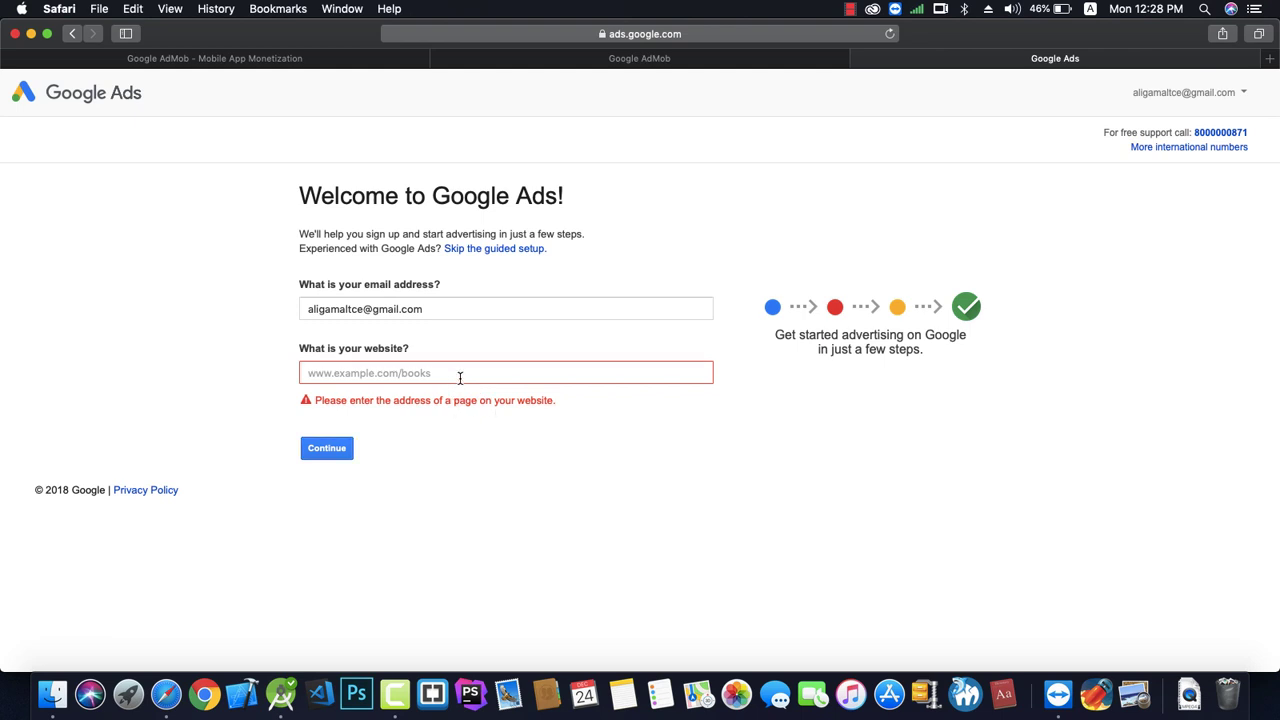
key(shift+Tab)
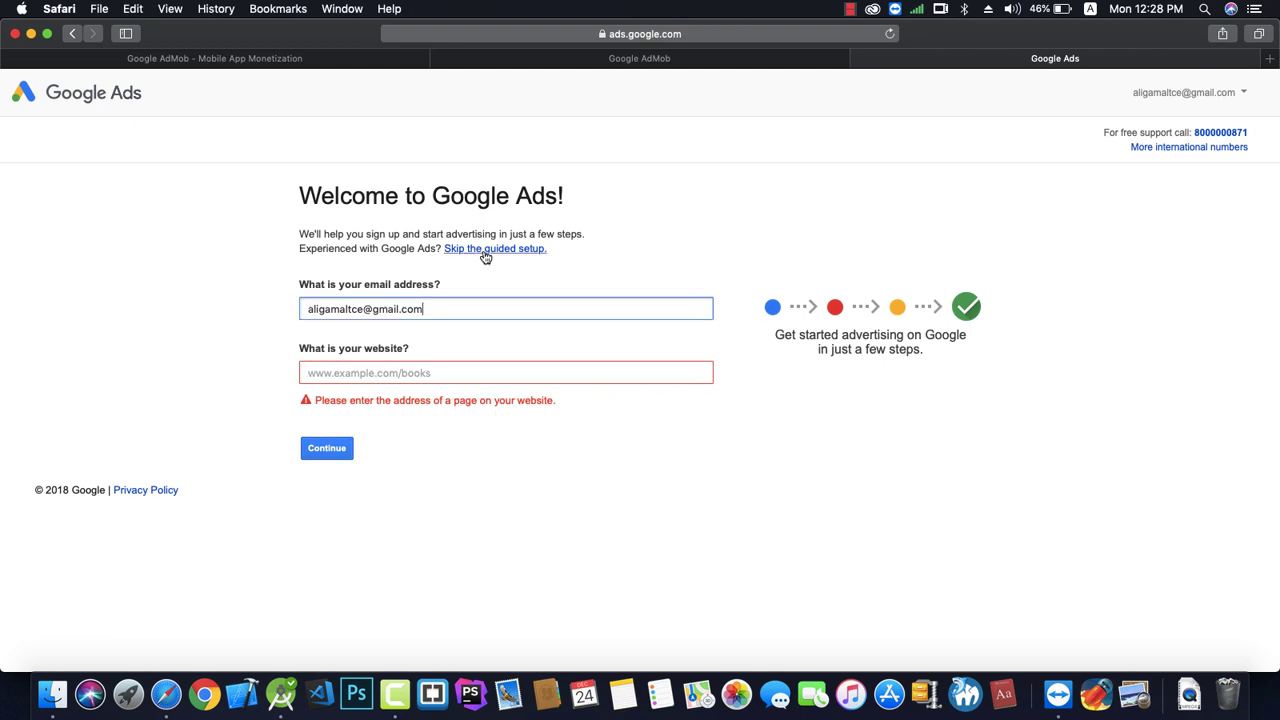
click(479, 250)
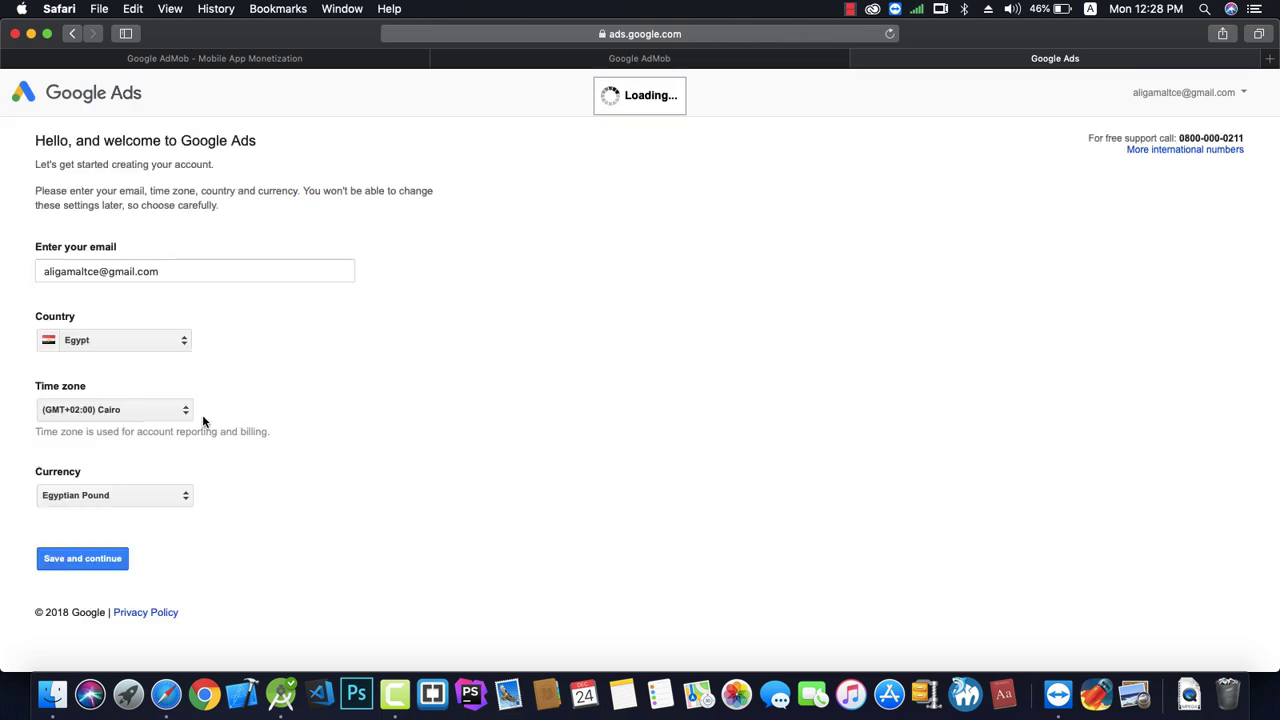
click(170, 501)
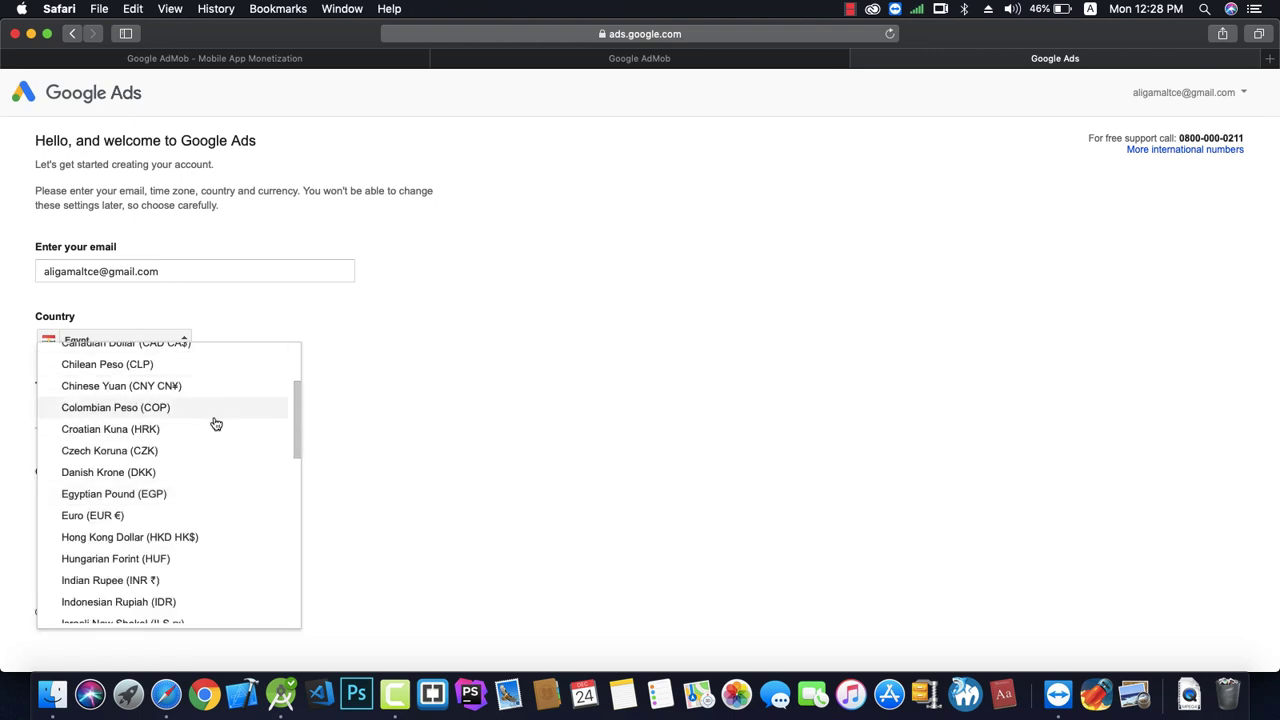
click(318, 423)
click(86, 566)
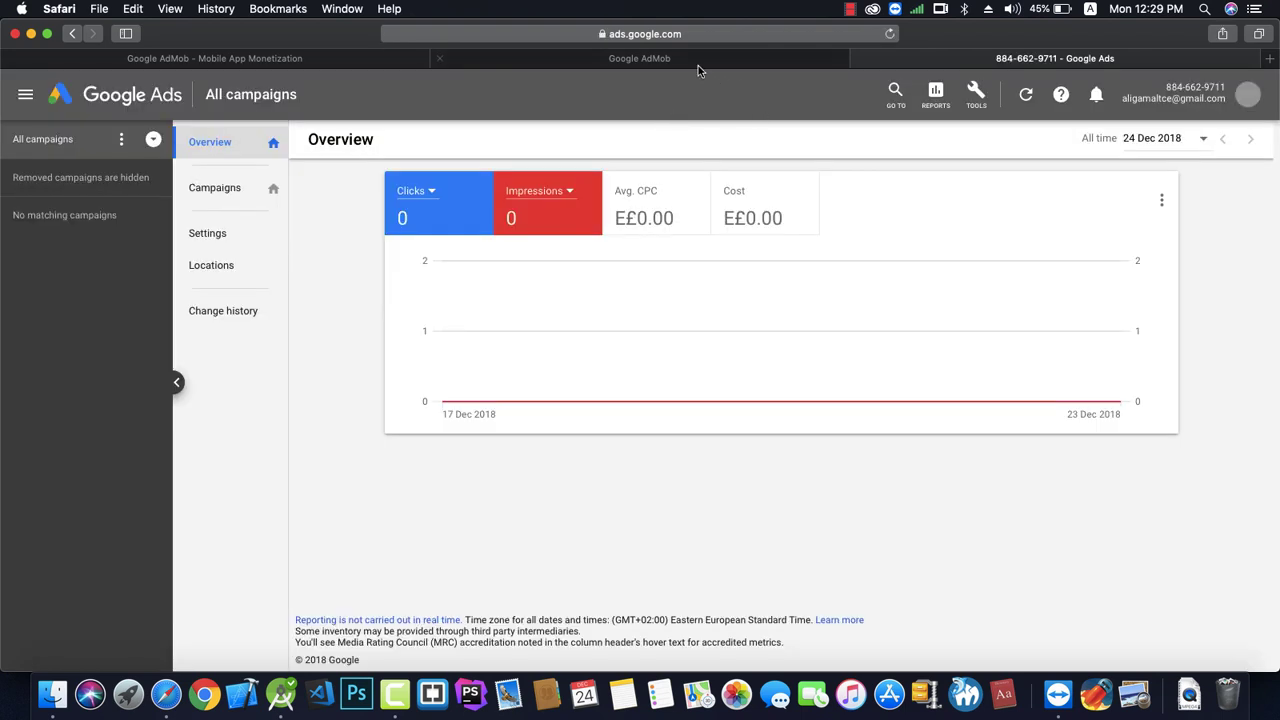
click(698, 62)
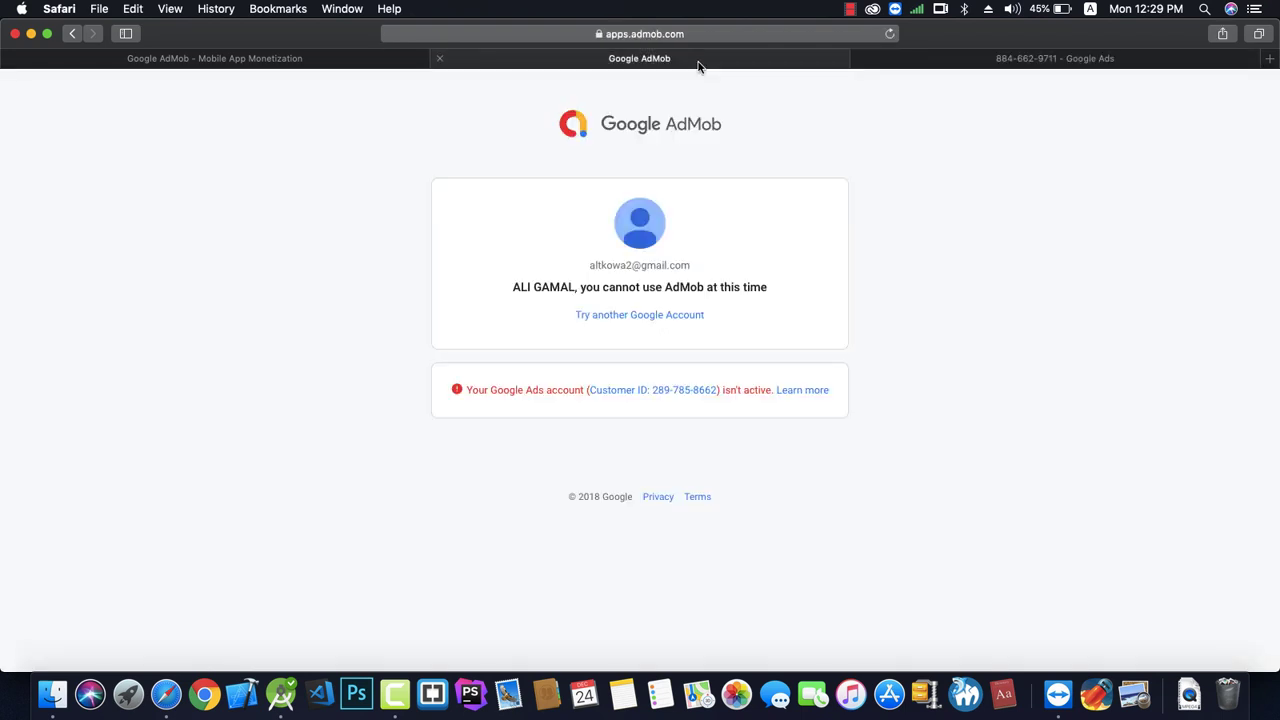
Reload the AdMob sign-up form and choose Egypt as the country.
click(889, 34)
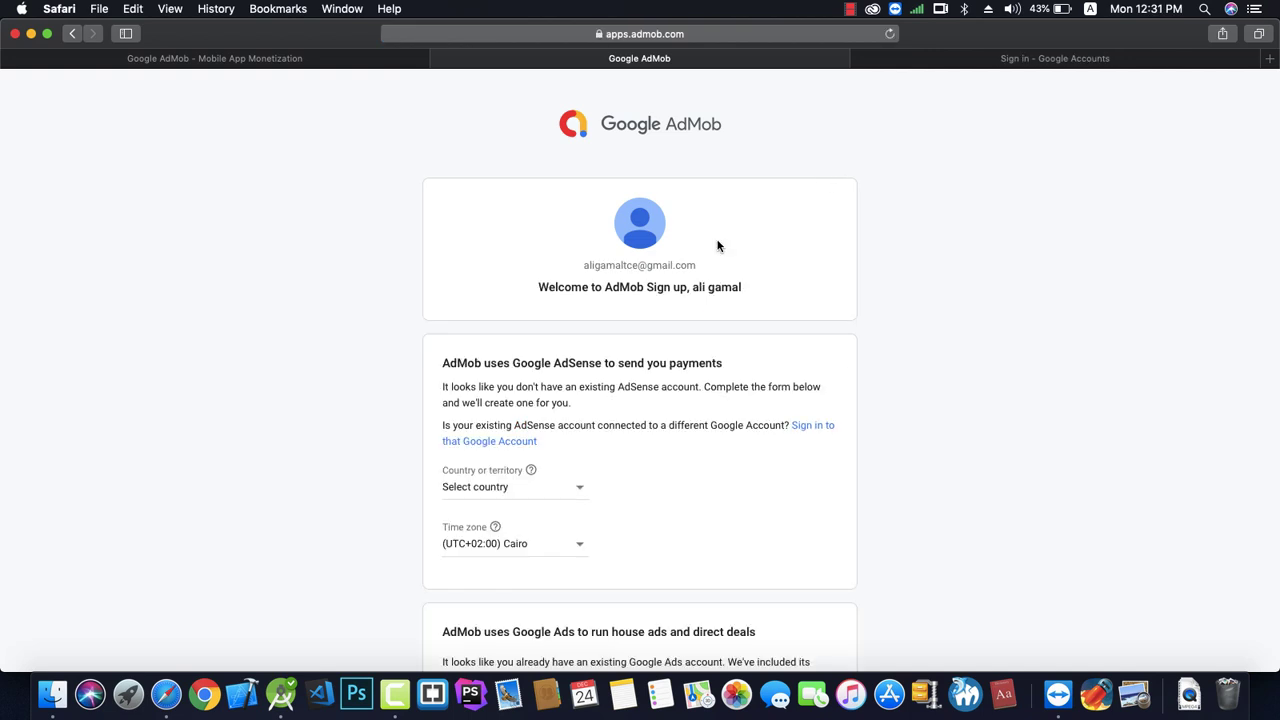
scroll(711, 410, down, 1)
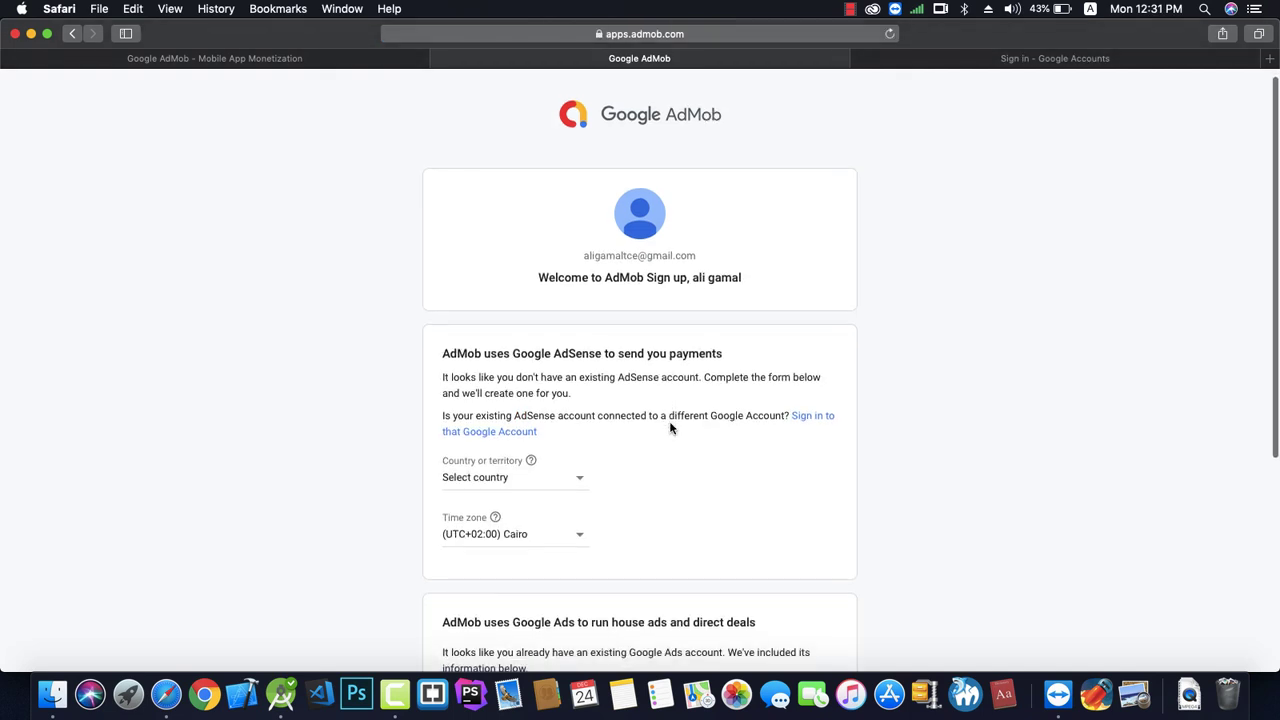
scroll(670, 428, down, 2)
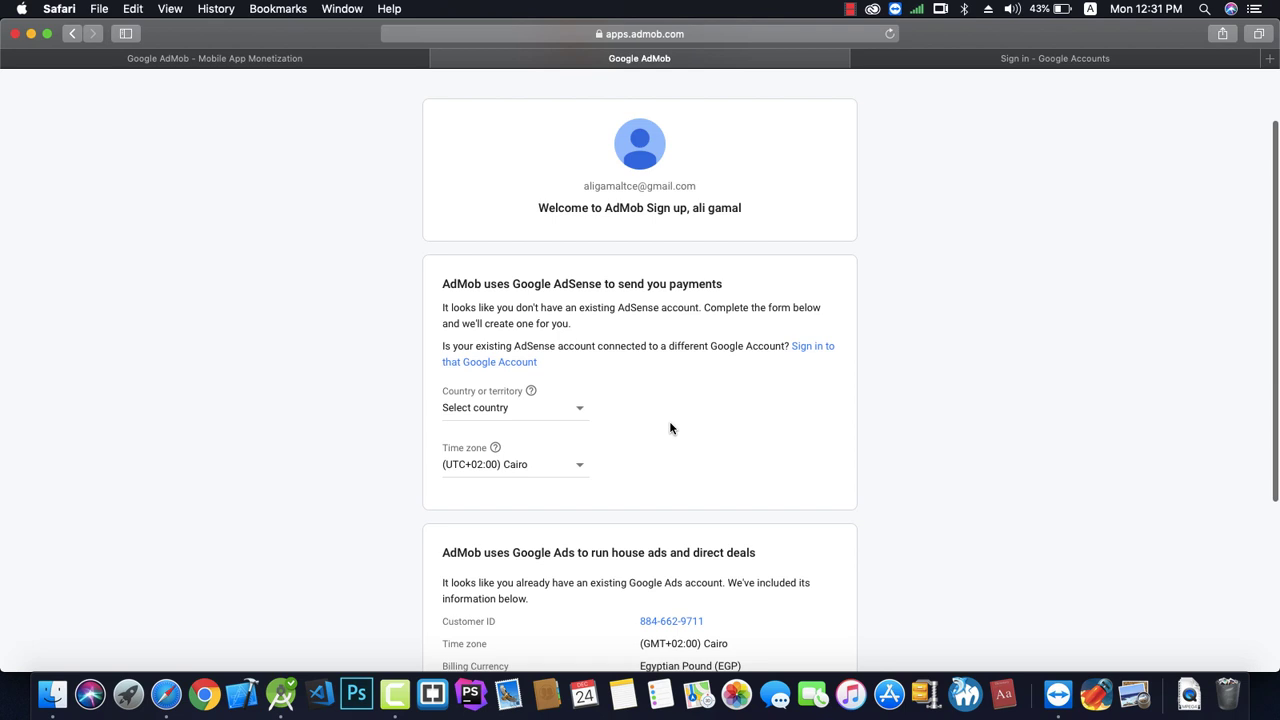
click(572, 415)
scroll(620, 272, down, 10)
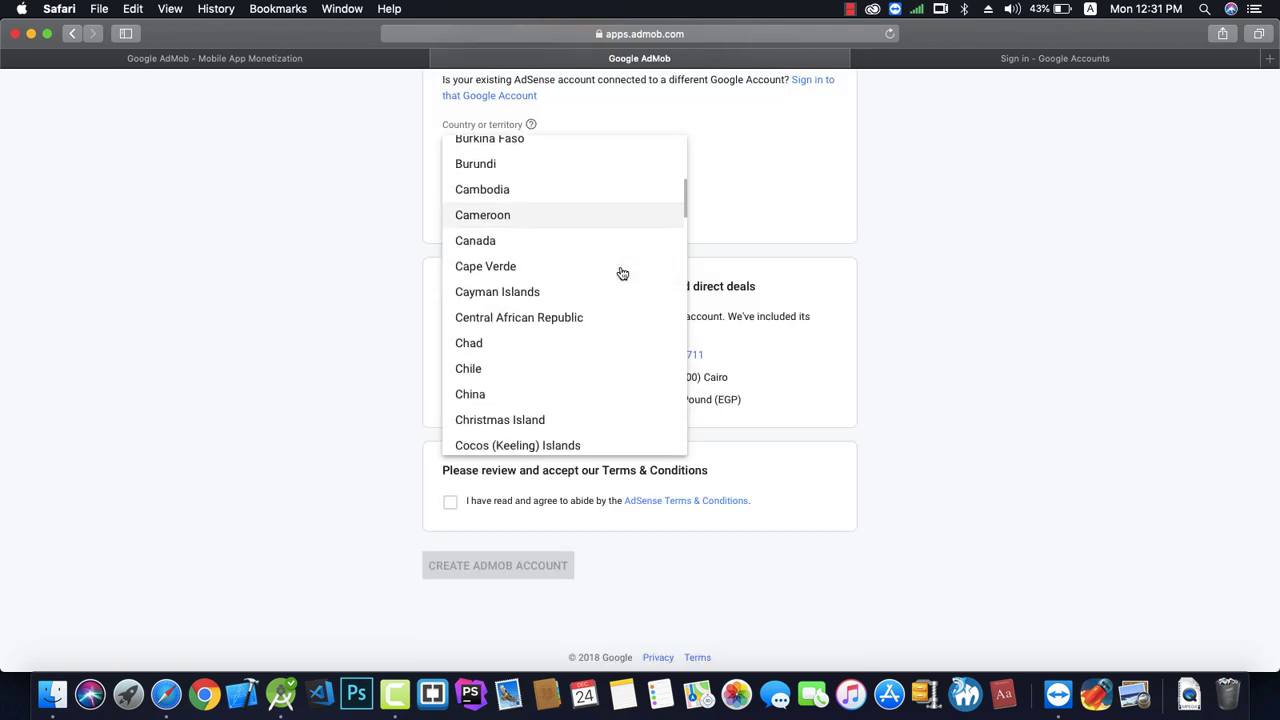
scroll(621, 273, down, 6)
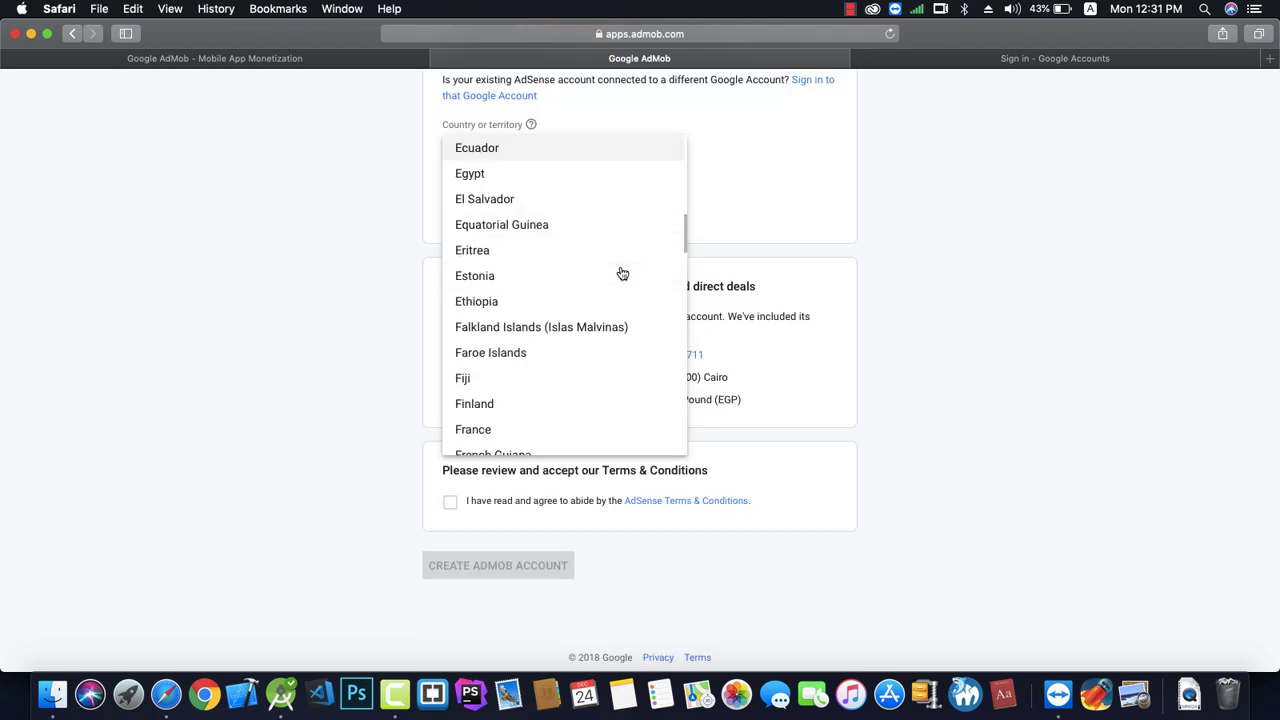
click(571, 175)
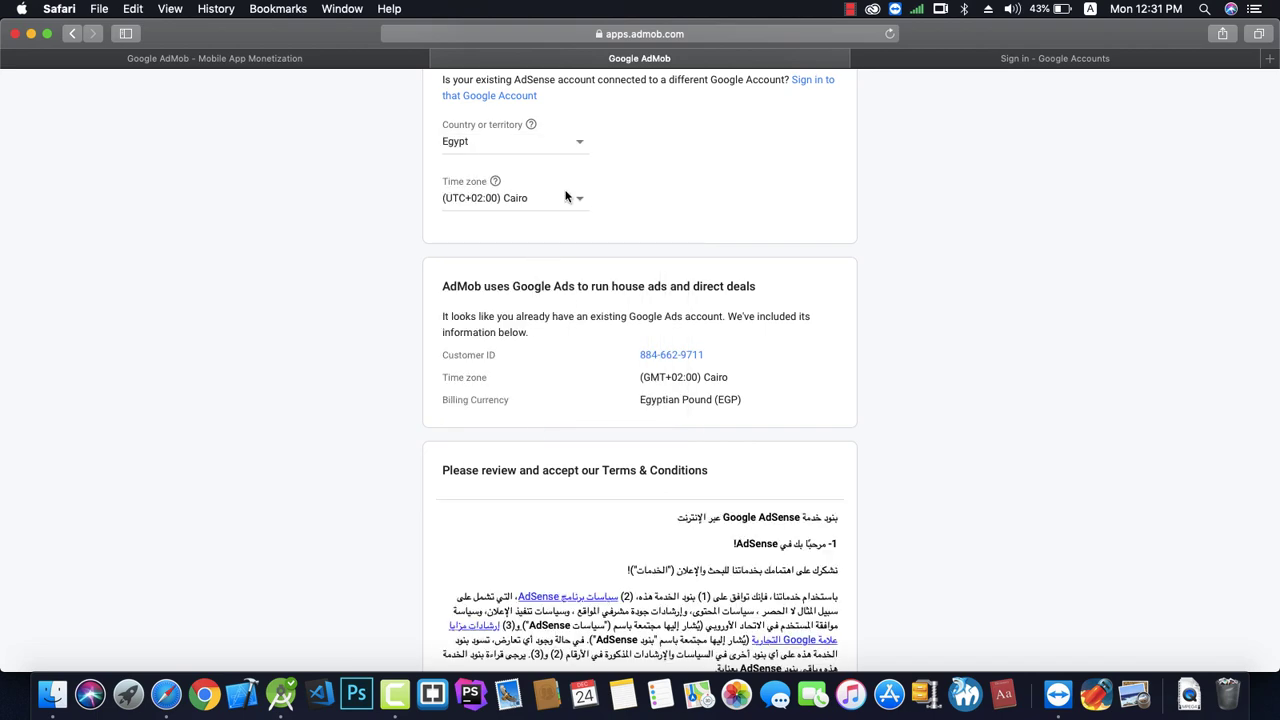
Accept the AdSense Terms & Conditions and create the AdMob account.
scroll(555, 312, down, 2)
scroll(554, 308, down, 5)
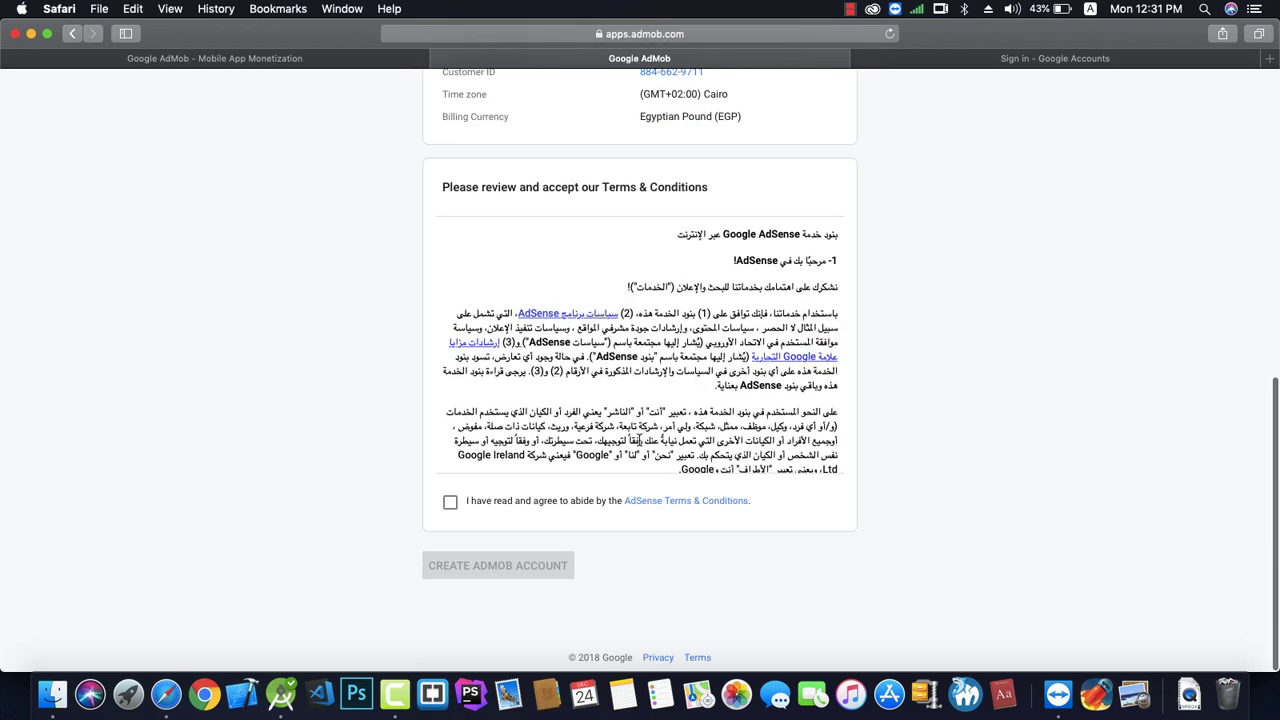
click(450, 504)
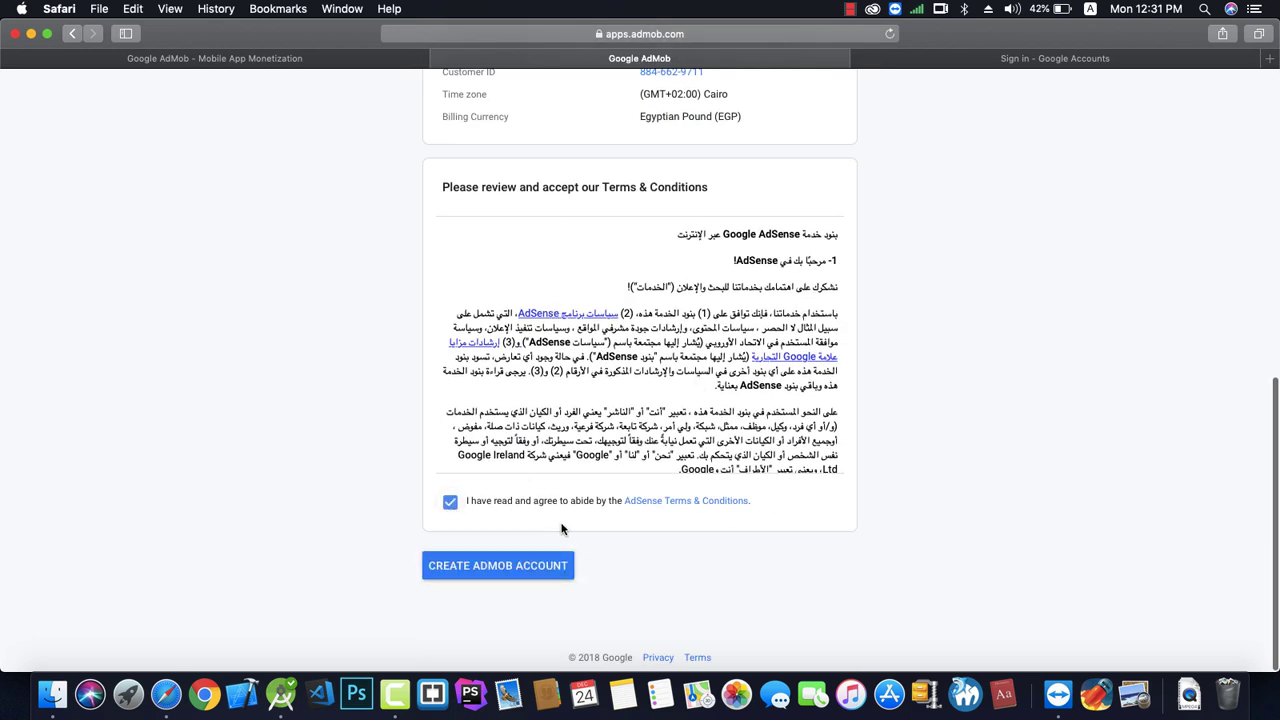
click(529, 576)
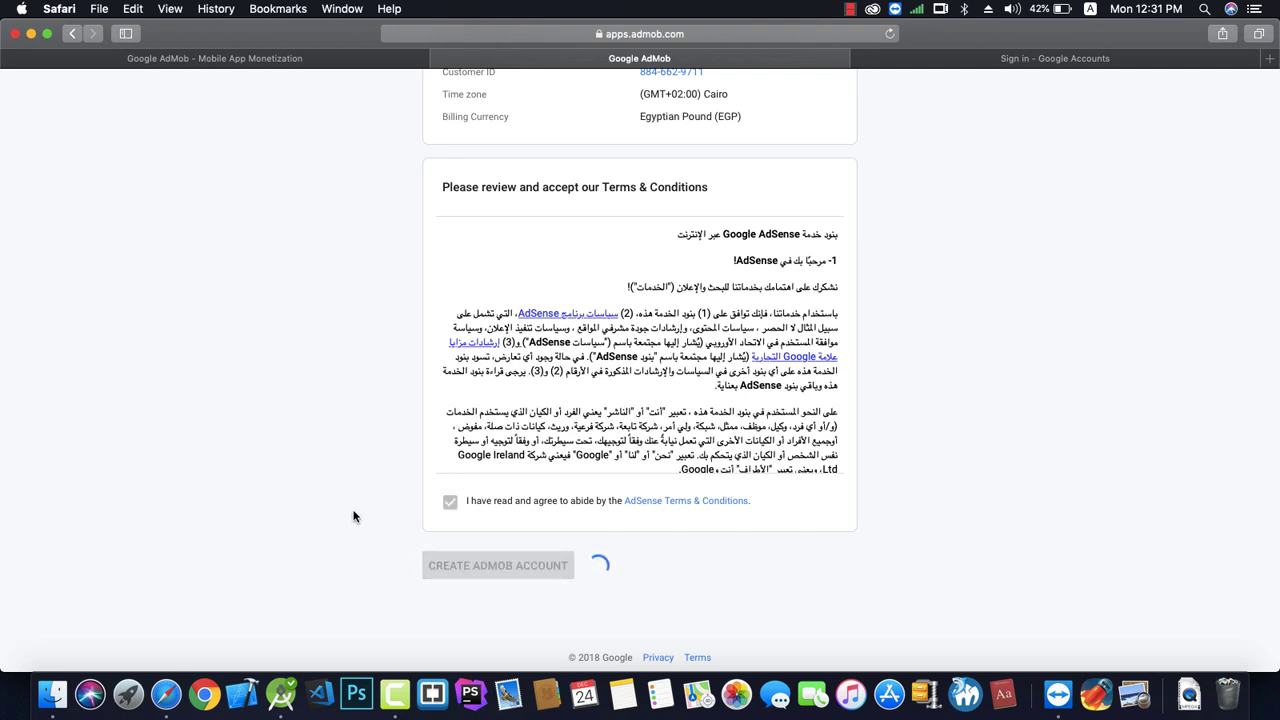
scroll(540, 470, up, 1)
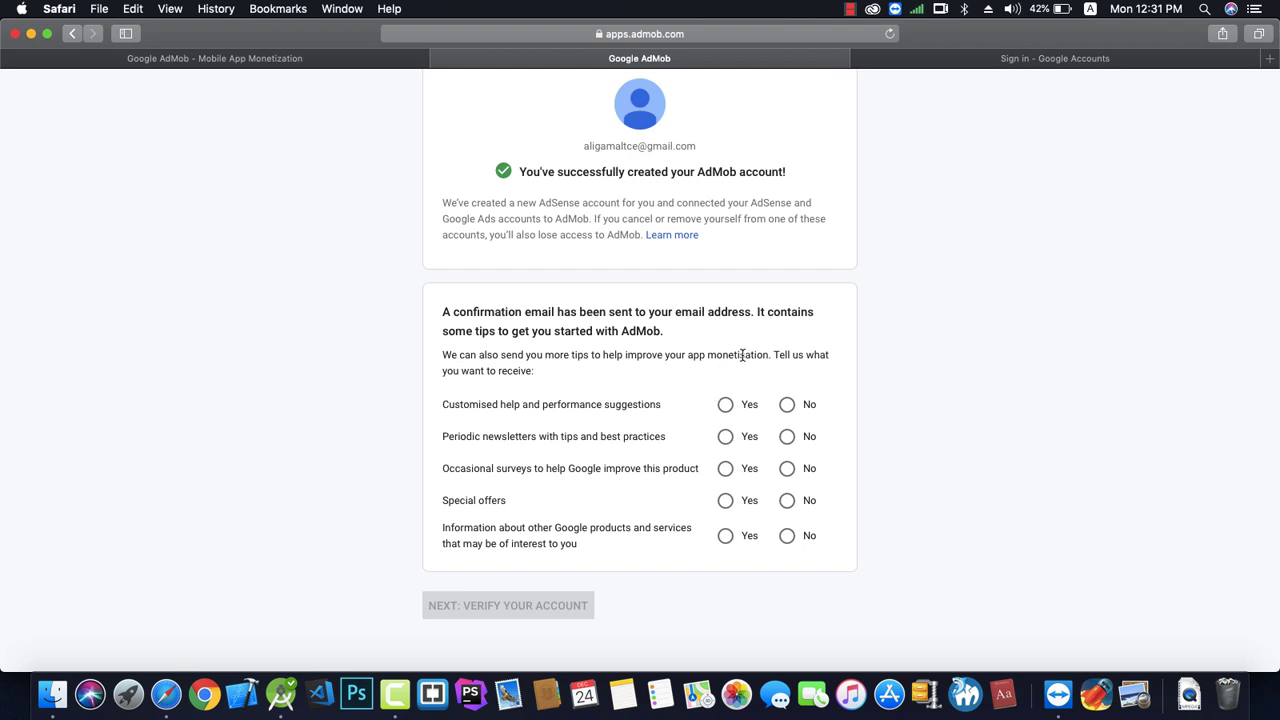
Answer Yes to suggestions, newsletters, surveys, offers and Google product info, then continue to verification.
click(725, 405)
click(725, 441)
click(725, 470)
click(725, 501)
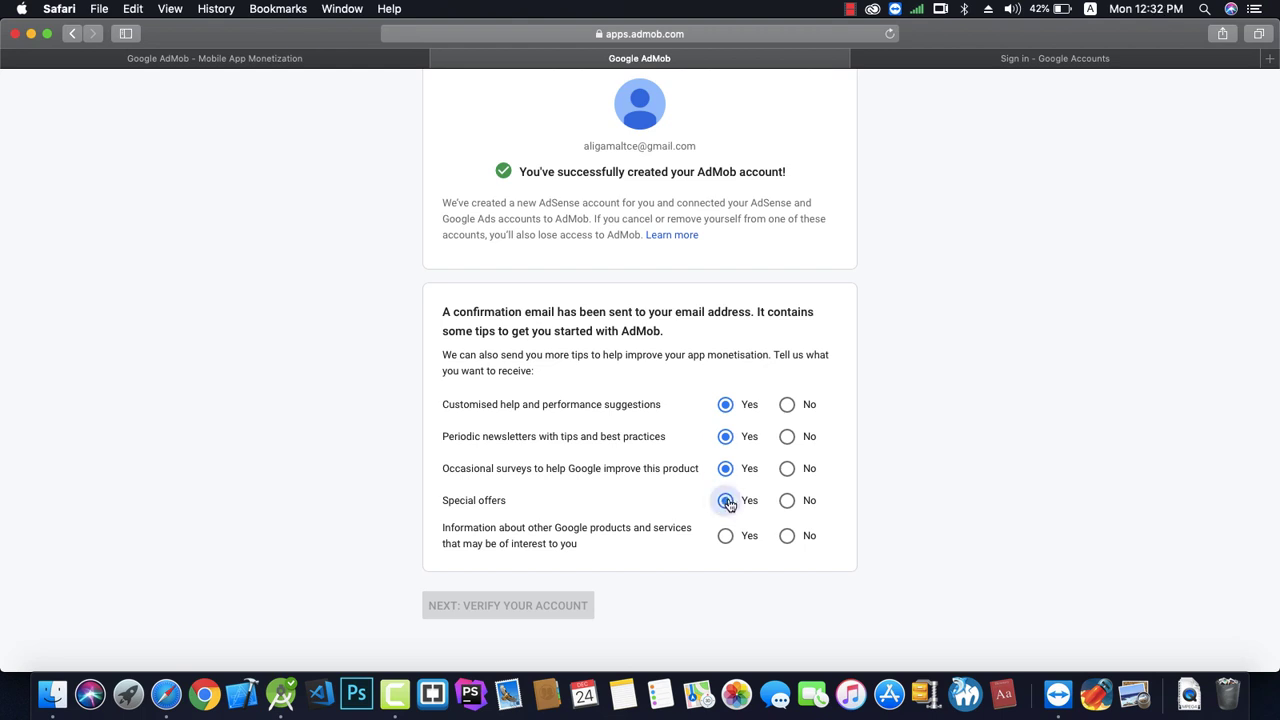
click(720, 537)
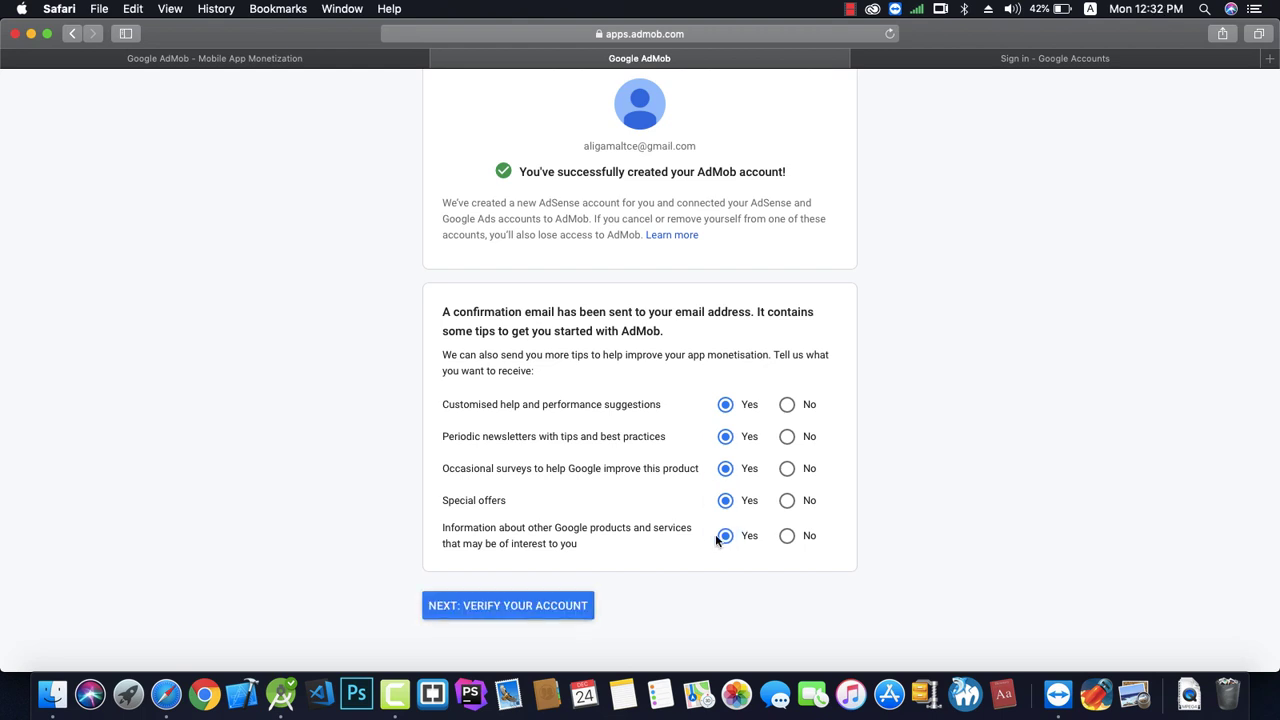
click(553, 610)
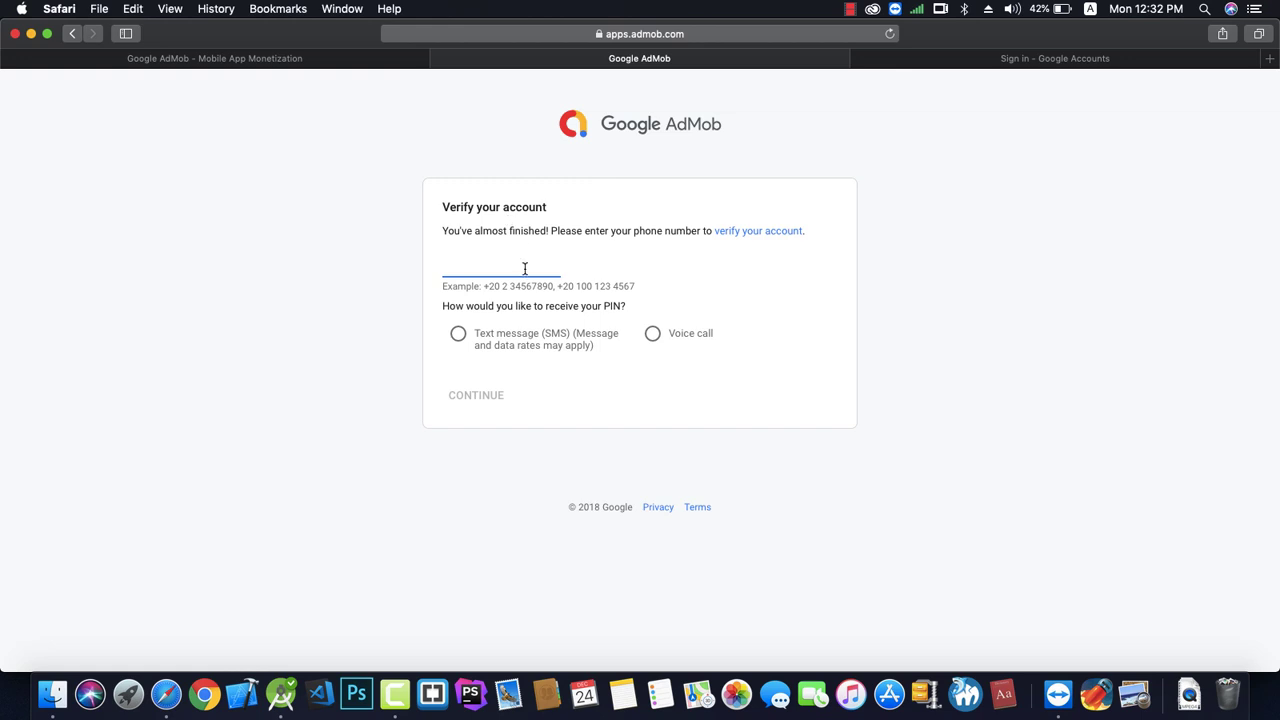
Fix the phone number's + country code, get a PIN by SMS, and verify with it.
key(BackSpace)
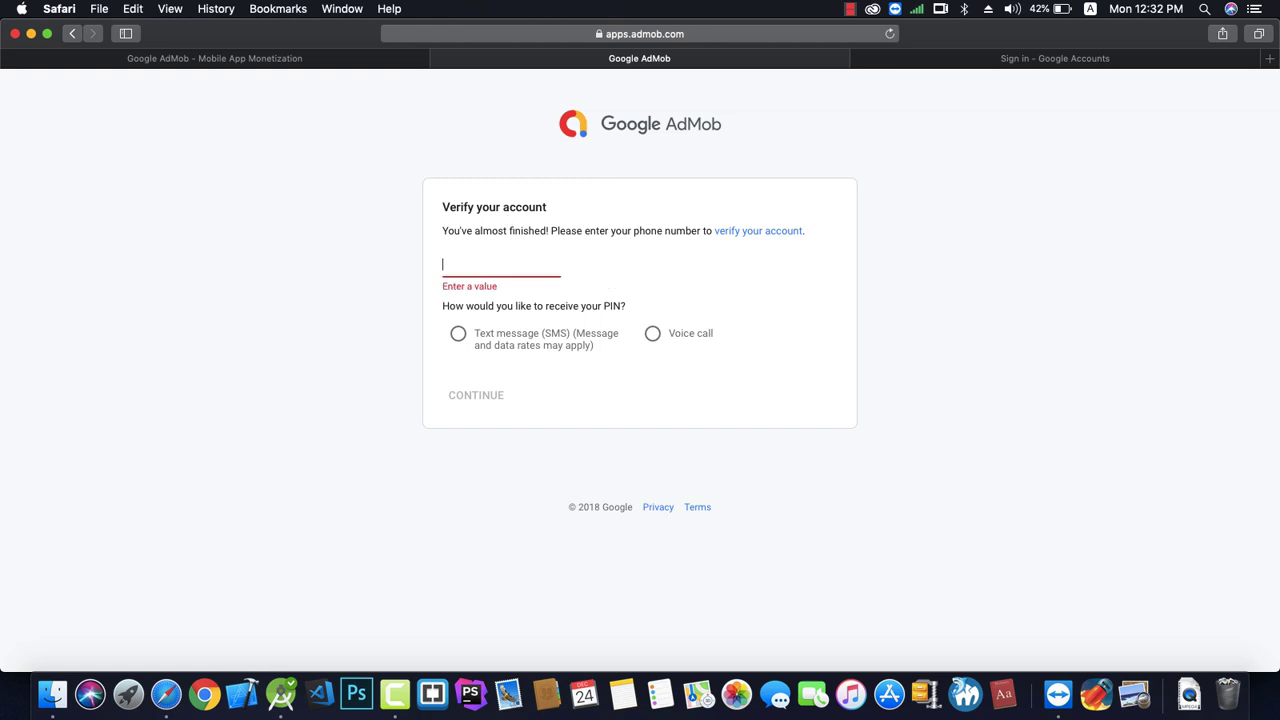
text(=)
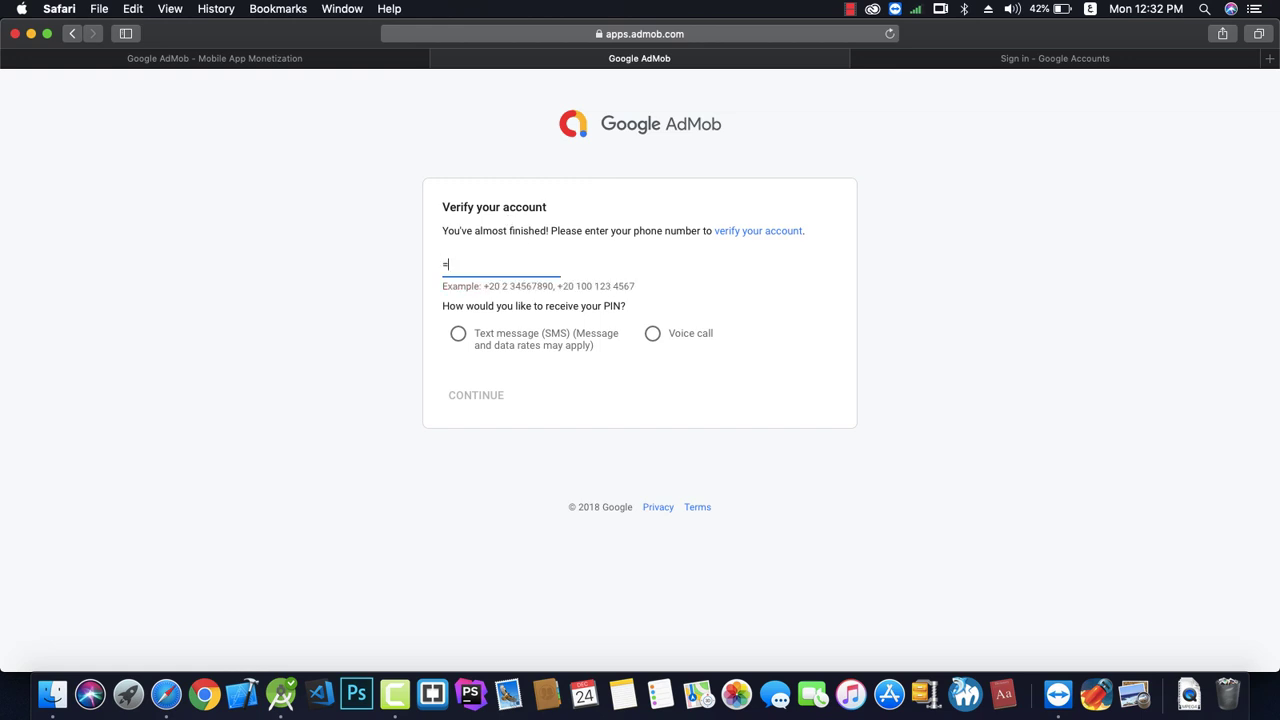
key(BackSpace)
text(+)
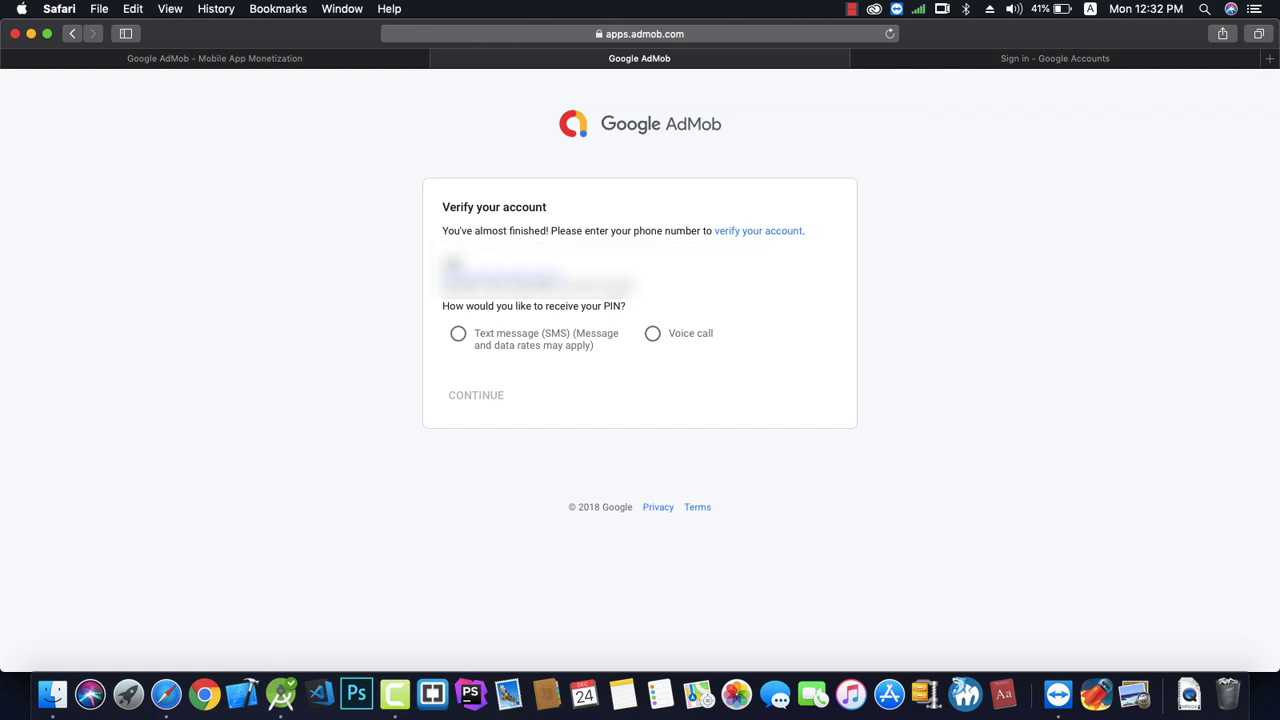
click(522, 340)
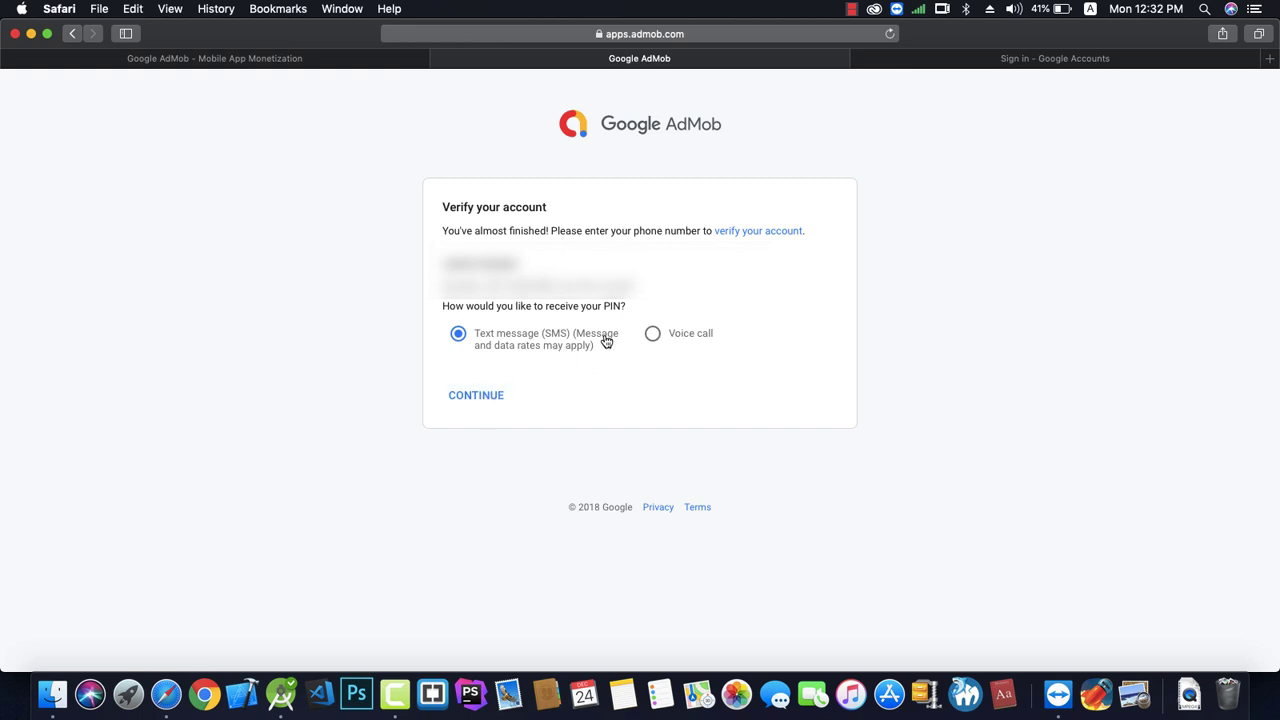
click(474, 399)
click(474, 399)
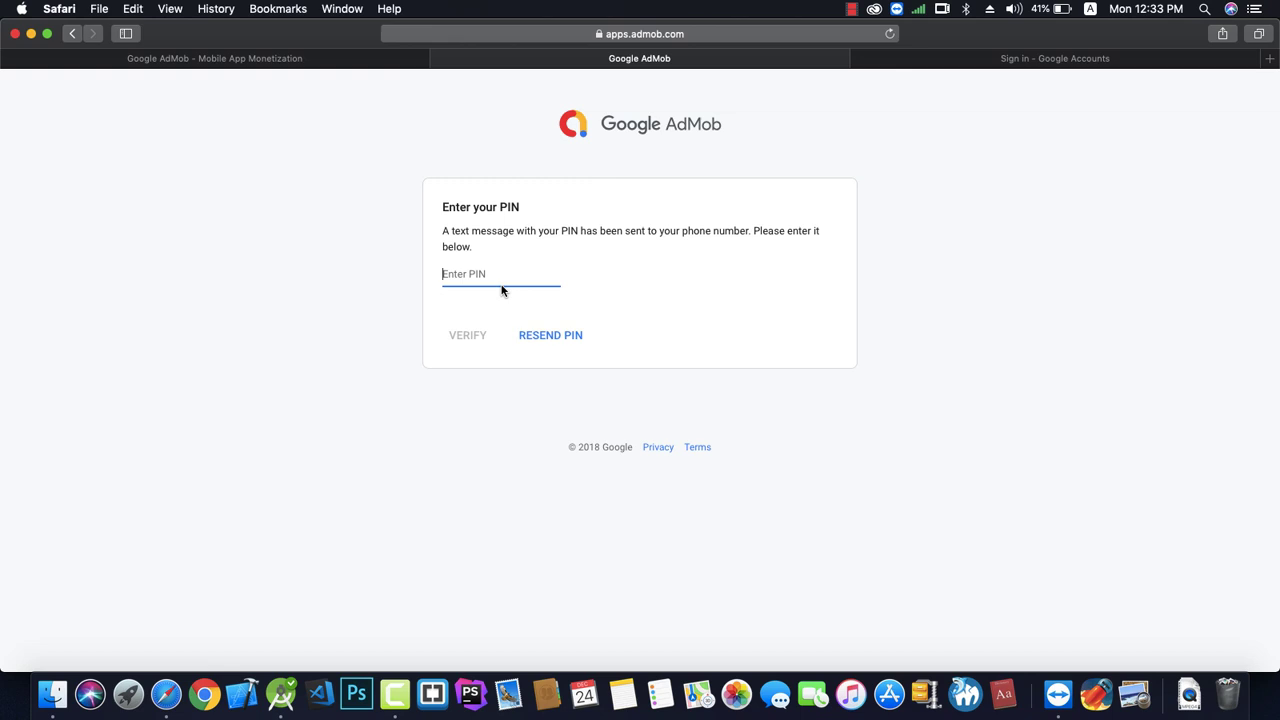
key(super+v)
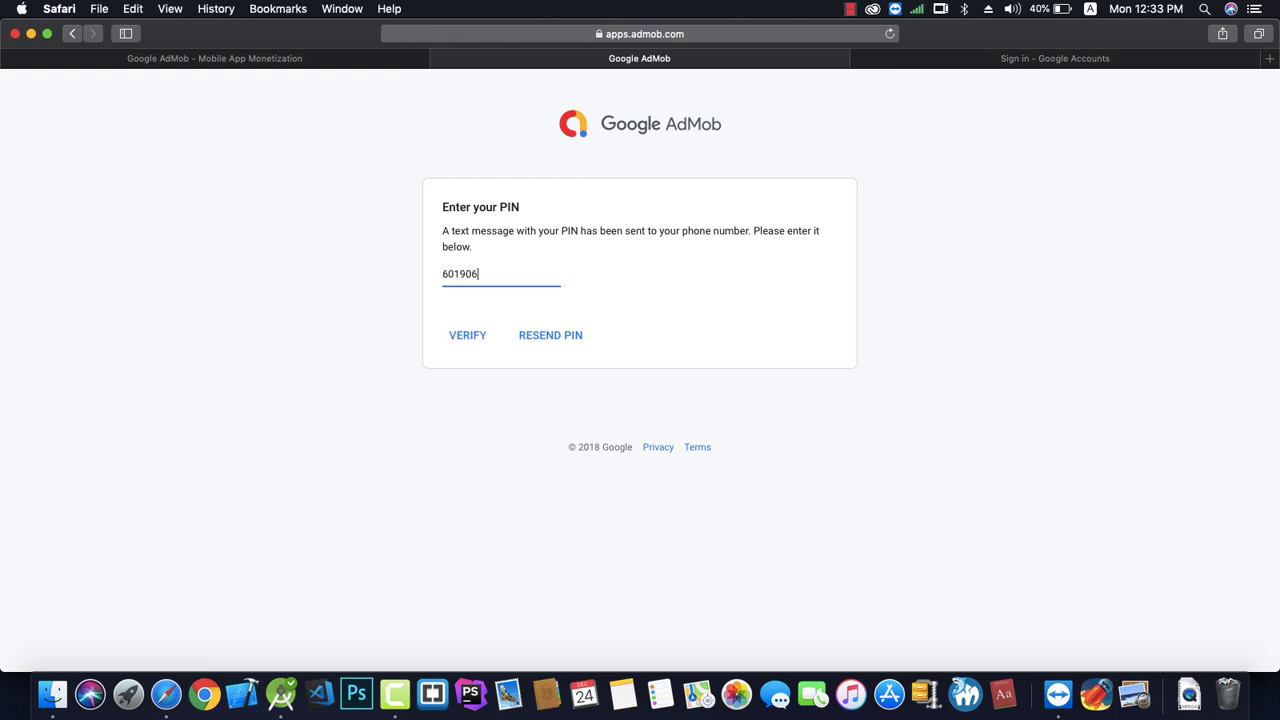
click(479, 342)
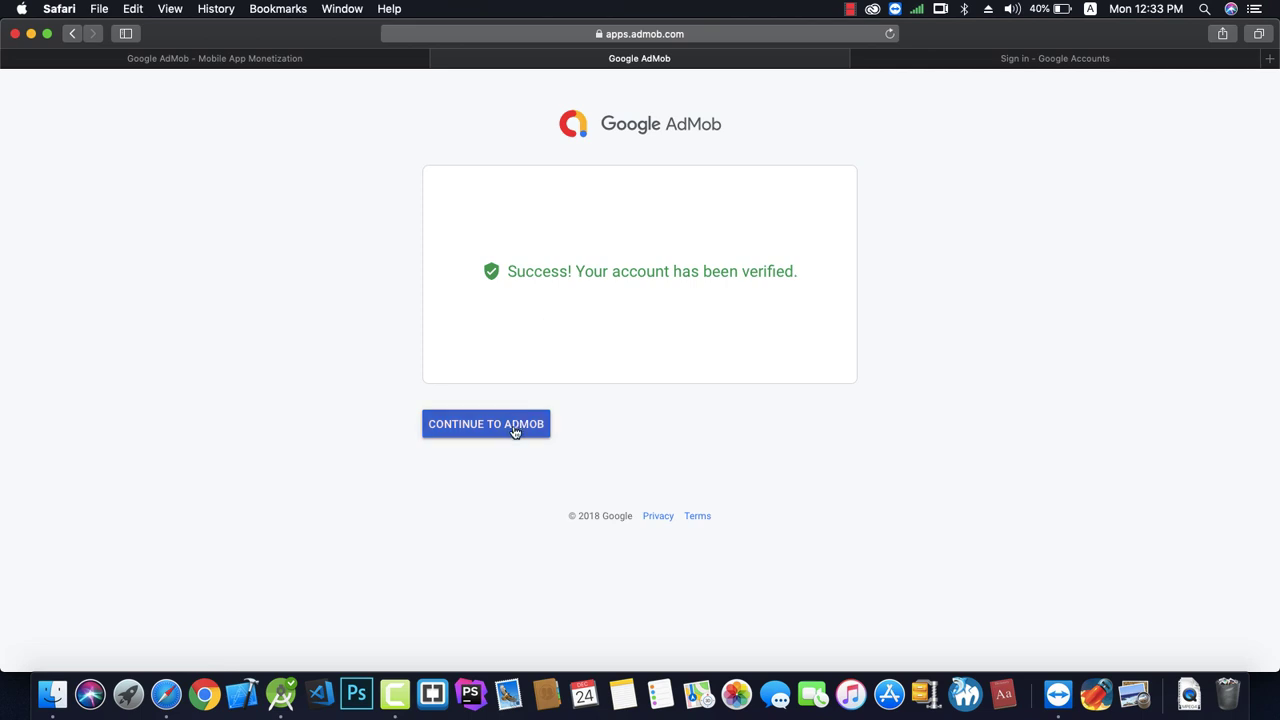
Continue into the AdMob dashboard and view the "Ready to take off?" Home page.
click(511, 430)
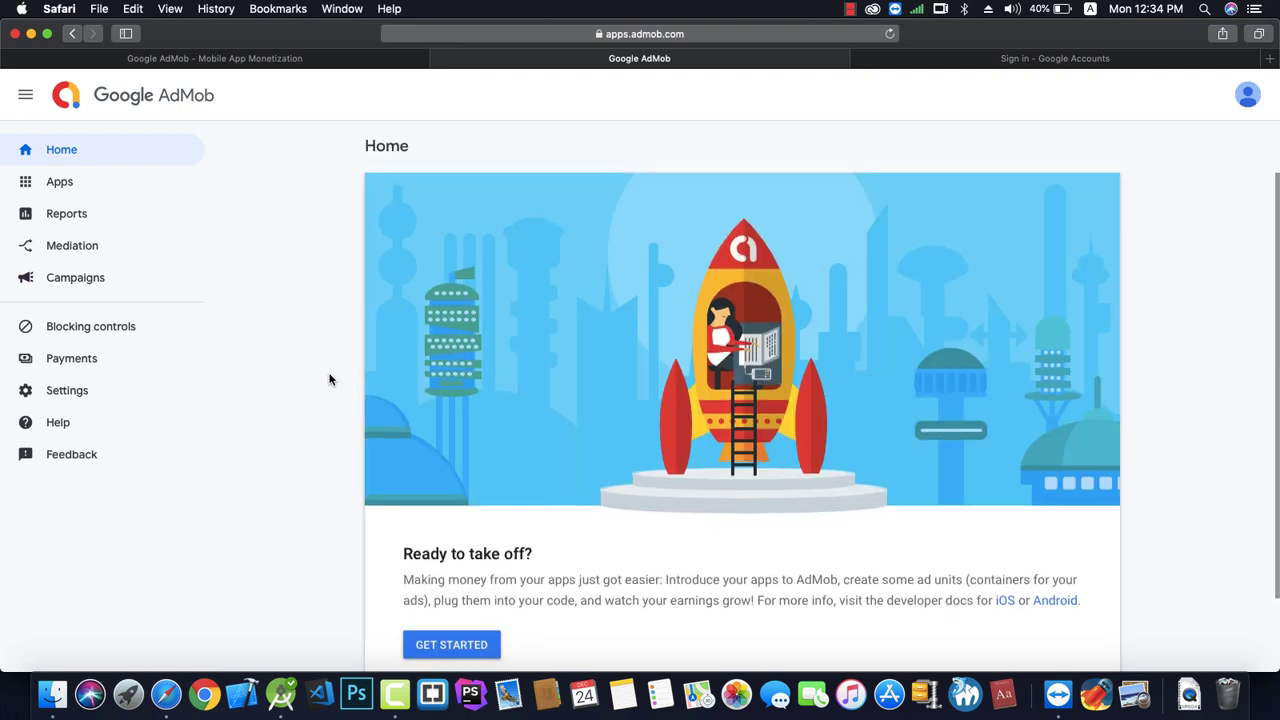
scroll(329, 379, down, 3)
Go to Apps and choose ADD YOUR FIRST APP.
click(88, 183)
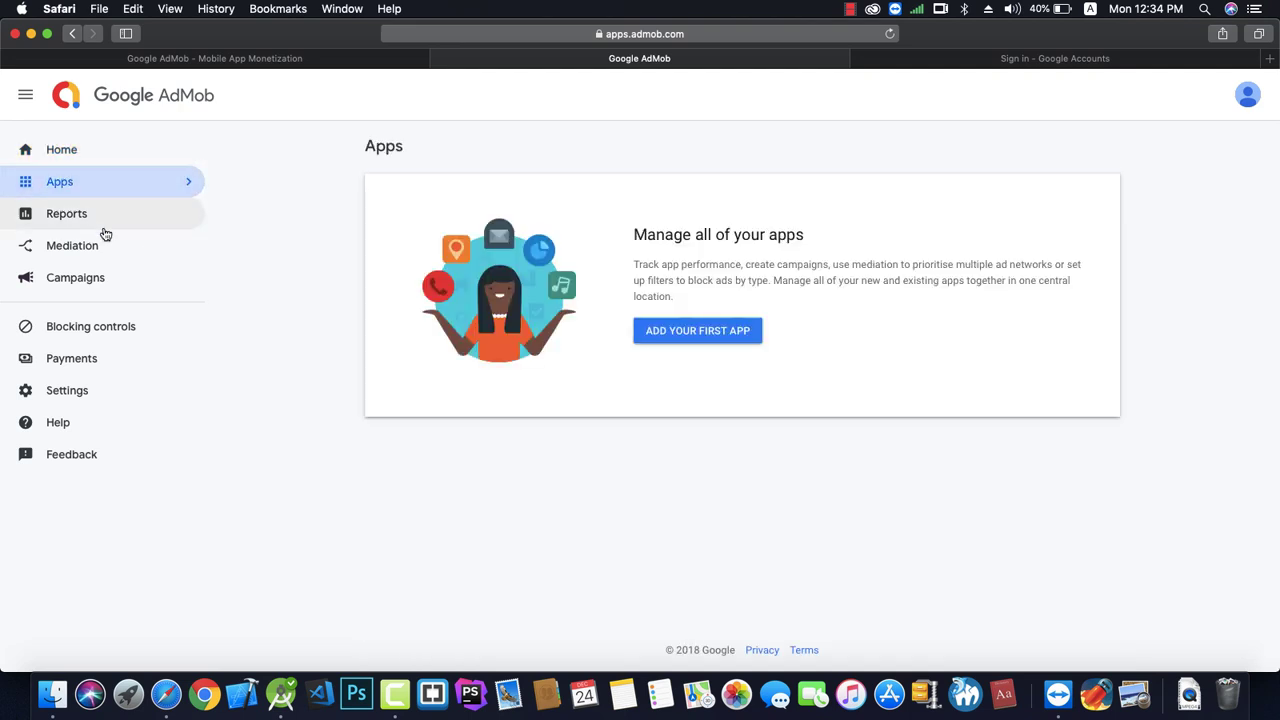
click(701, 341)
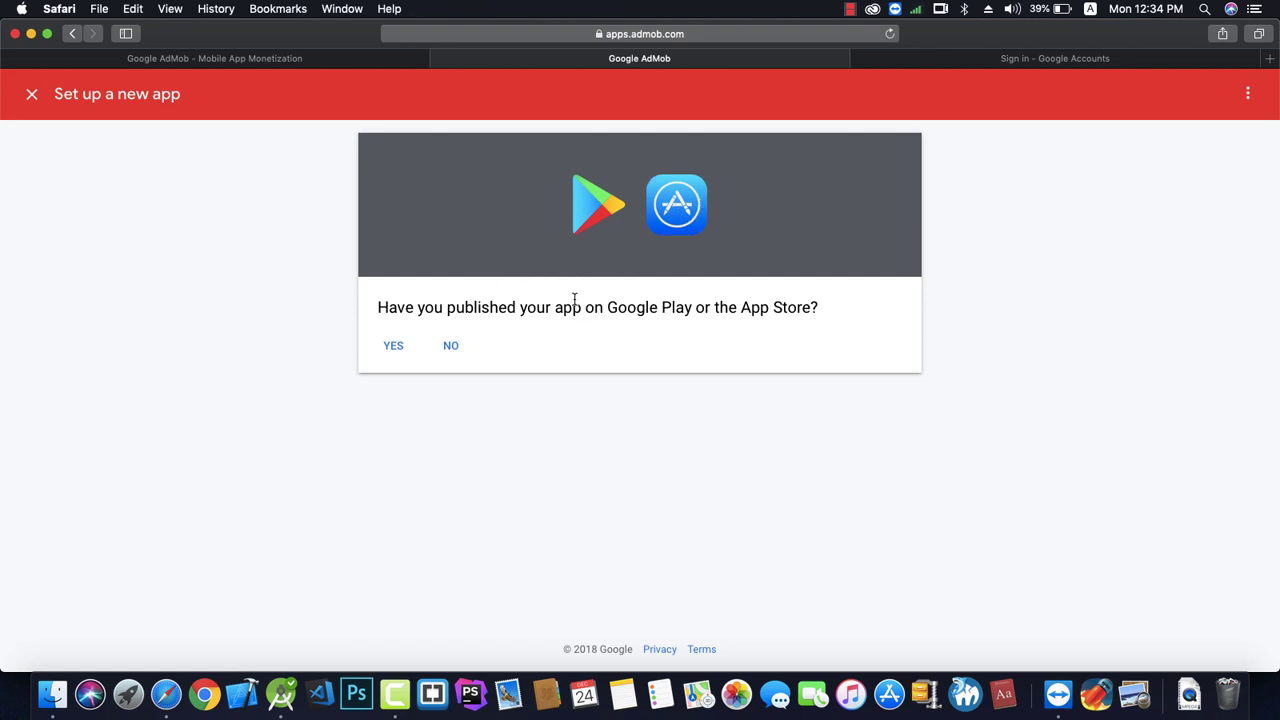
Register a not-yet-published Android app named 'C++' in AdMob.
click(452, 346)
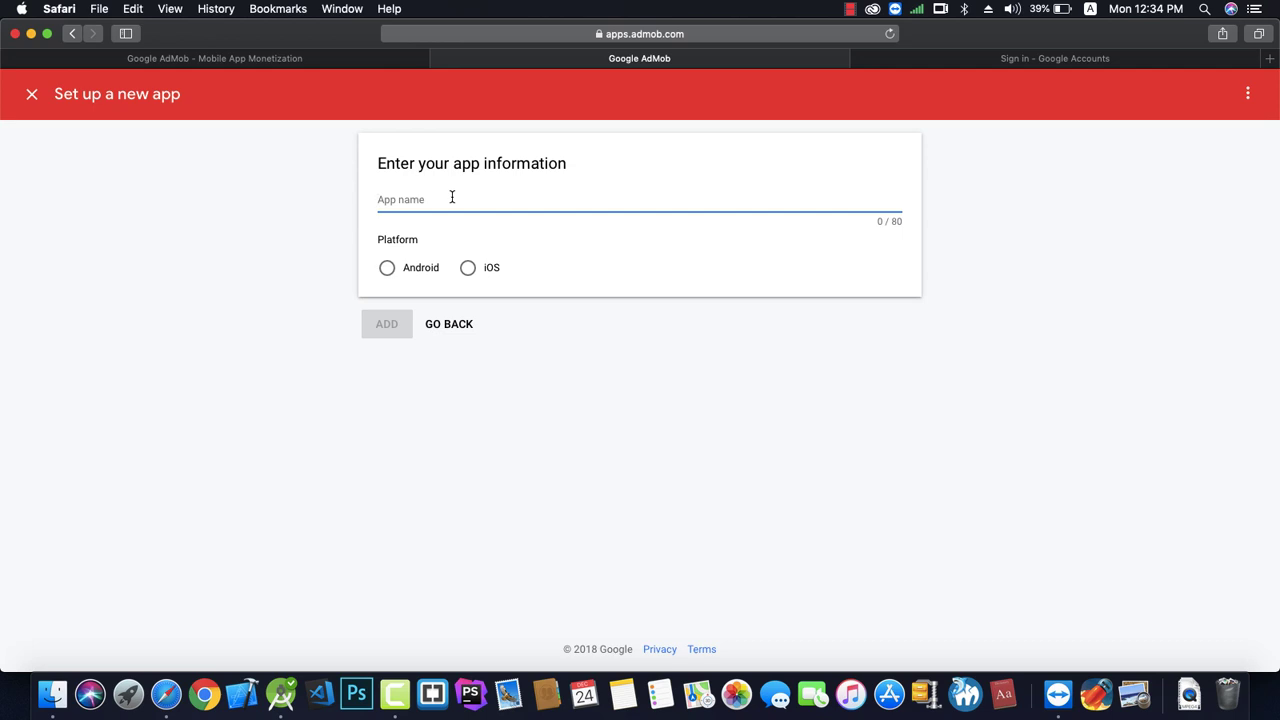
text(C++)
click(388, 272)
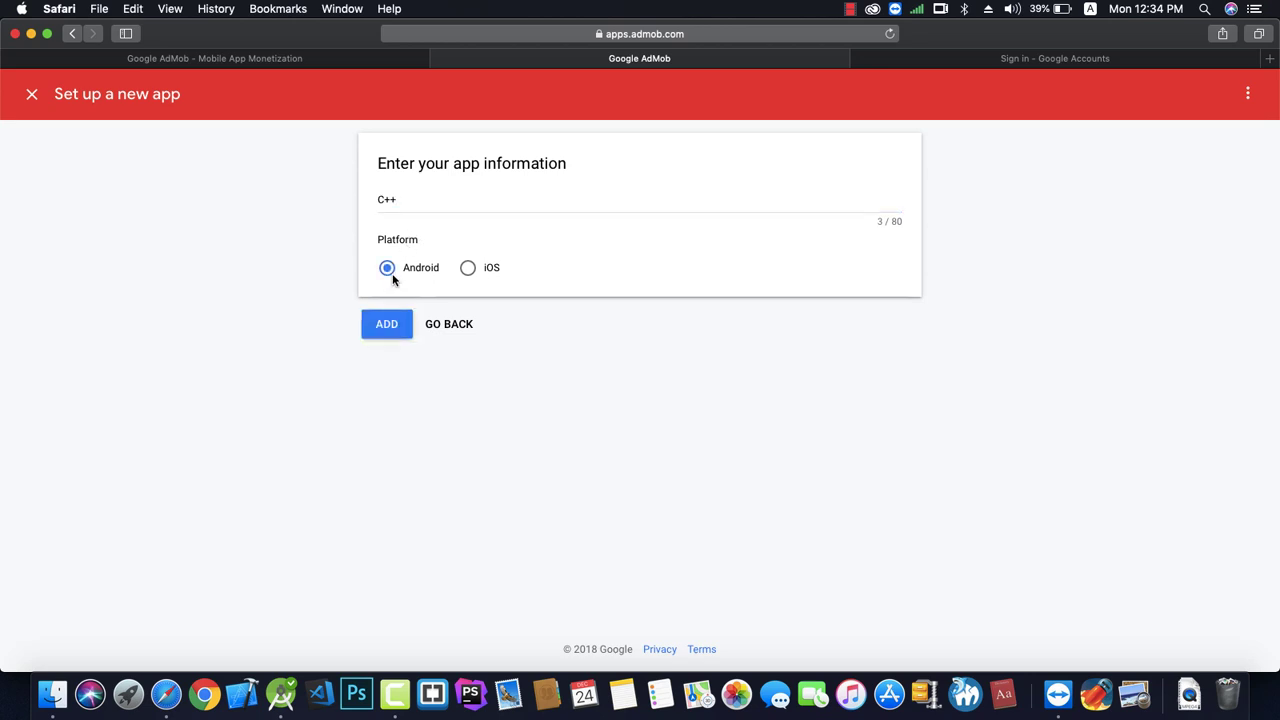
click(388, 326)
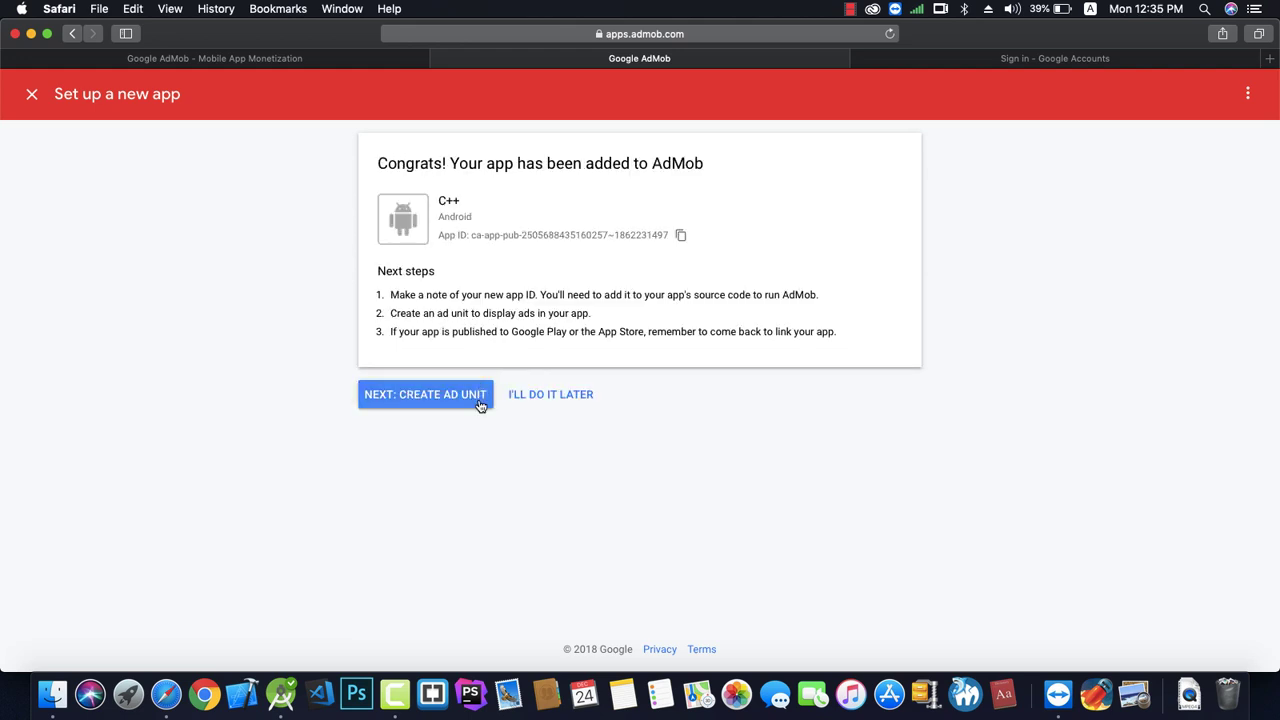
Start a new ad unit for the C++ app, compare the Interstitial and Rewarded formats, and select Banner.
click(480, 405)
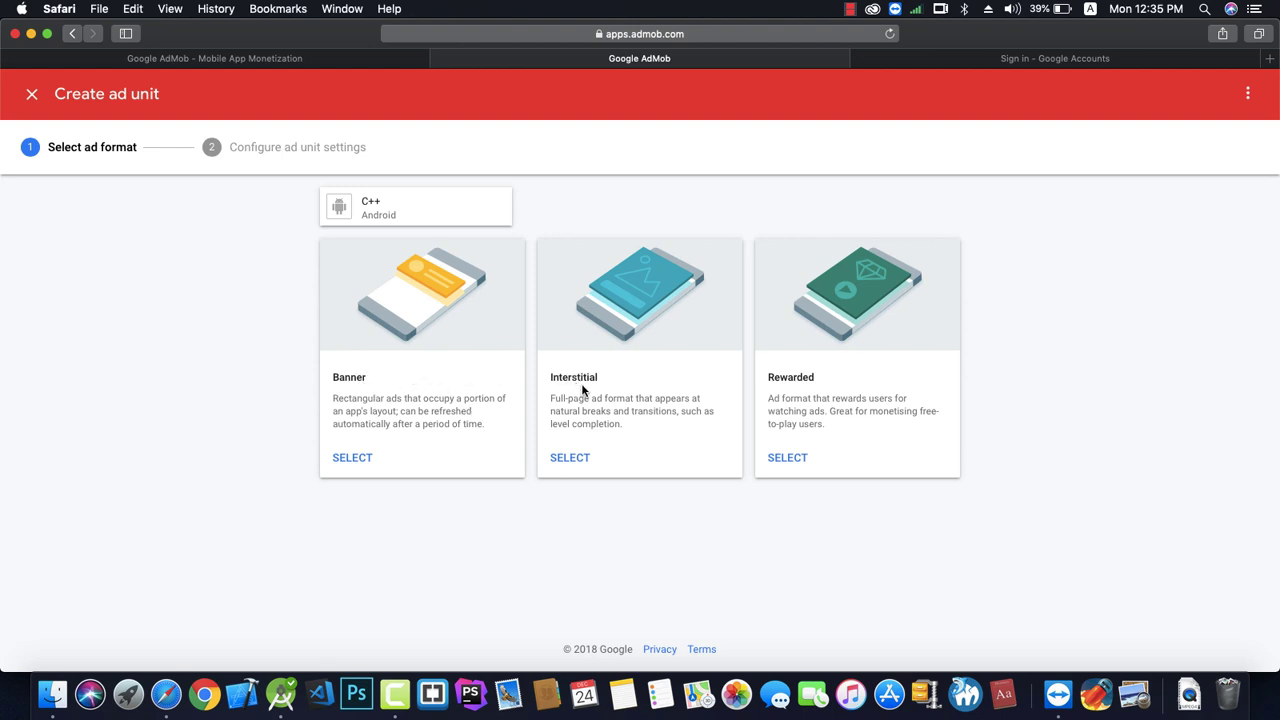
drag(598, 380, 546, 380)
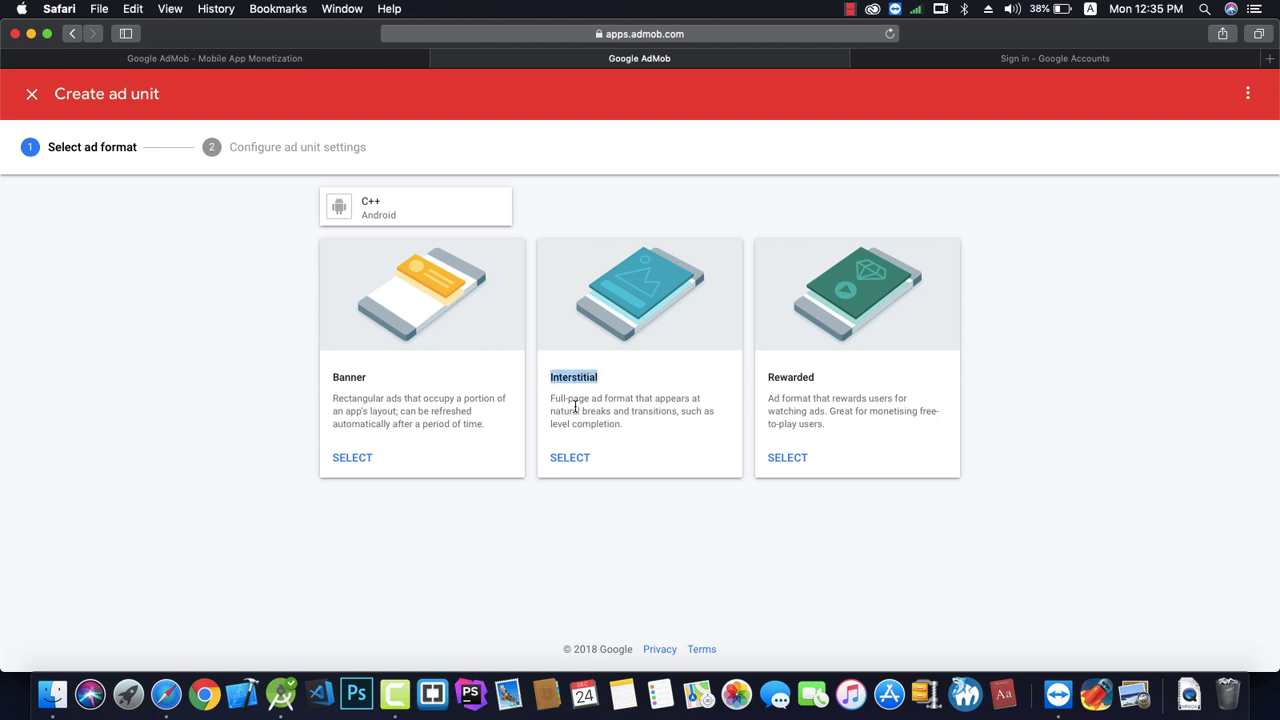
click(811, 377)
drag(811, 377, 772, 381)
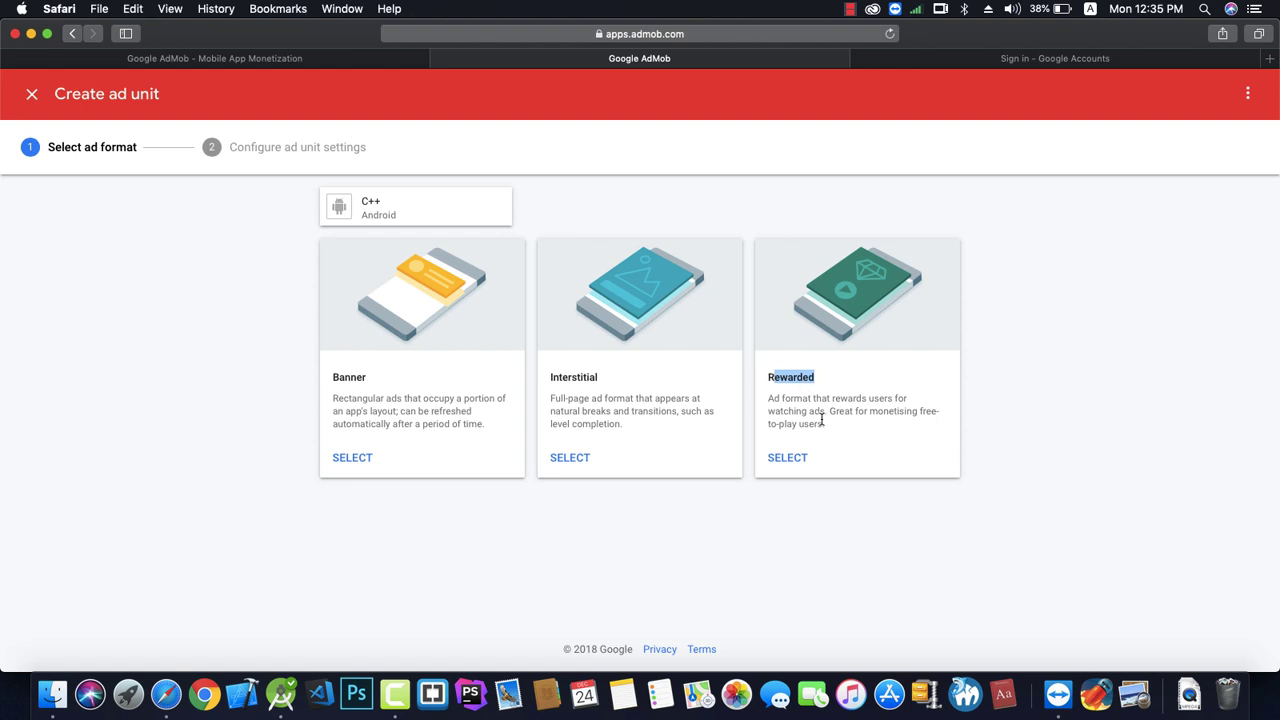
click(667, 446)
drag(597, 379, 550, 381)
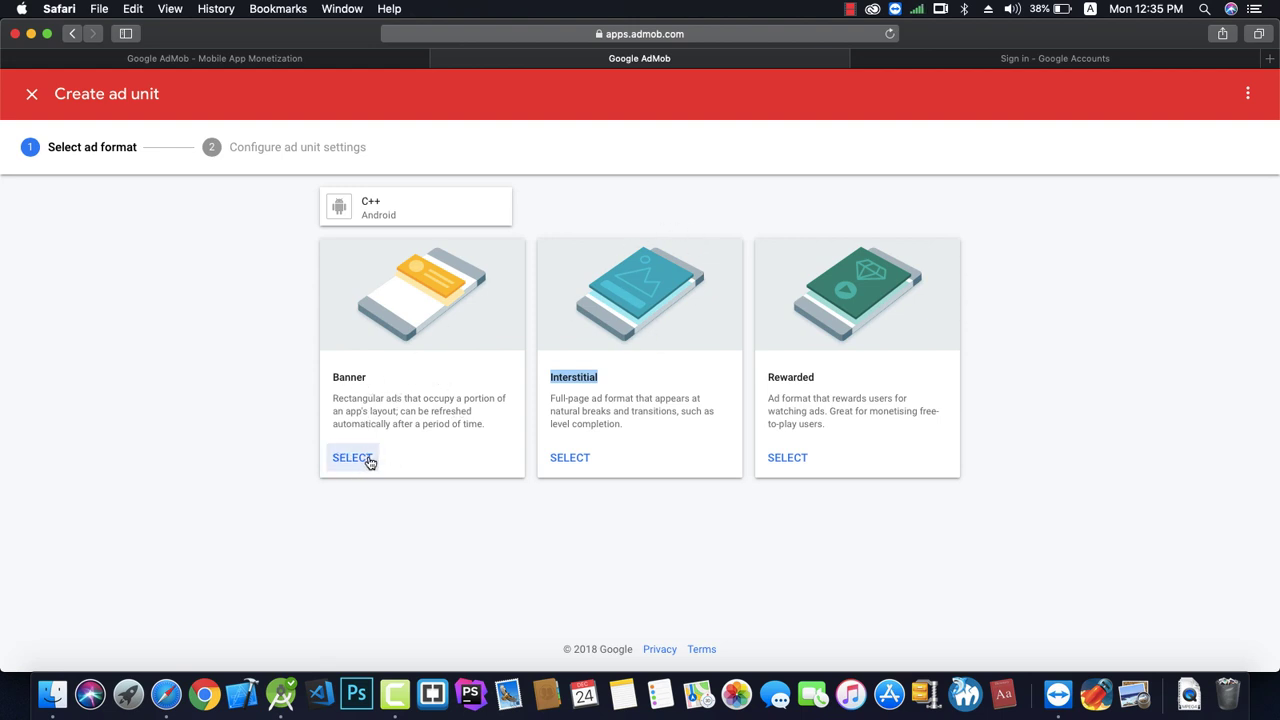
click(371, 460)
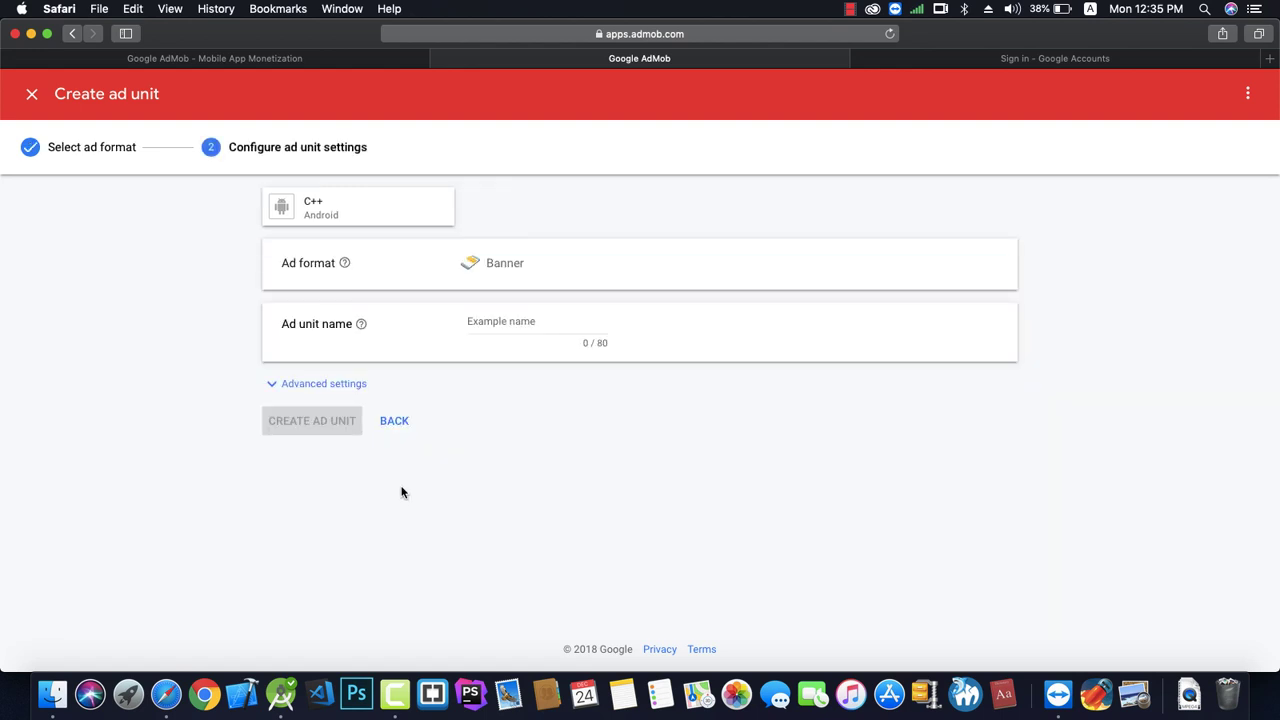
Name the Banner ad unit 'home' and create it.
click(506, 322)
text(ad)
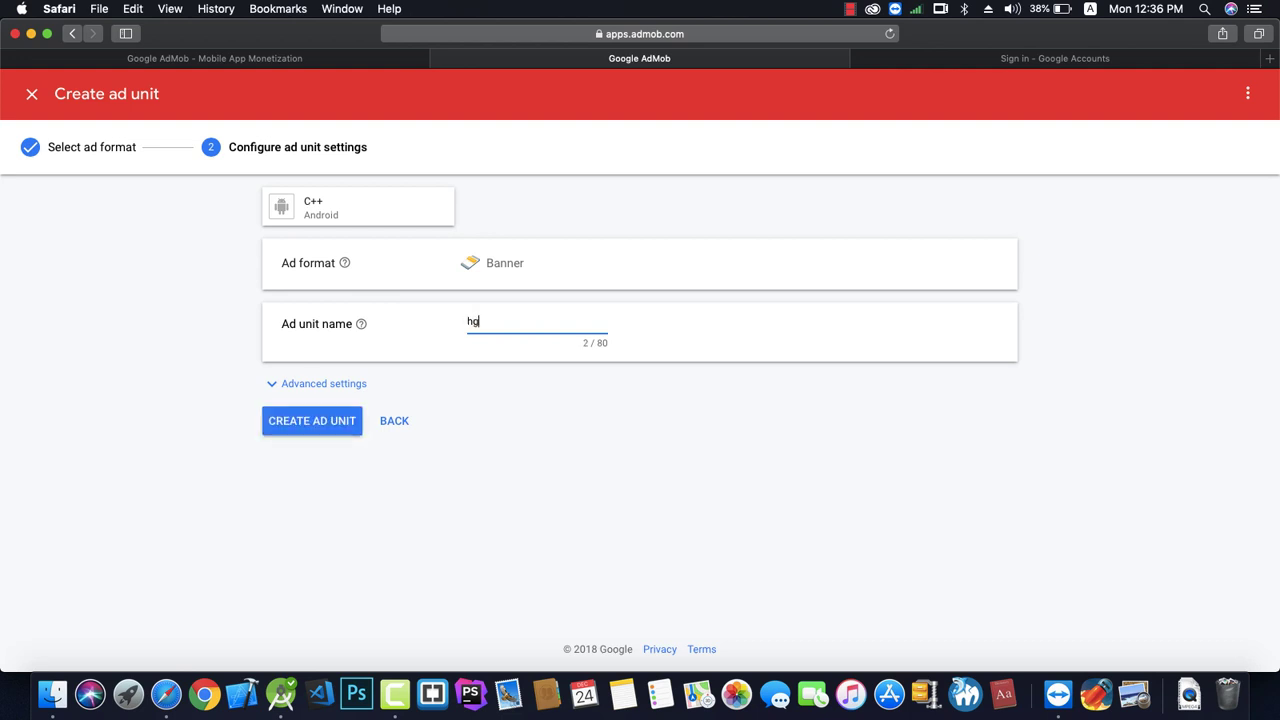
key(BackSpace)
key(BackSpace)
text(home)
click(323, 430)
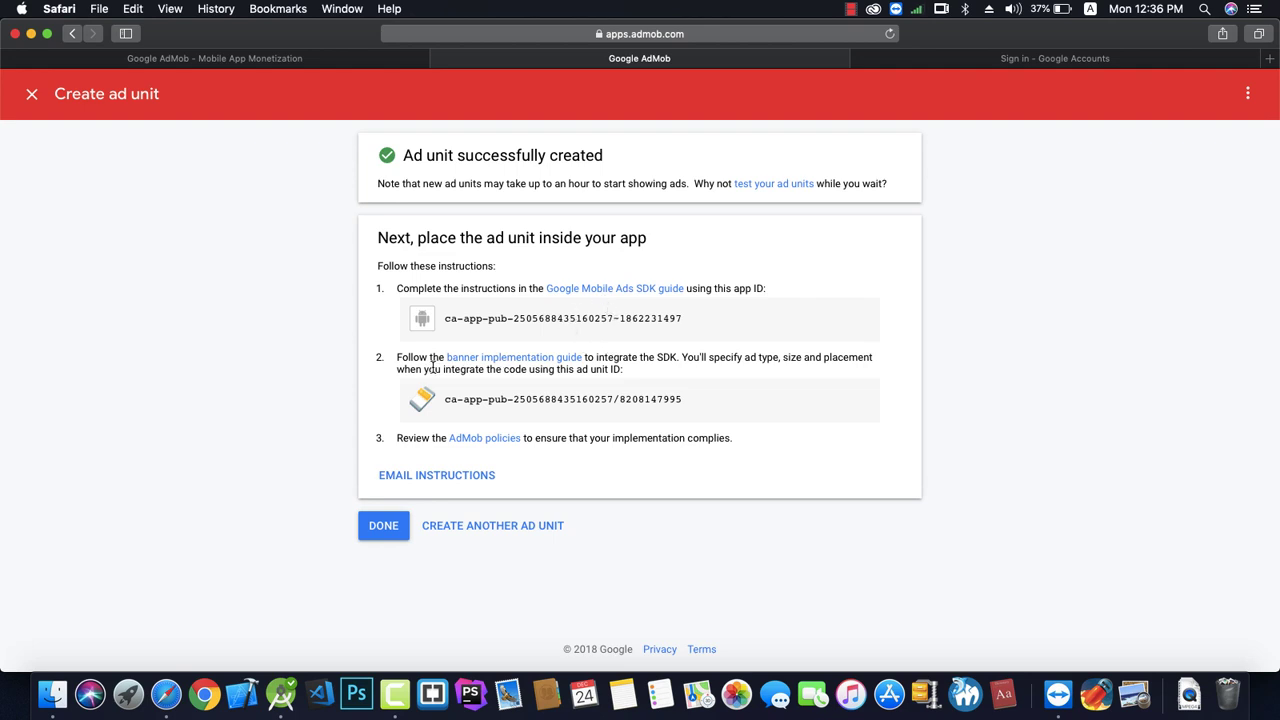
Open the banner implementation guide link in a new browser tab.
right_click(480, 362)
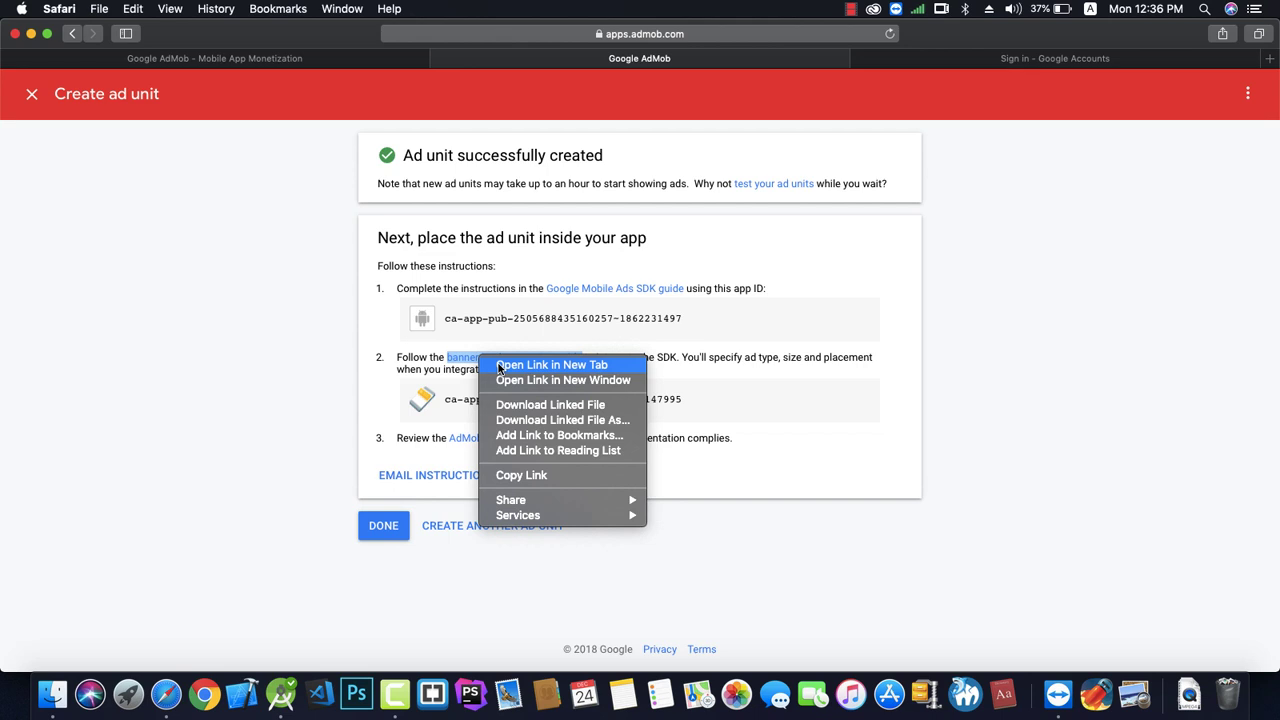
click(530, 366)
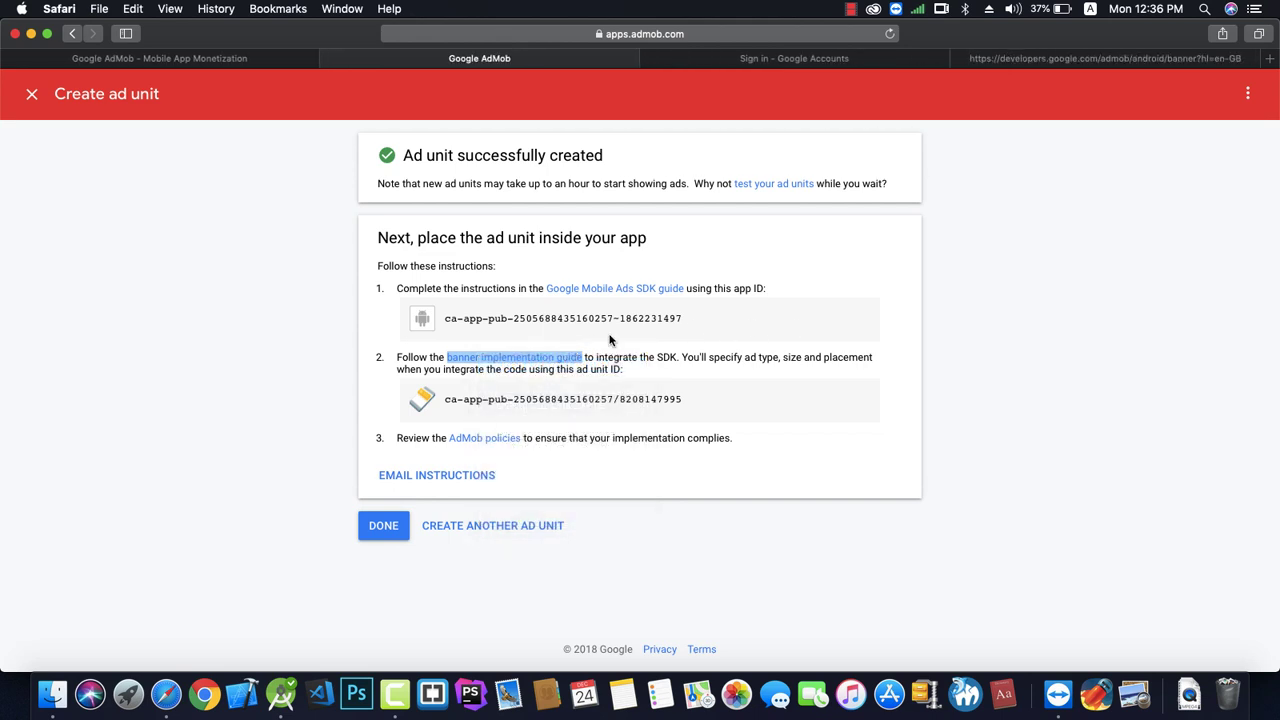
click(1060, 58)
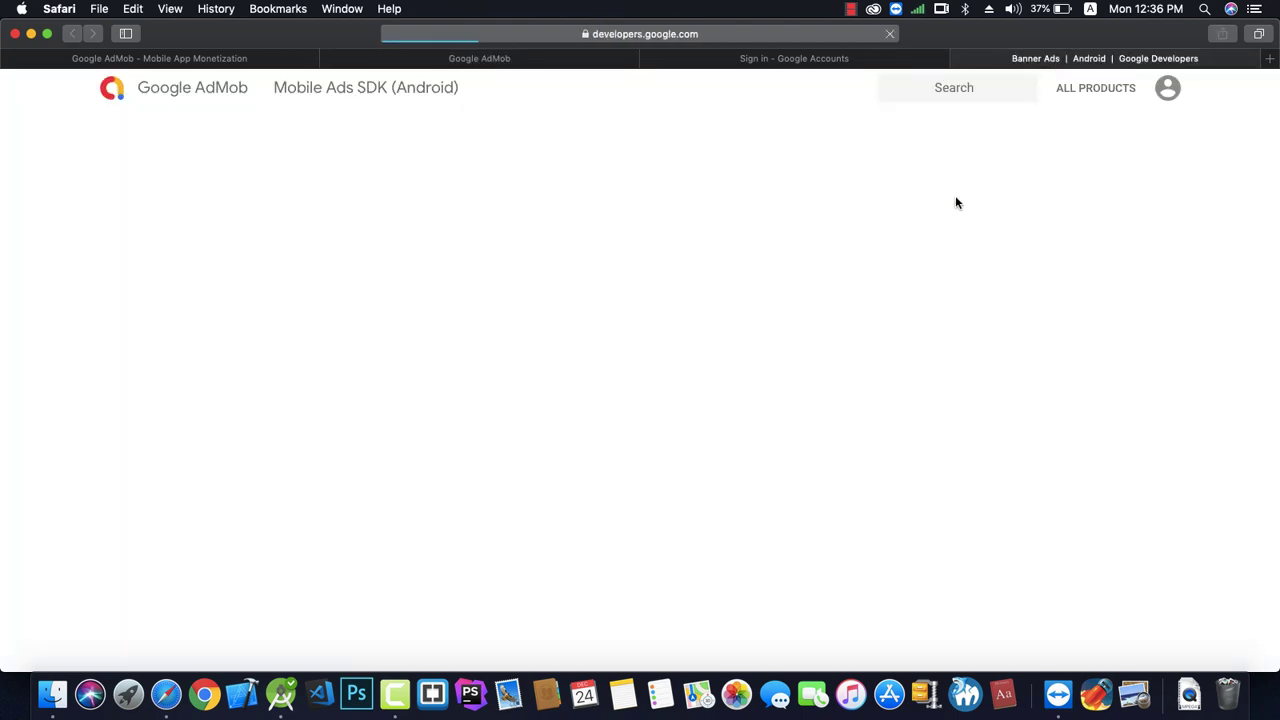
Scroll the Banner Ads guide and select the AdView XML example block.
scroll(600, 320, down, 8)
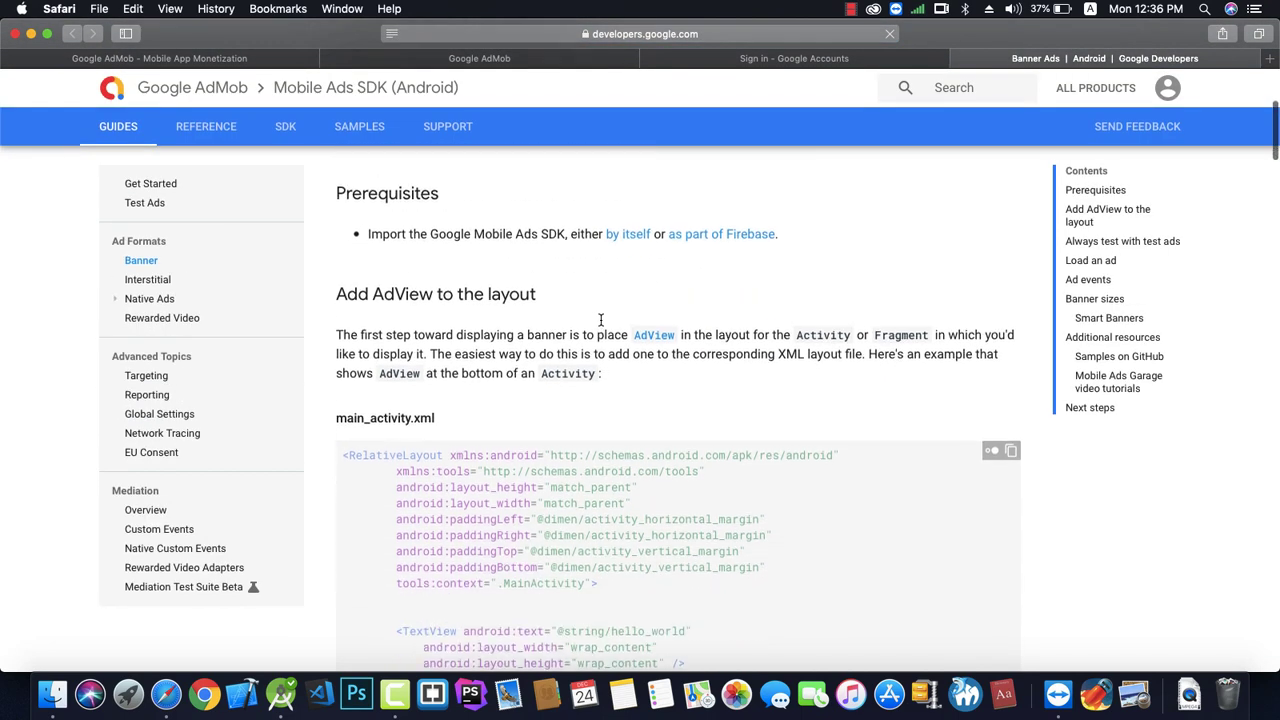
scroll(600, 323, up, 5)
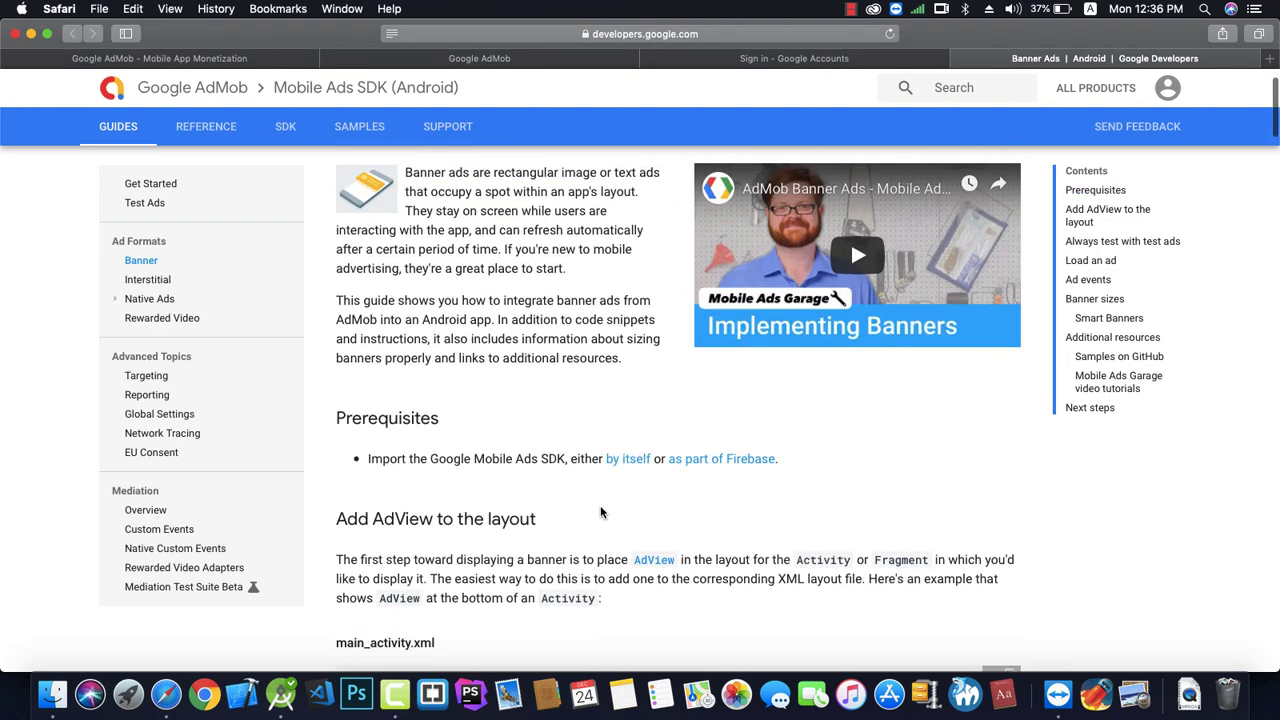
scroll(600, 510, down, 4)
scroll(601, 507, down, 2)
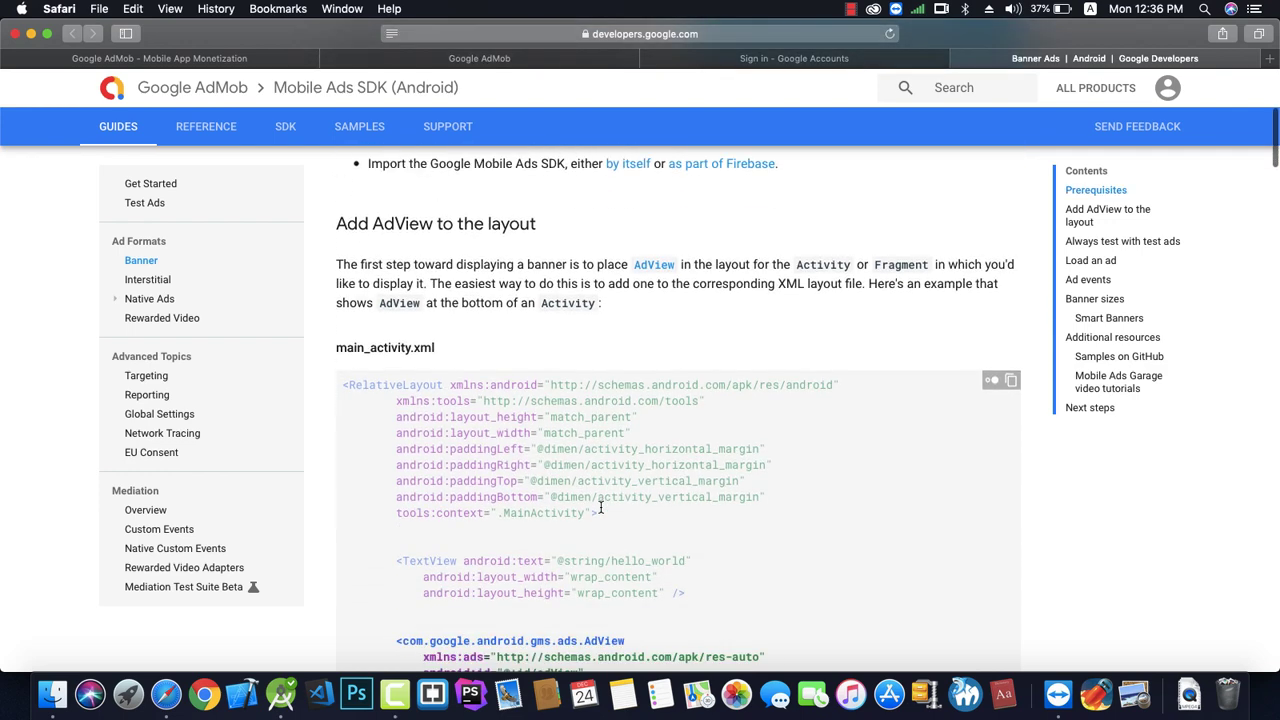
scroll(600, 505, down, 3)
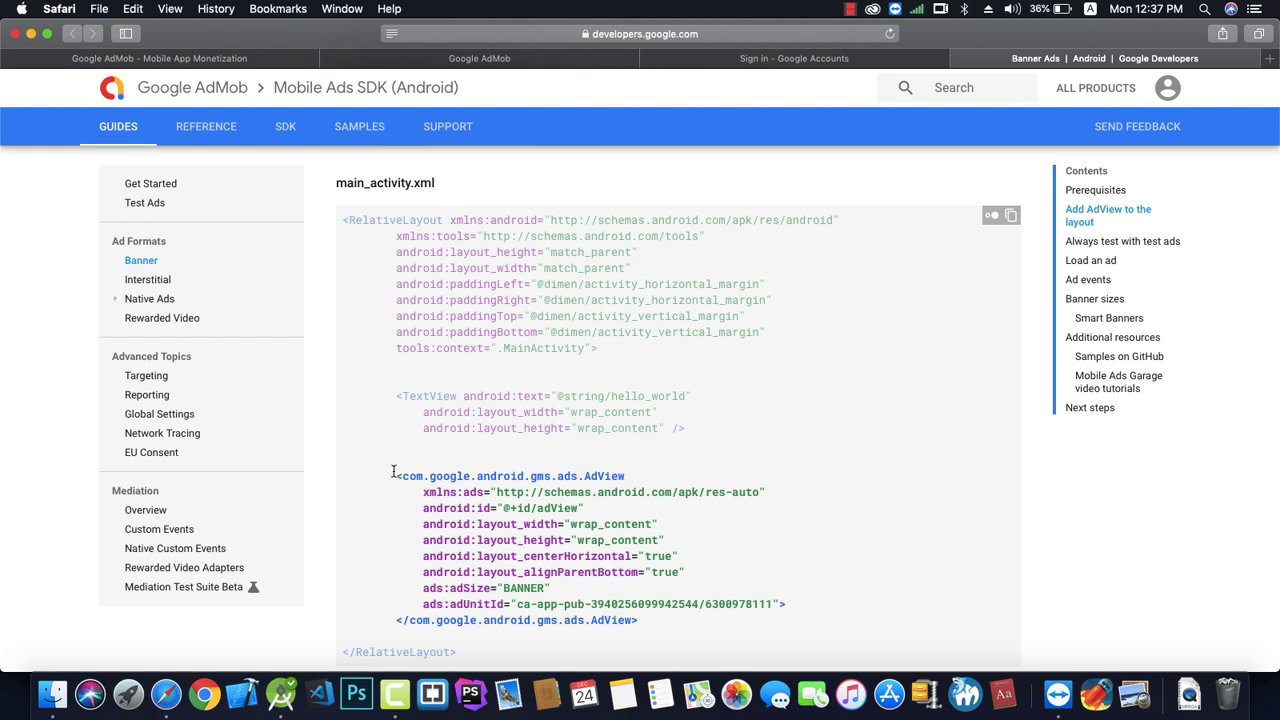
drag(390, 472, 638, 625)
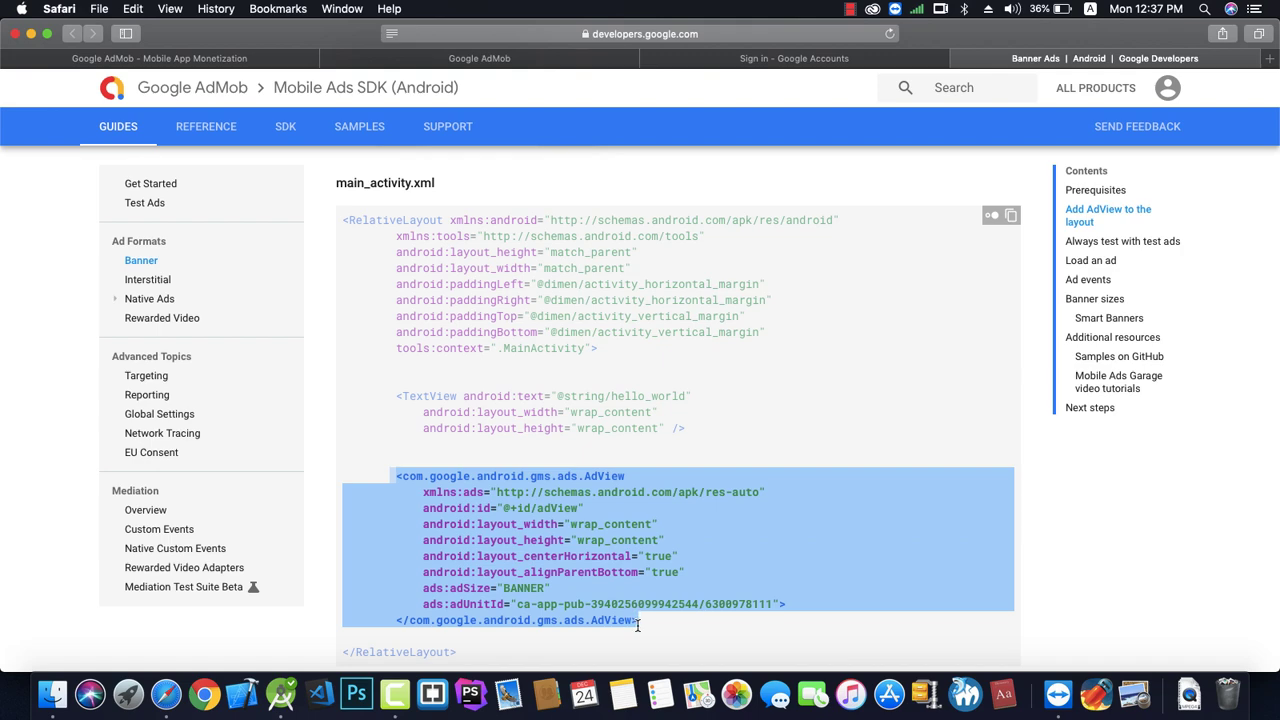
scroll(565, 566, up, 10)
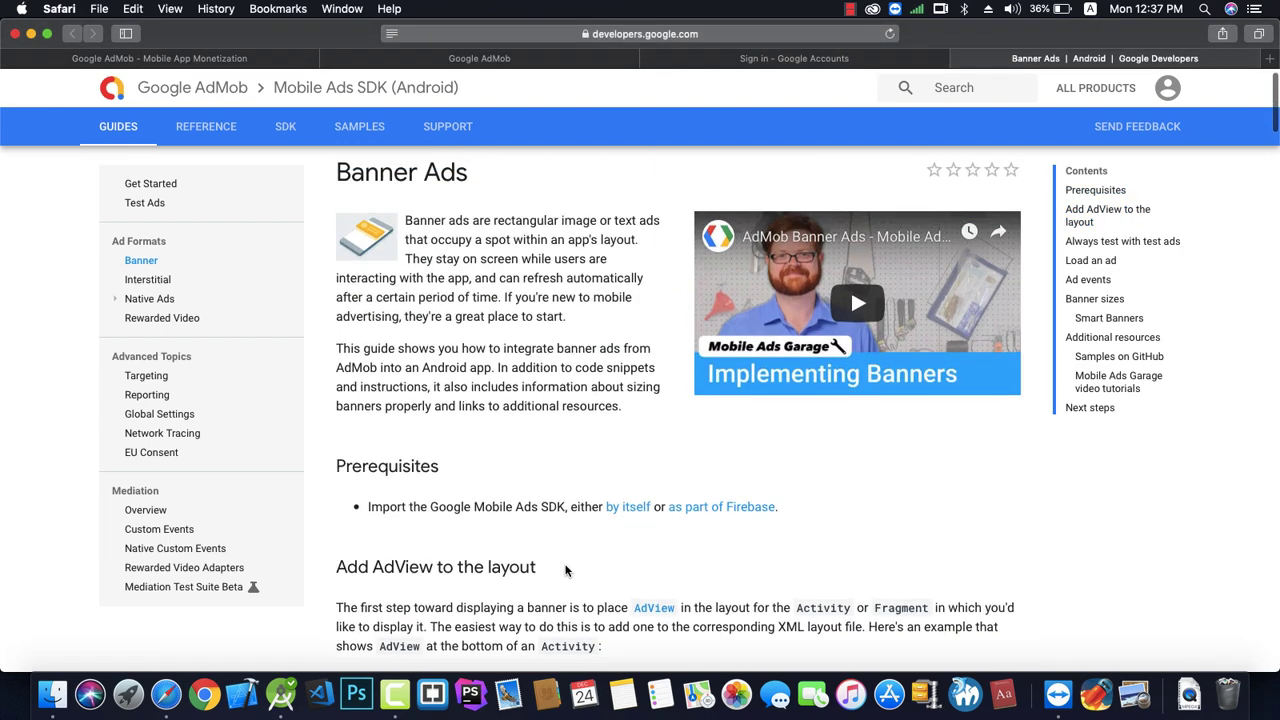
scroll(565, 570, down, 1)
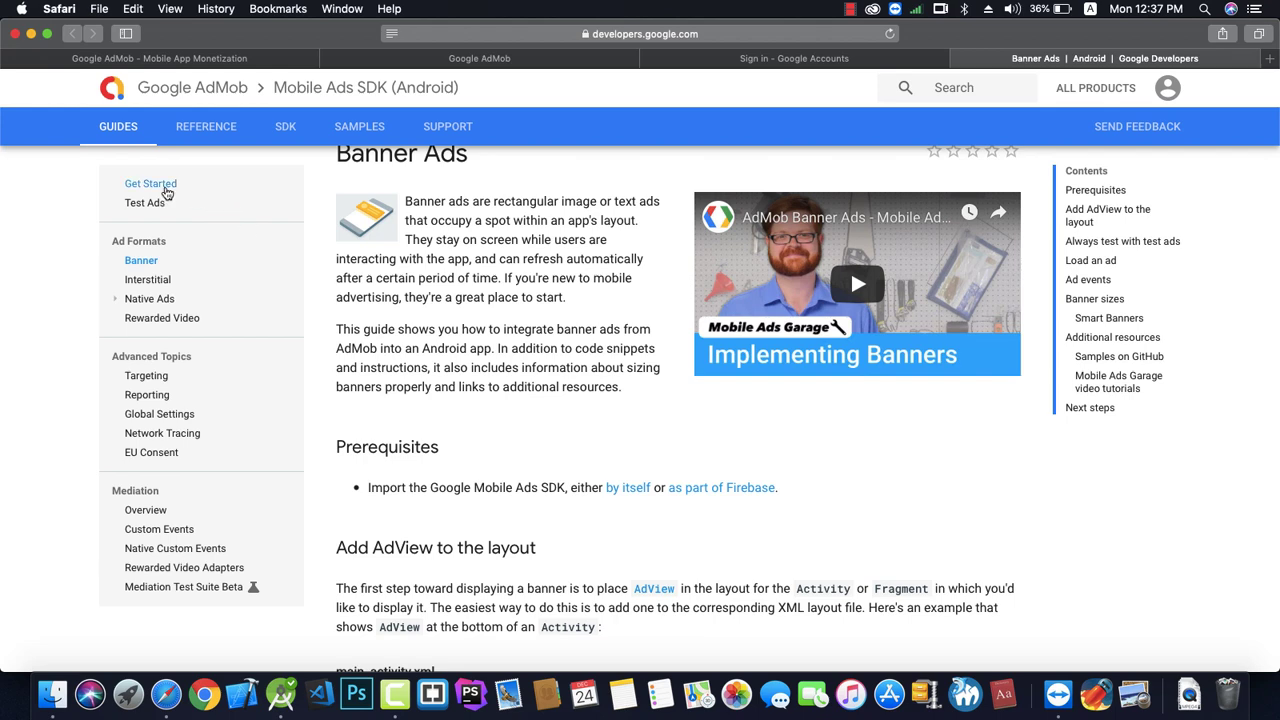
Check google() in the Get Started guide's project-level Gradle example, then return to Android Studio.
click(167, 190)
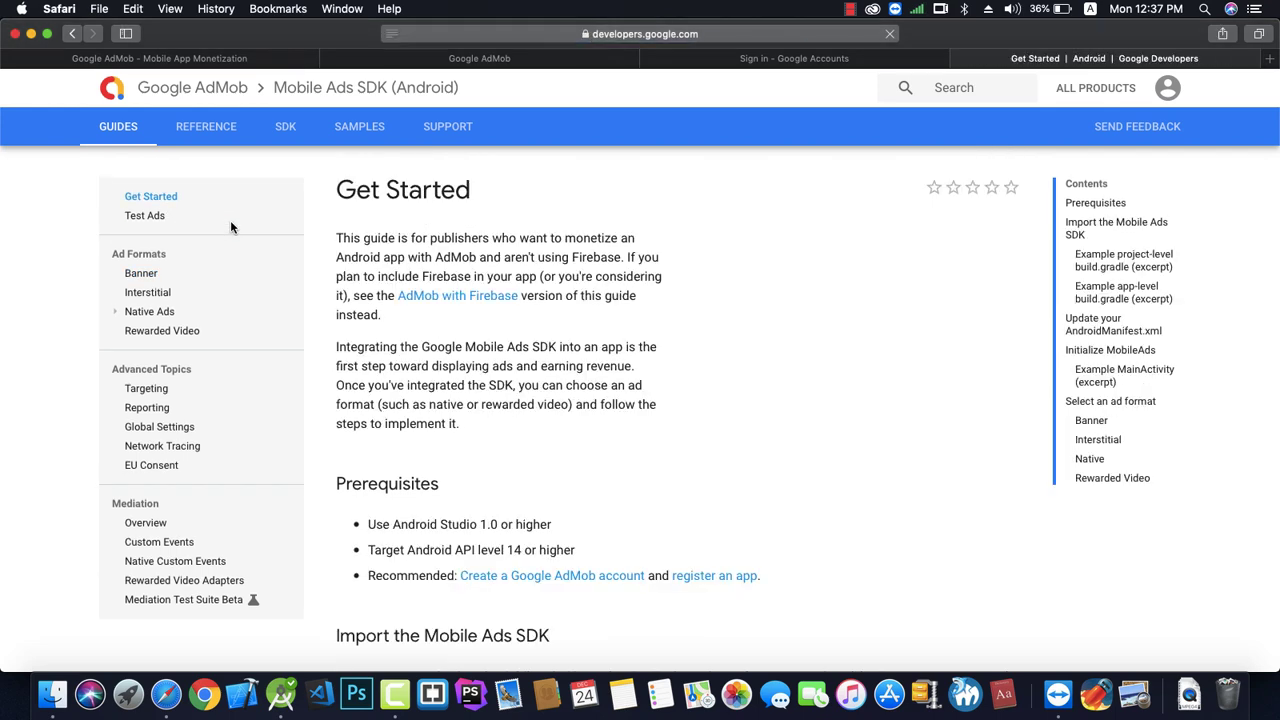
scroll(586, 403, down, 5)
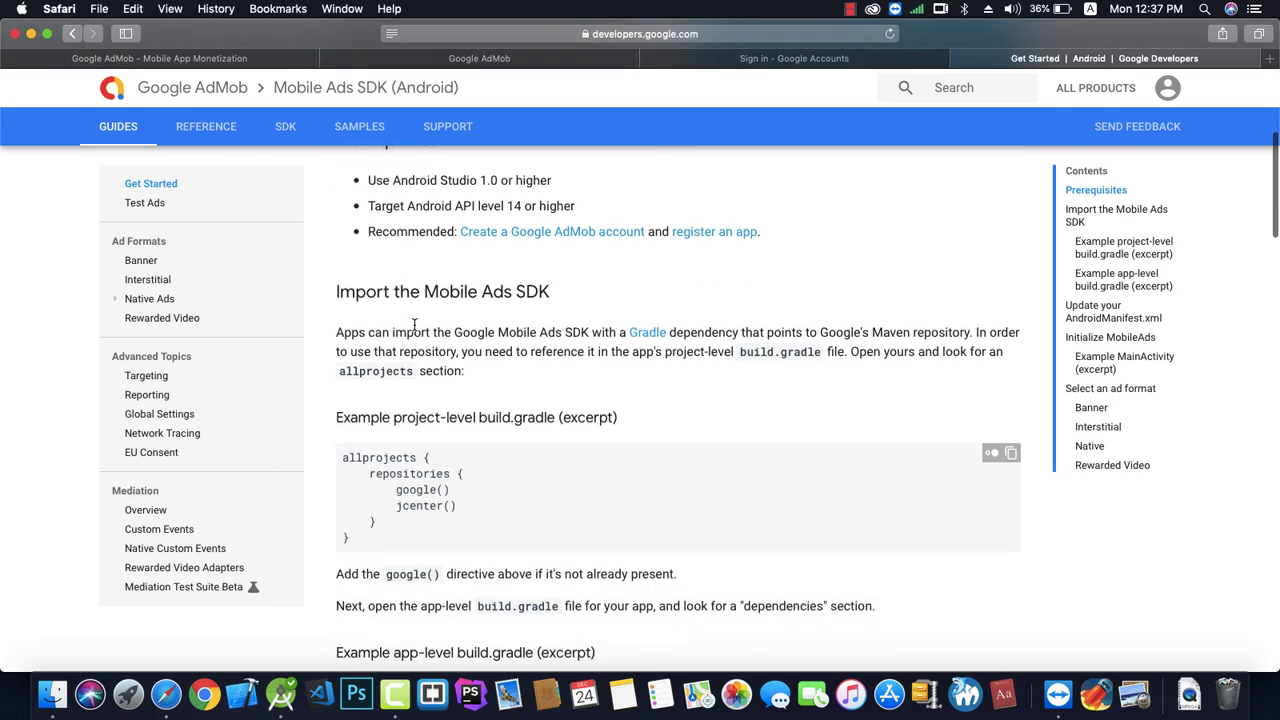
scroll(414, 323, down, 3)
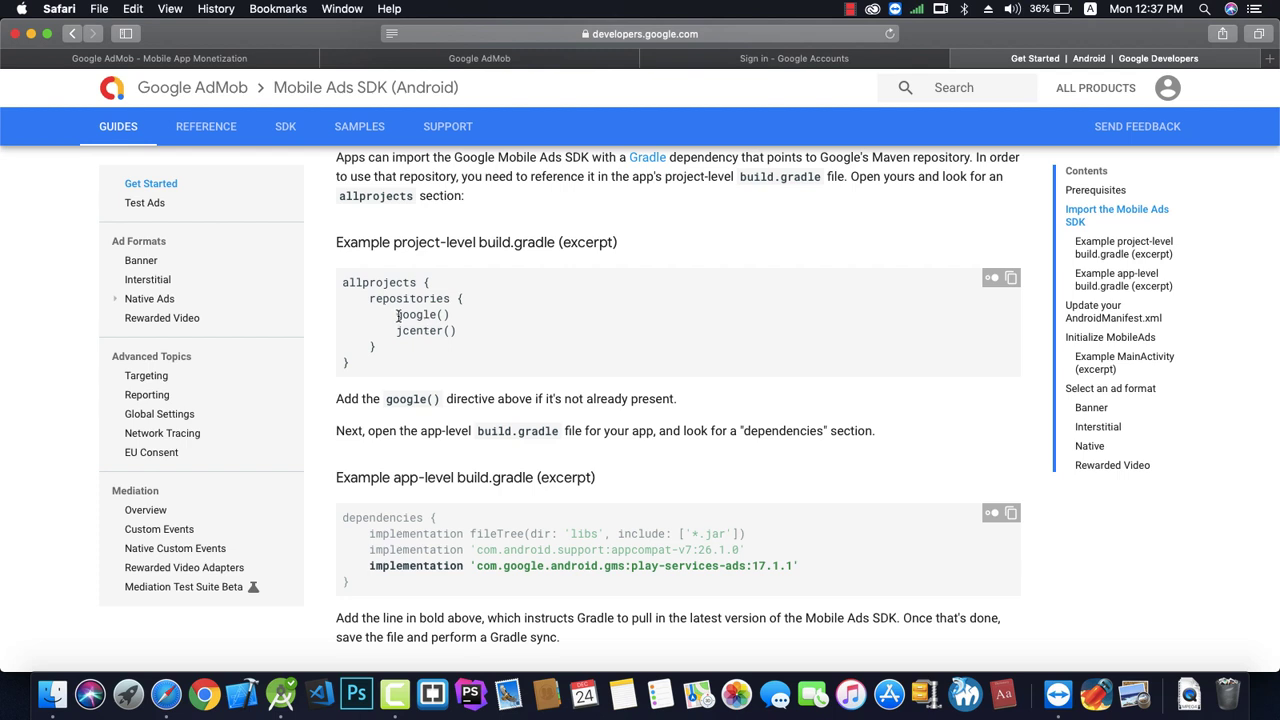
drag(397, 315, 462, 337)
click(281, 693)
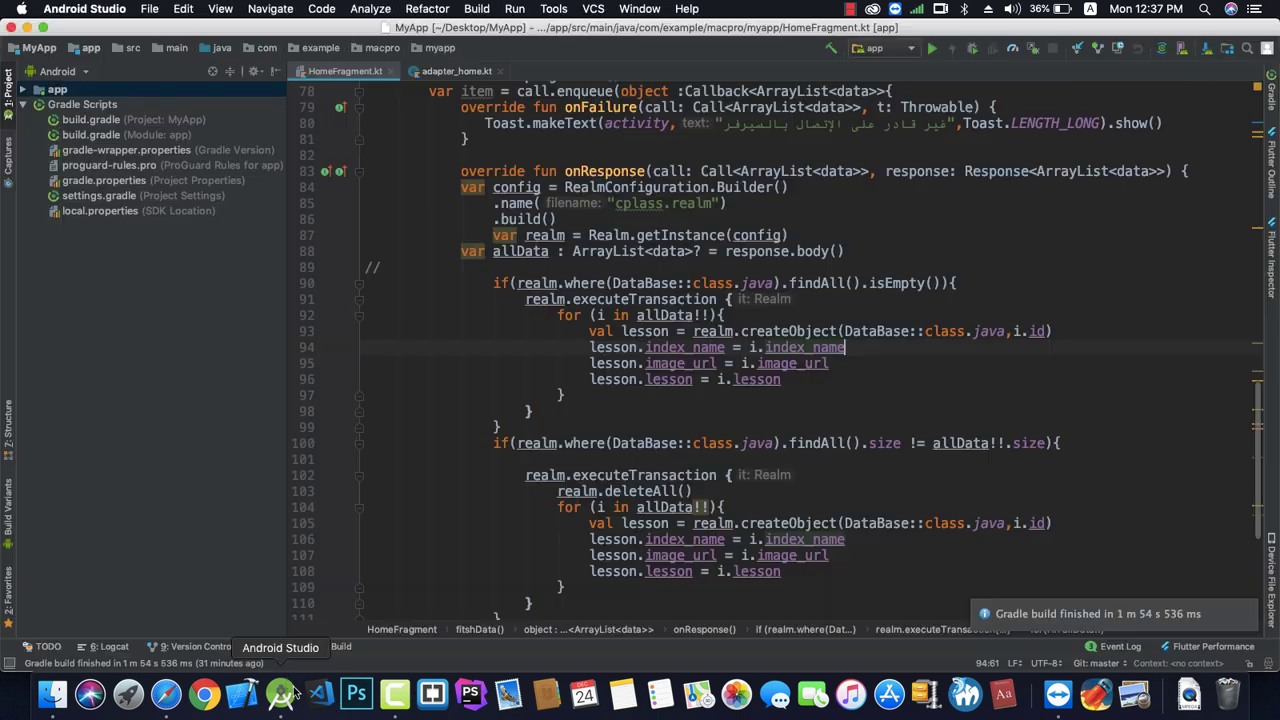
Open the project-level build.gradle and confirm its repositories list google() and jcenter().
click(148, 135)
click(156, 122)
double_click(156, 122)
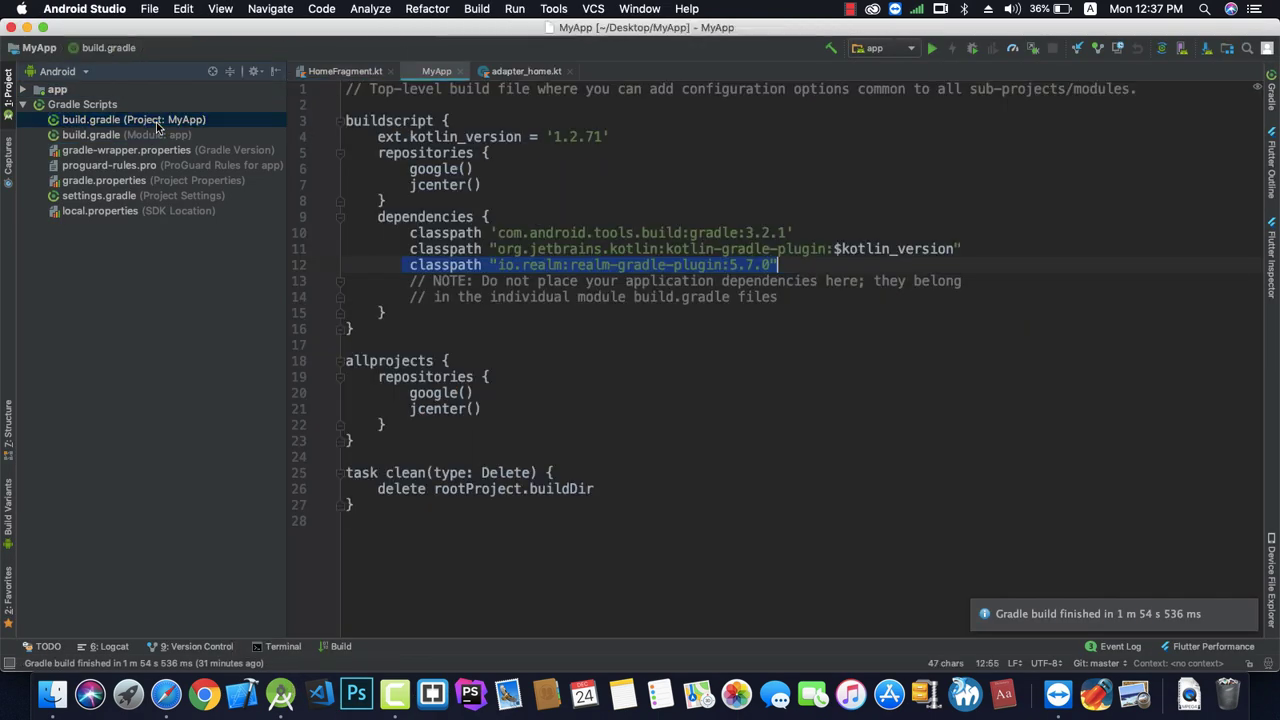
drag(405, 168, 500, 182)
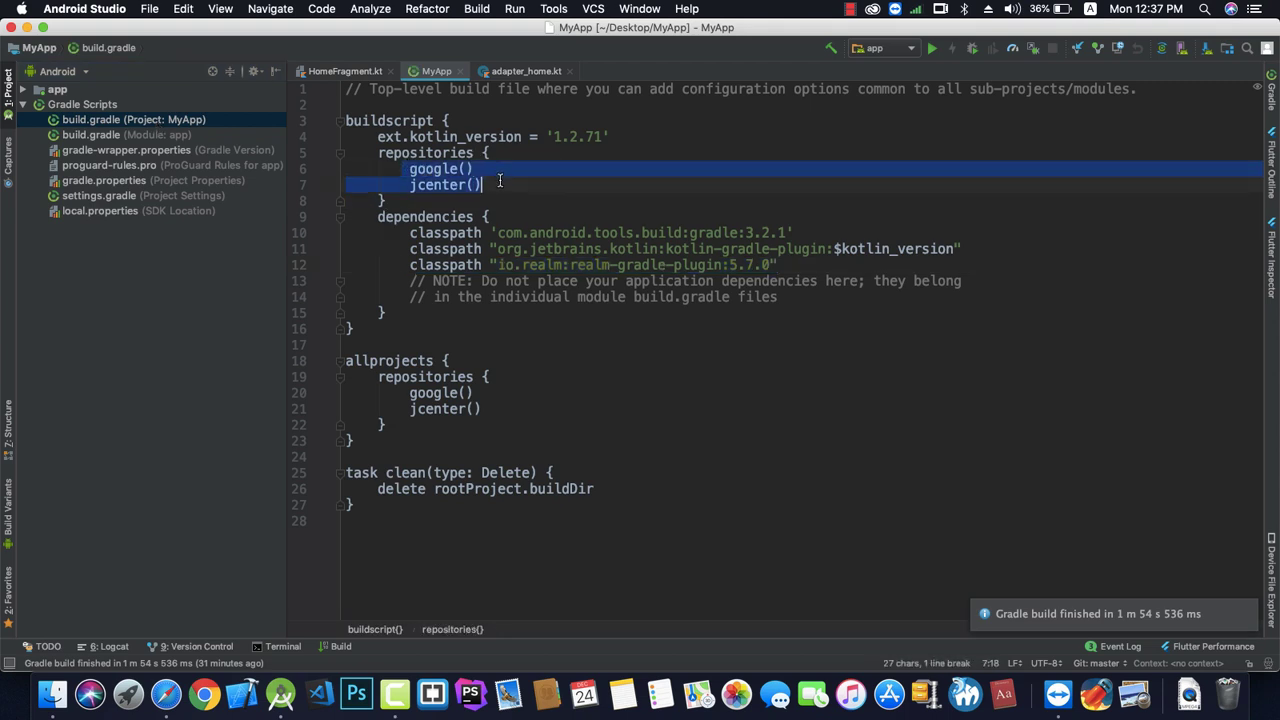
Copy the play-services-ads:17.1.1 implementation line from the docs and return to Android Studio.
click(166, 694)
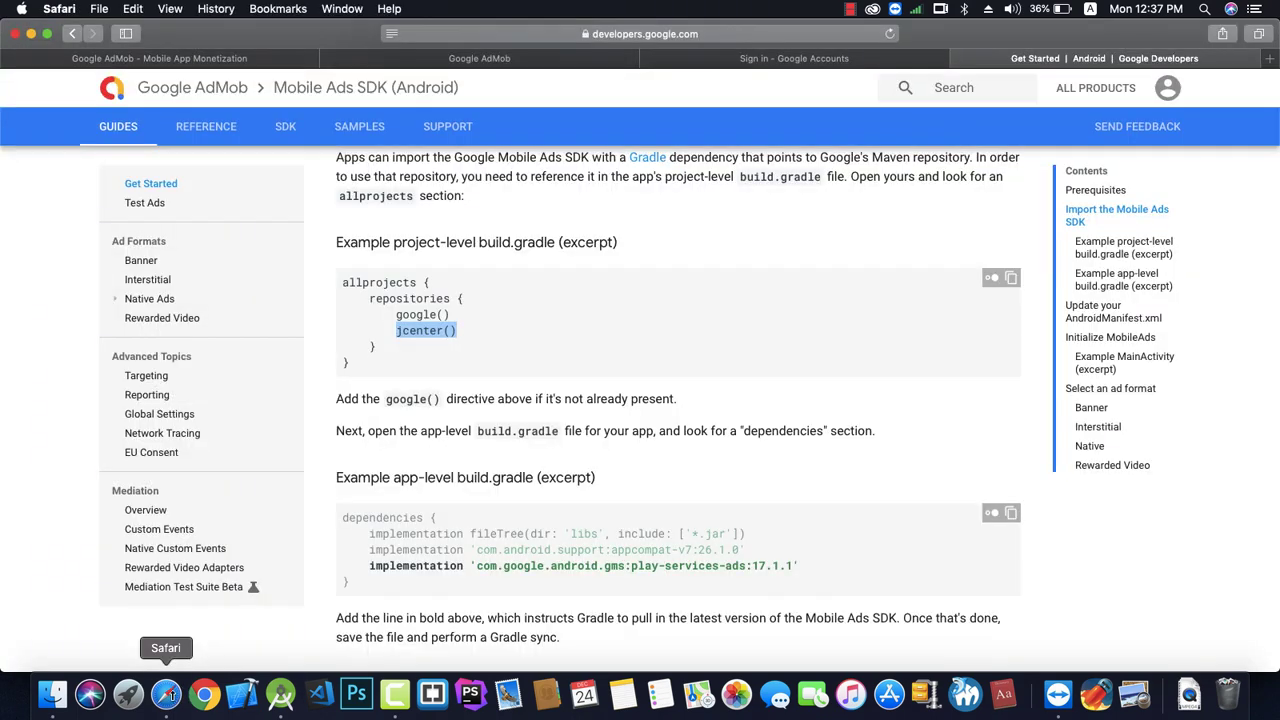
scroll(406, 440, down, 3)
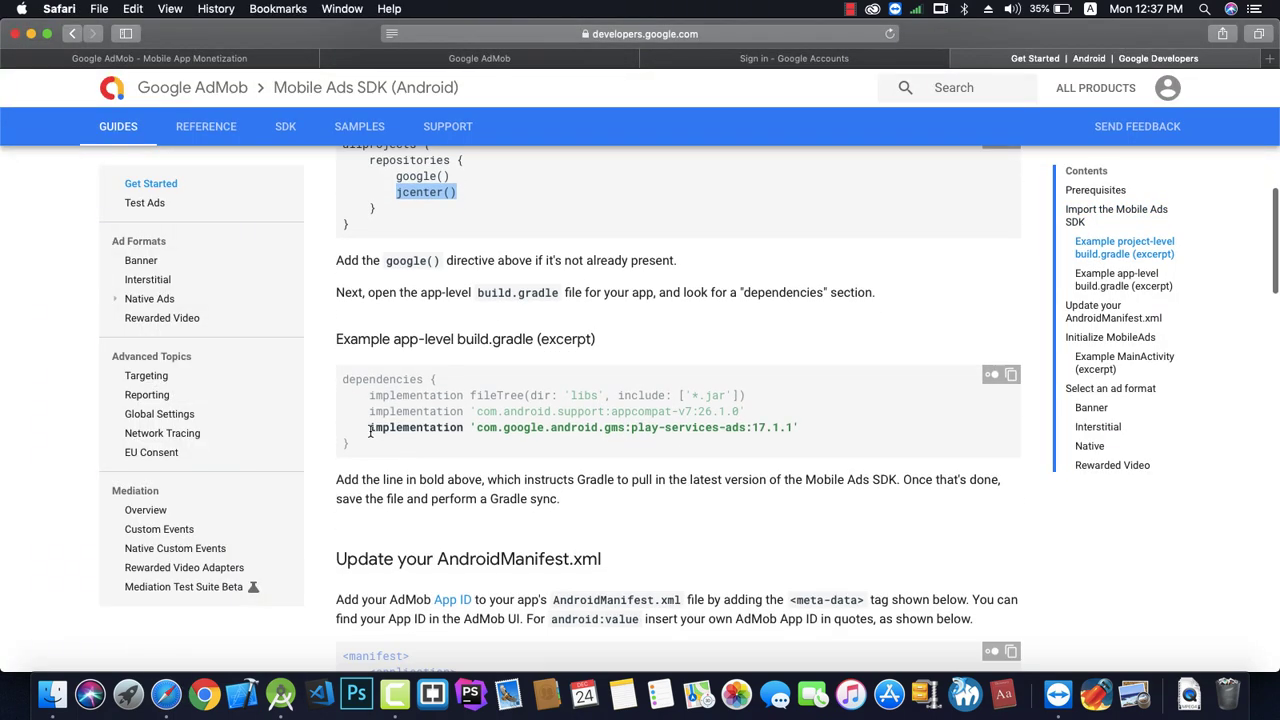
drag(370, 430, 802, 423)
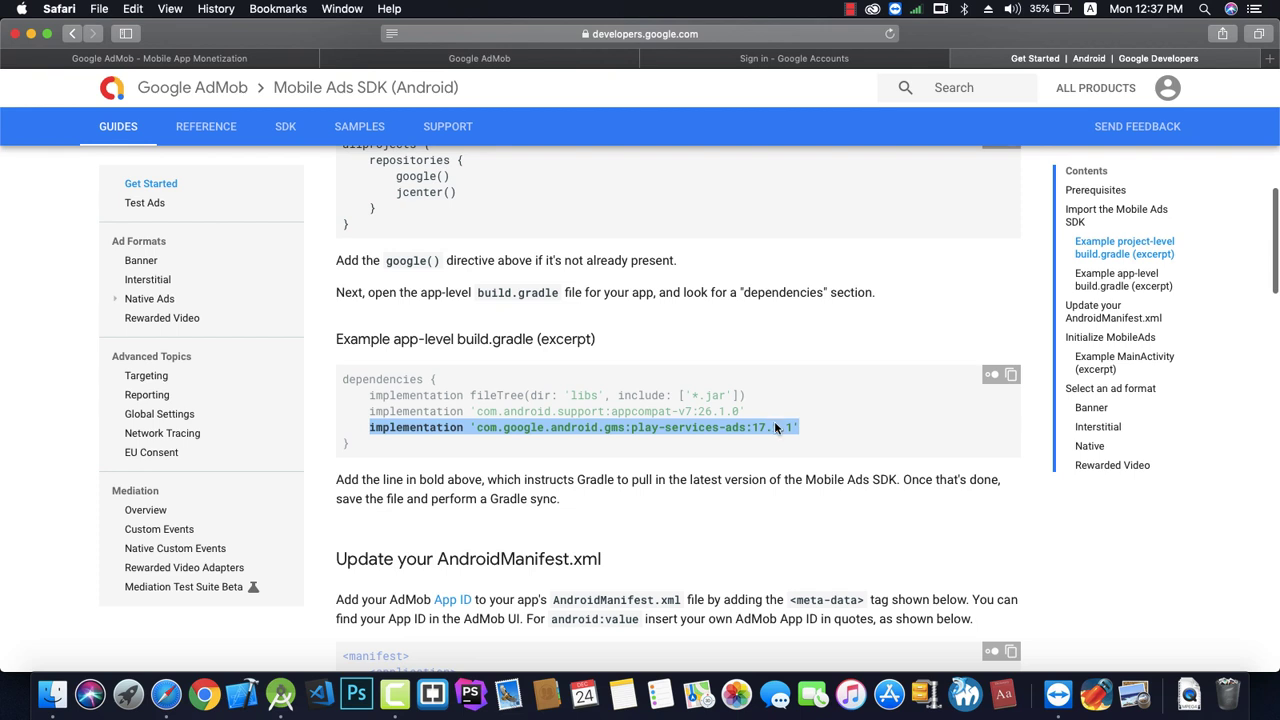
right_click(775, 424)
click(806, 467)
click(281, 700)
click(160, 135)
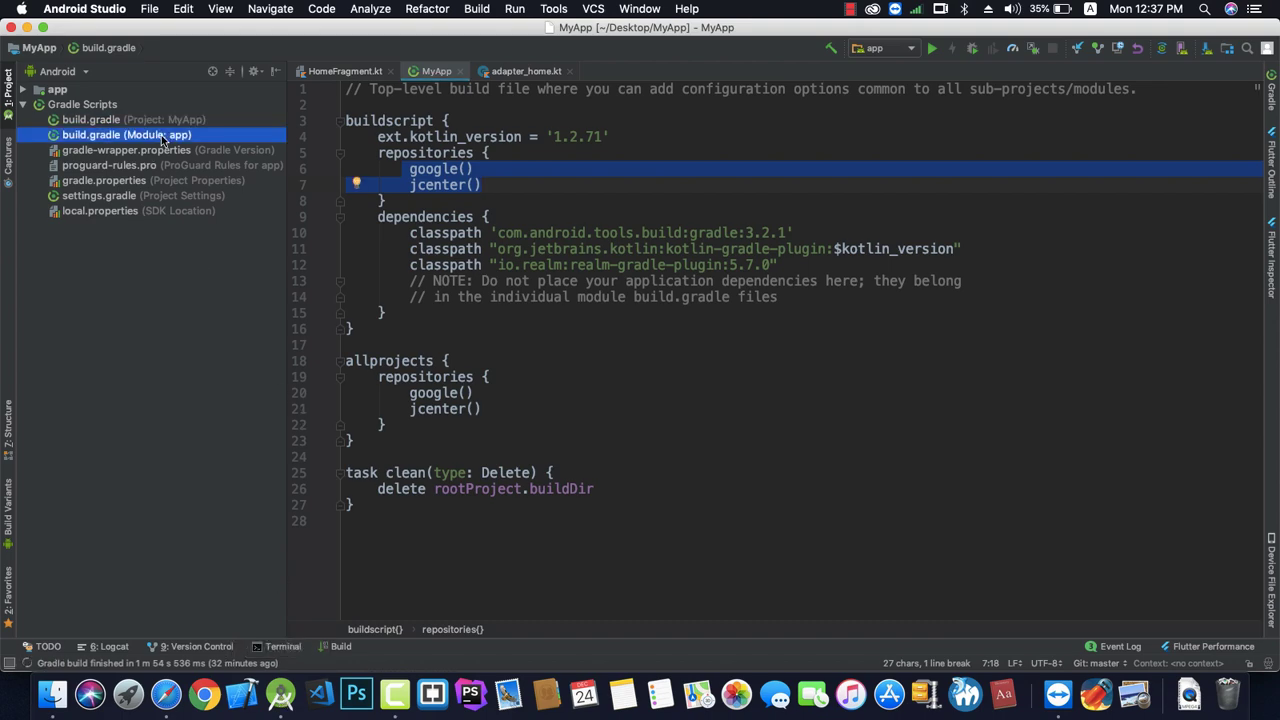
Paste the play-services-ads:17.1.1 line after multidex in the app build.gradle and sync Gradle.
double_click(172, 136)
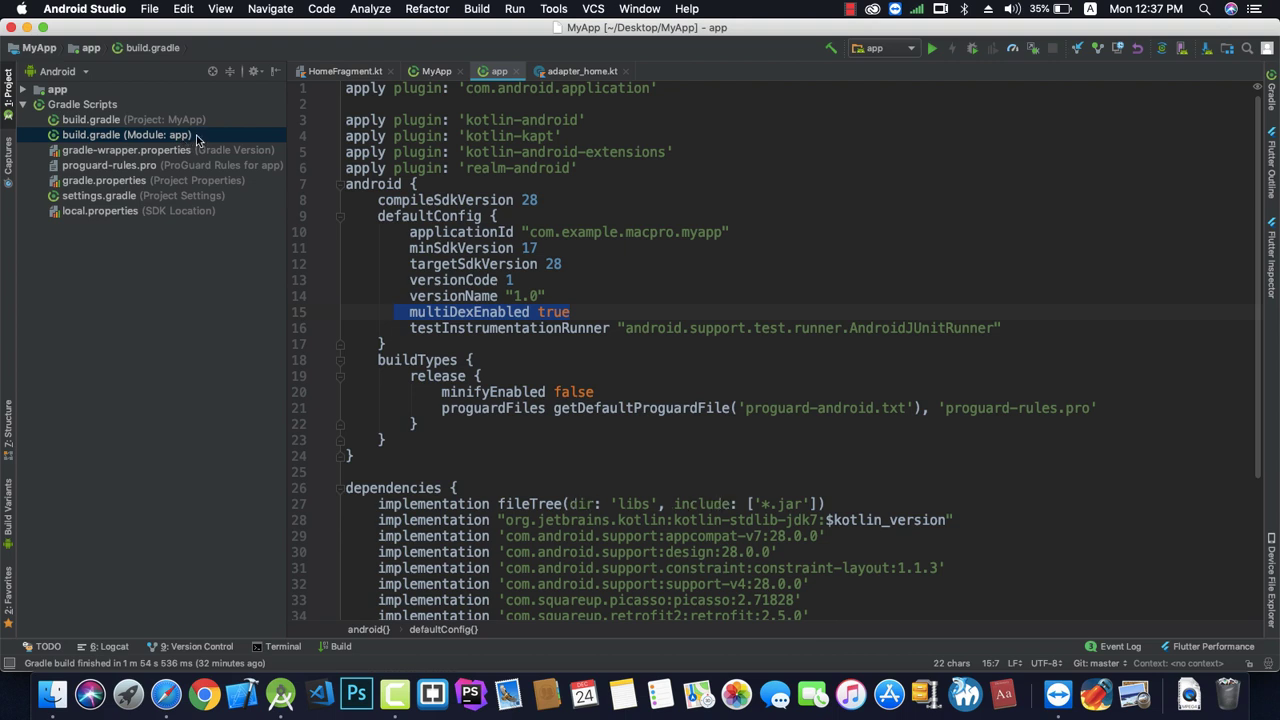
scroll(437, 294, down, 4)
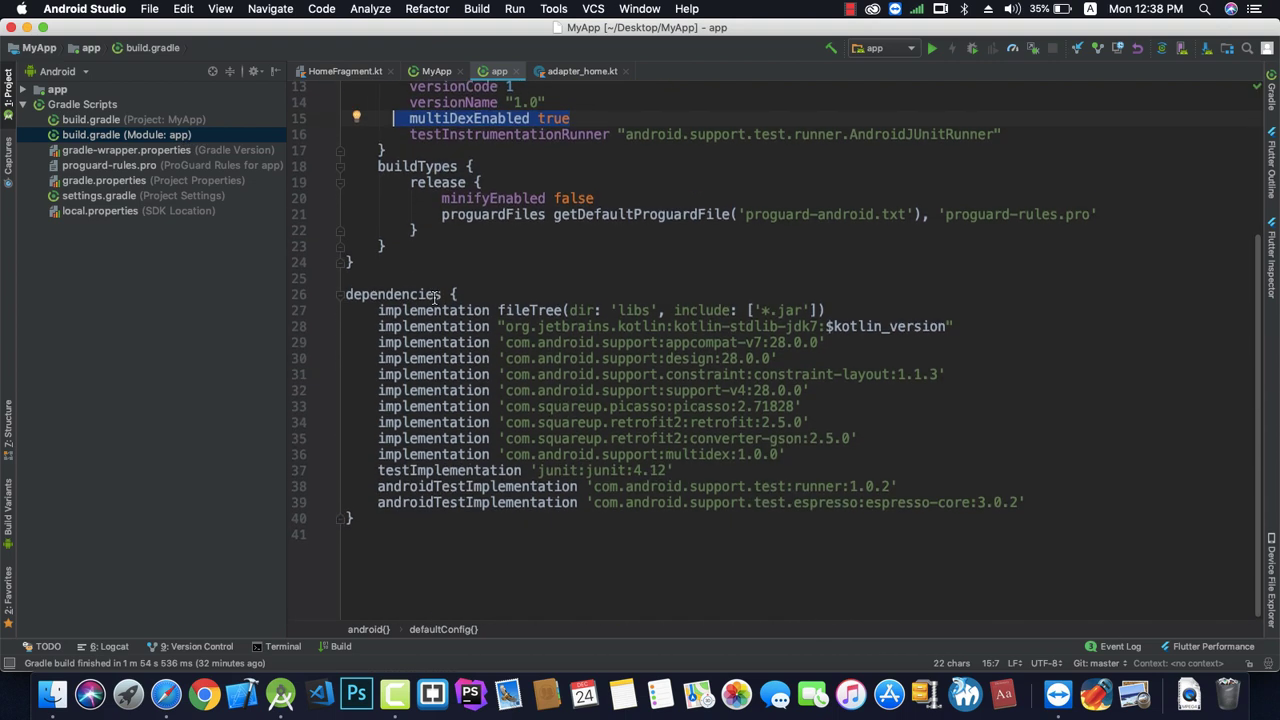
click(786, 454)
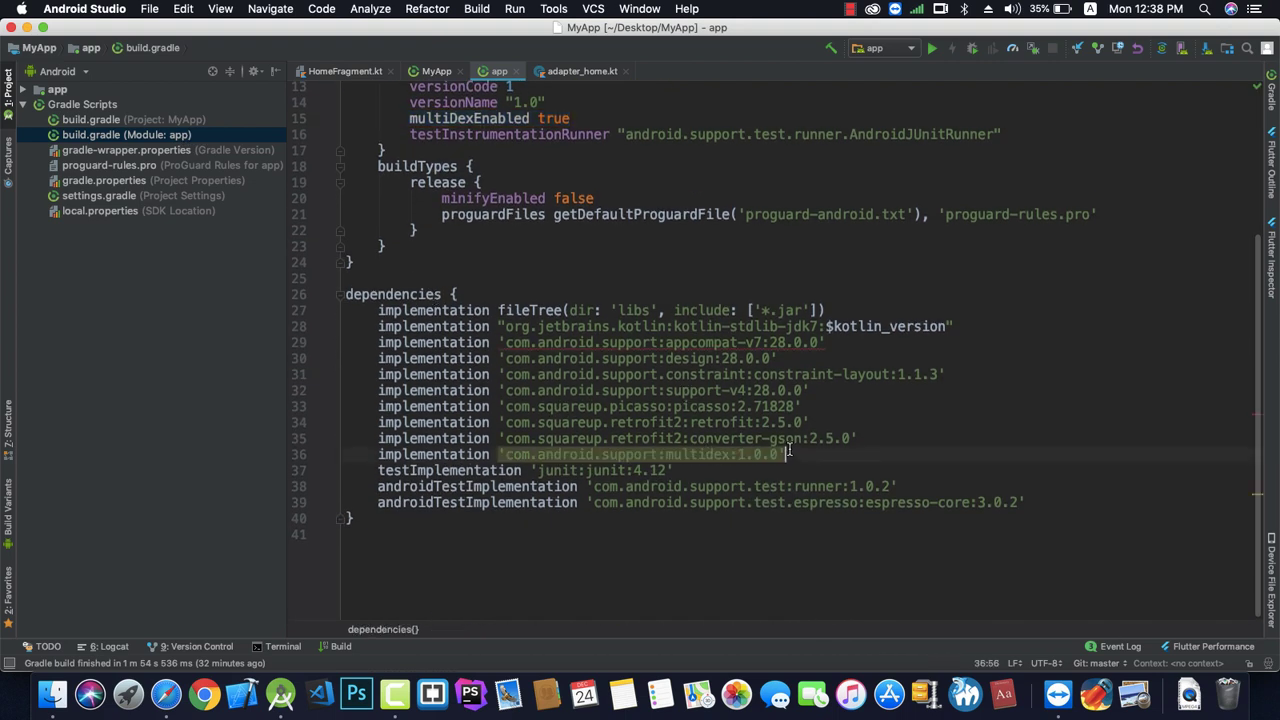
key(Return)
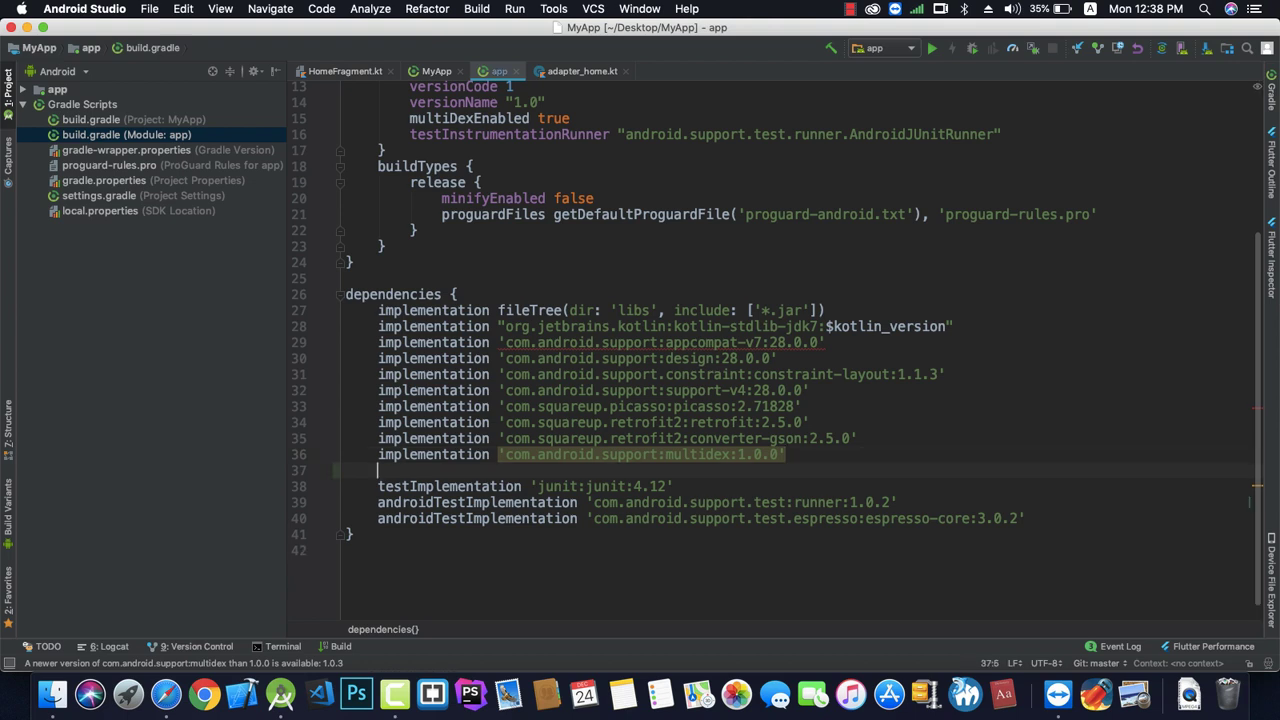
right_click(770, 475)
click(830, 330)
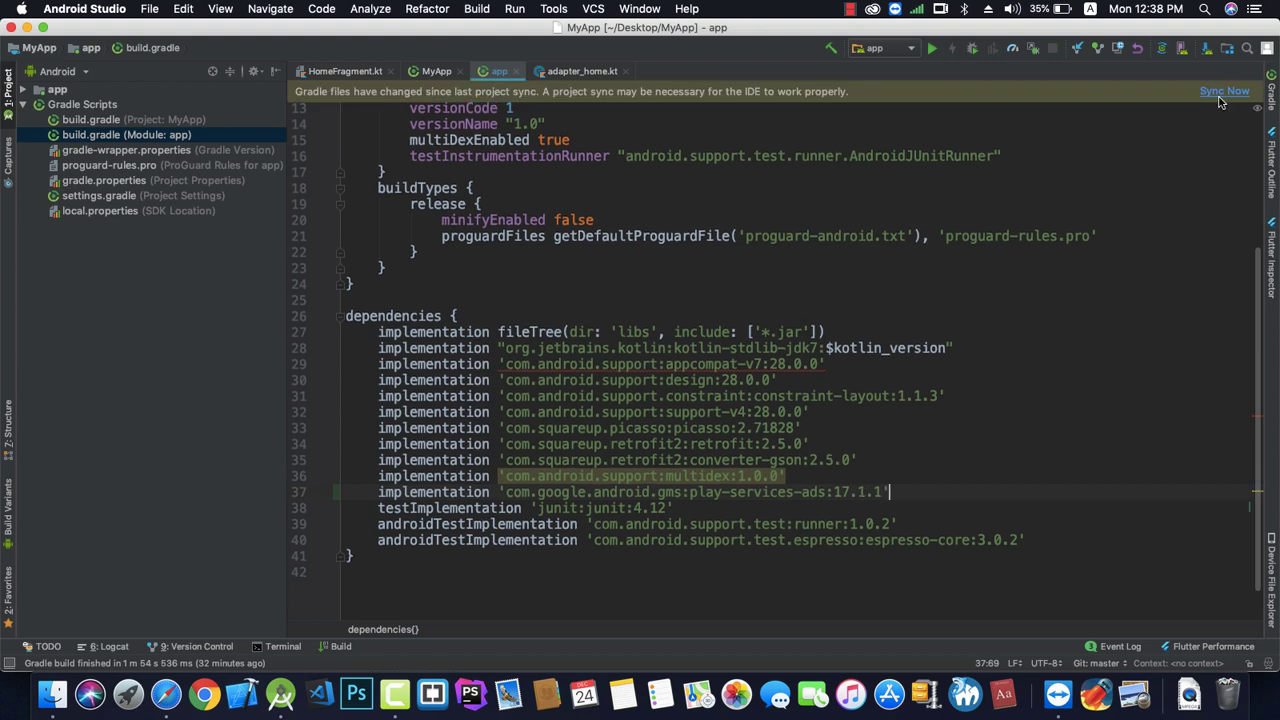
click(1224, 91)
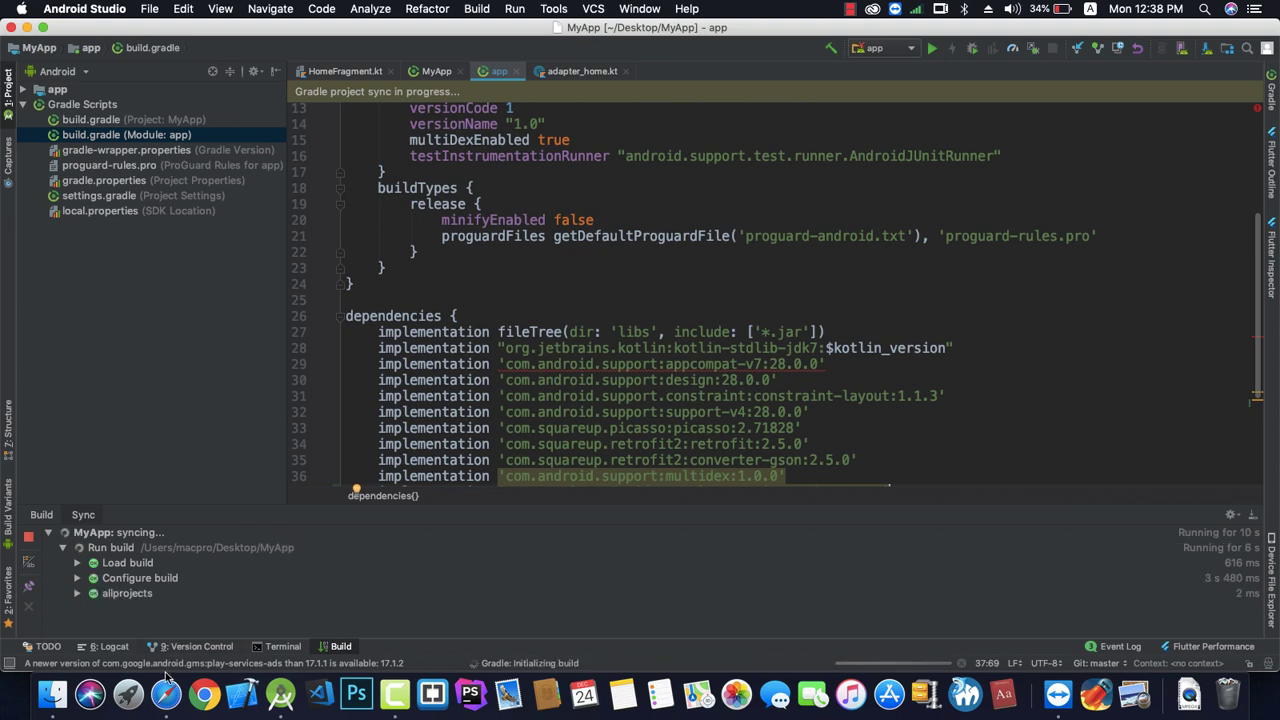
key(super+Tab)
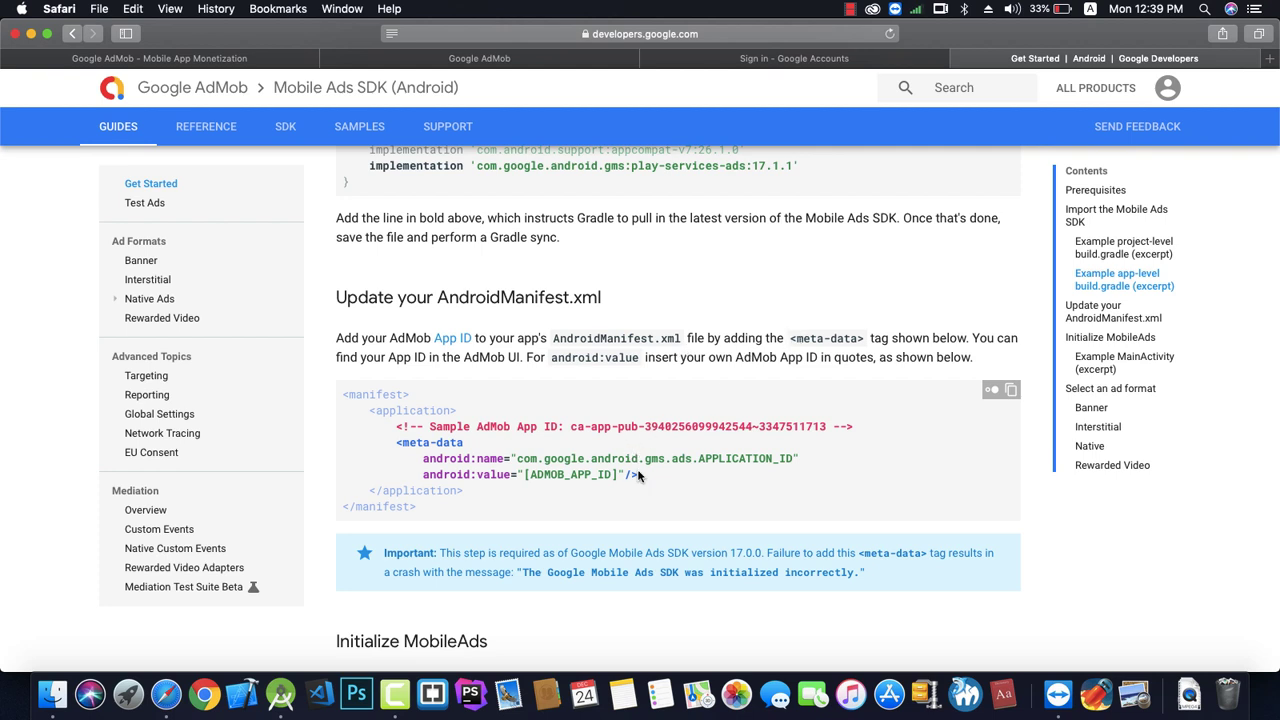
Copy the APPLICATION_ID <meta-data> element from the docs' AndroidManifest.xml example.
drag(638, 476, 398, 443)
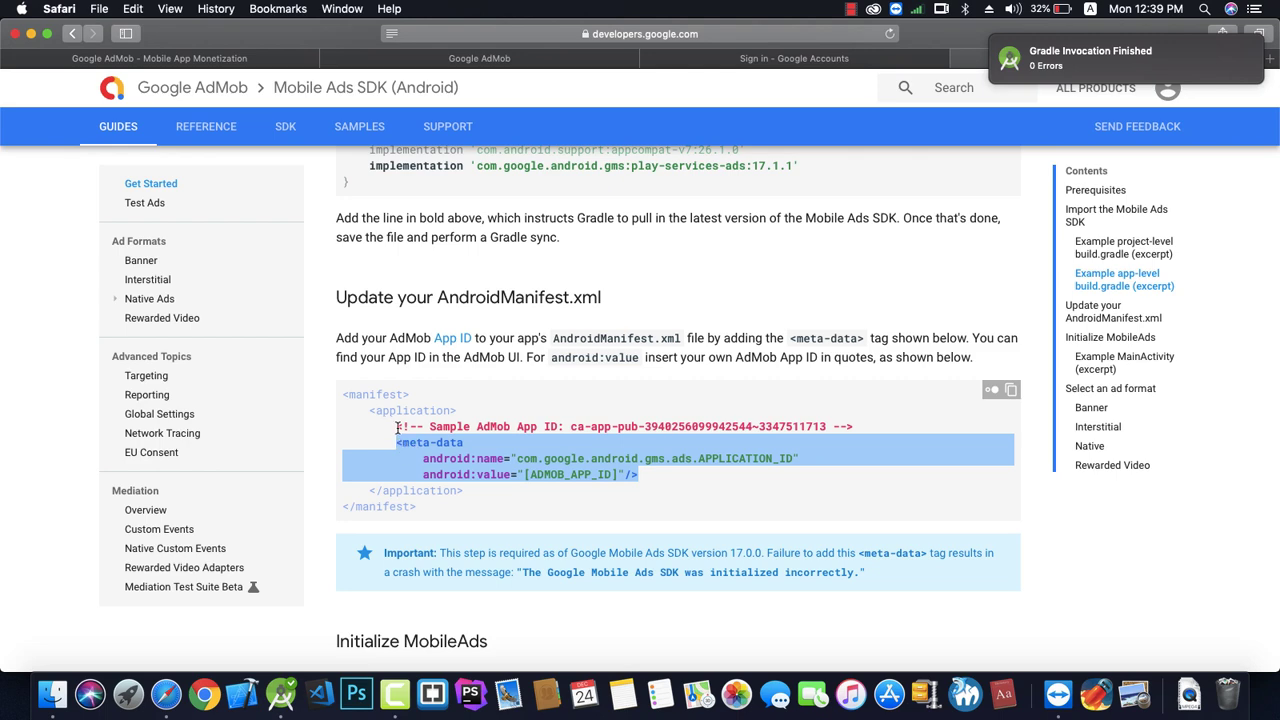
right_click(428, 442)
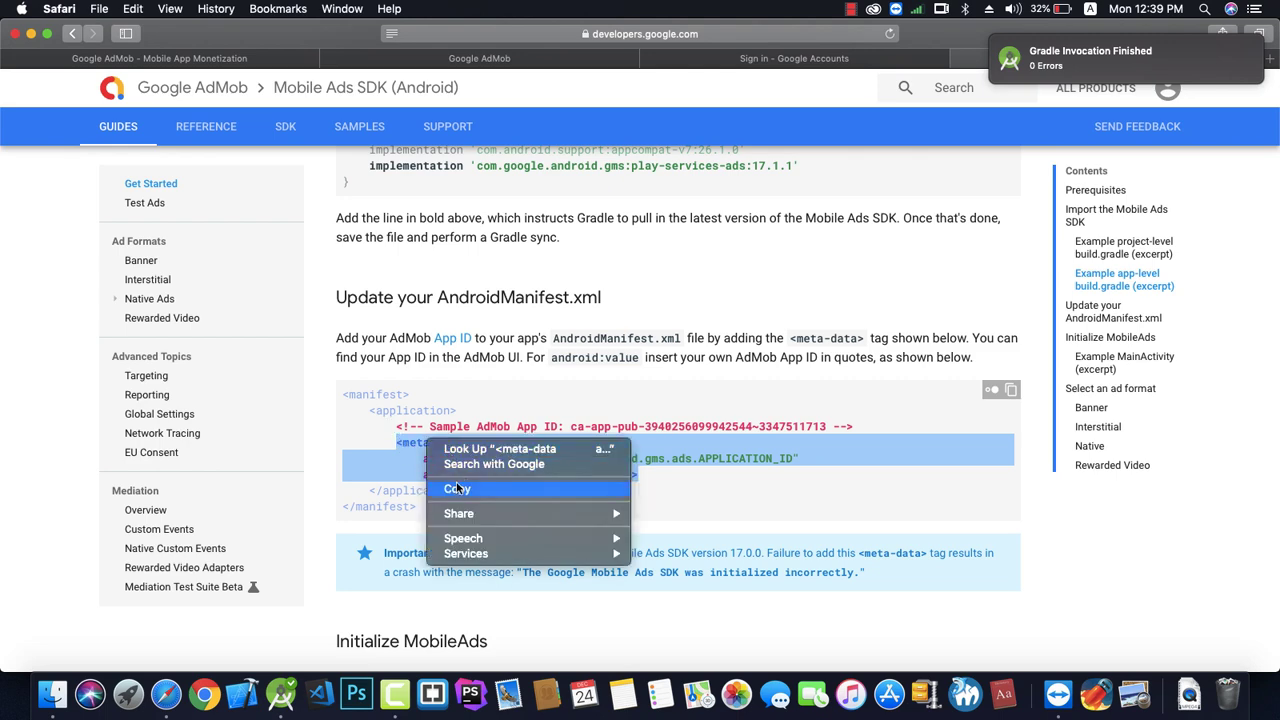
click(456, 489)
key(super+Tab)
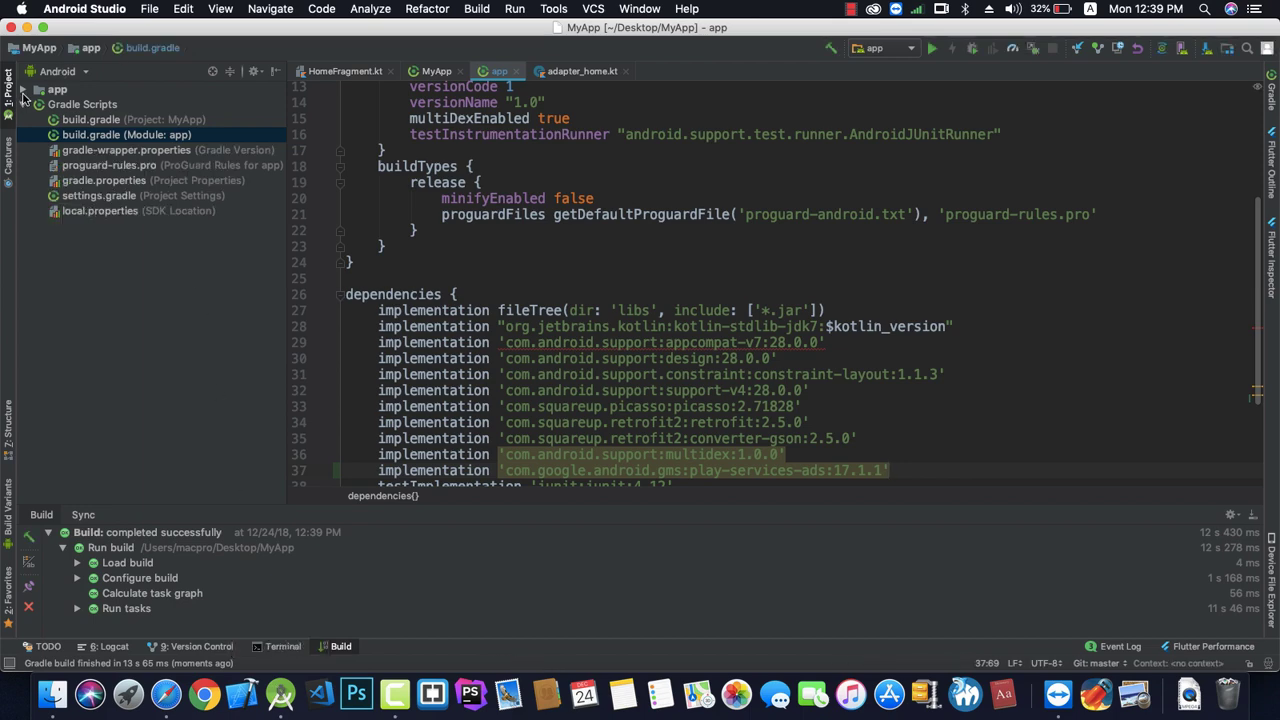
Open AndroidManifest.xml from the app module's manifests folder.
click(23, 91)
click(37, 105)
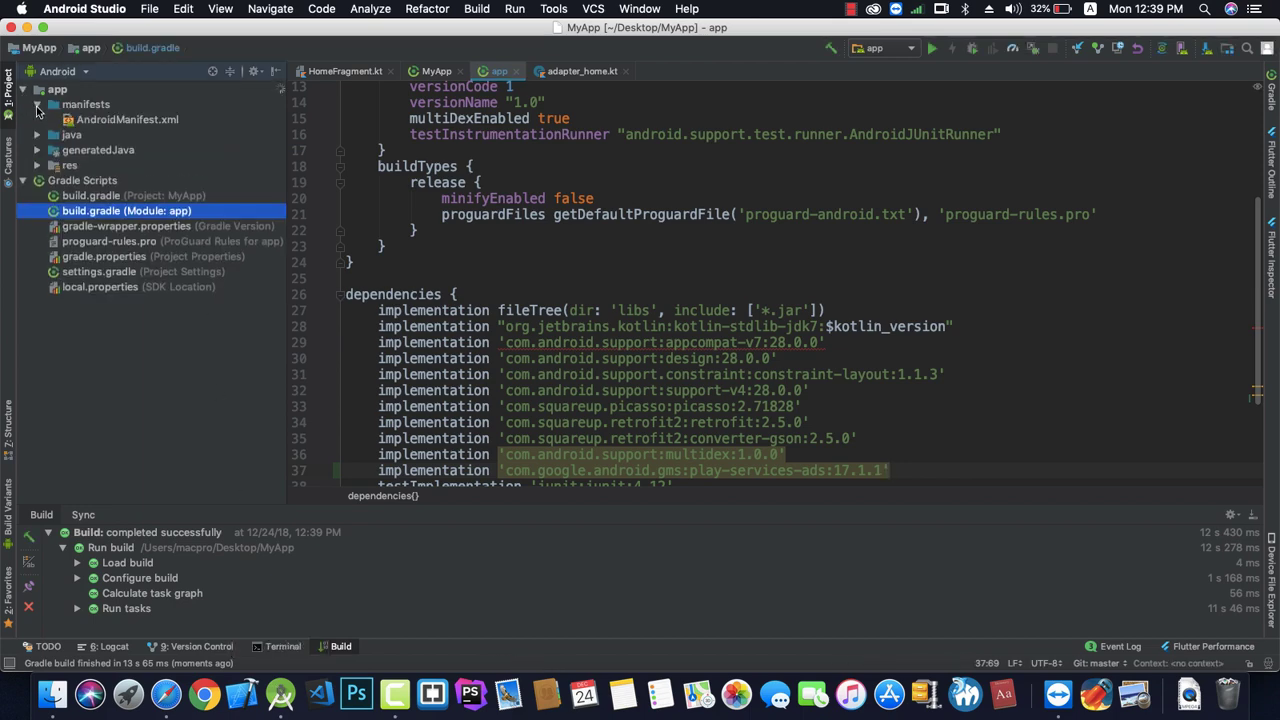
double_click(84, 122)
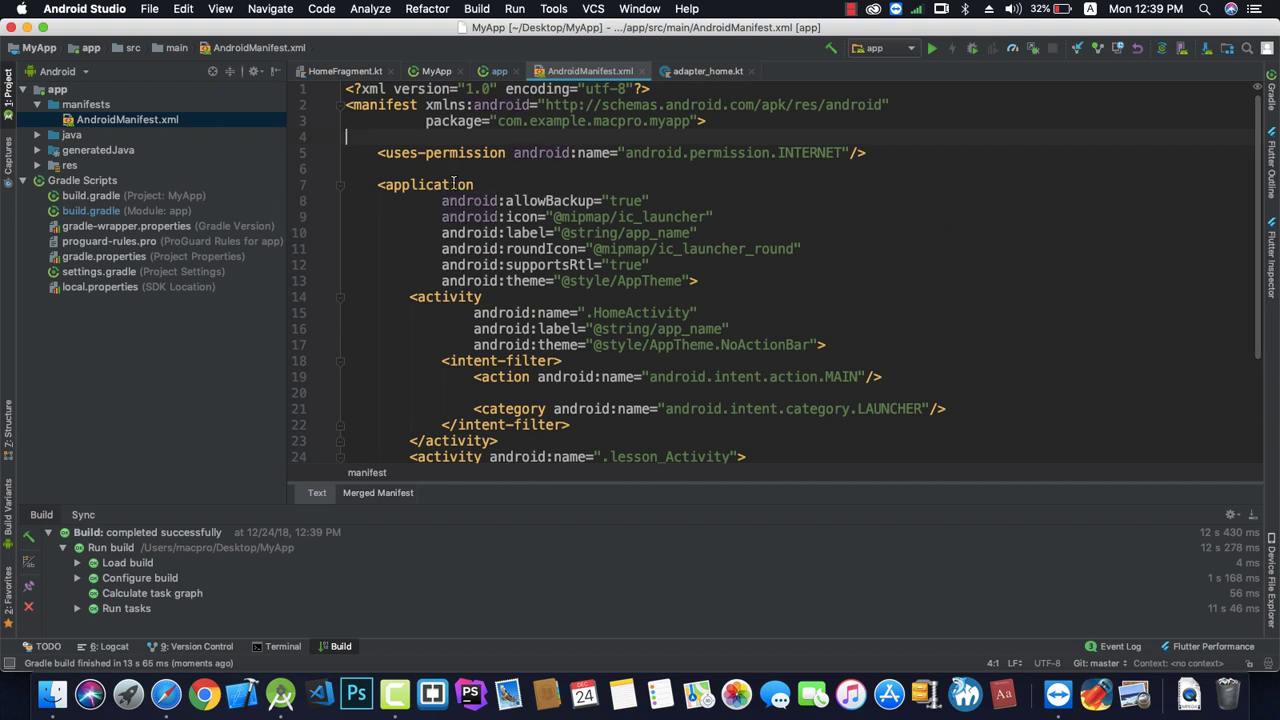
Paste the meta-data element inside the application block and locate the [ADMOB_APP_ID] placeholder.
click(702, 284)
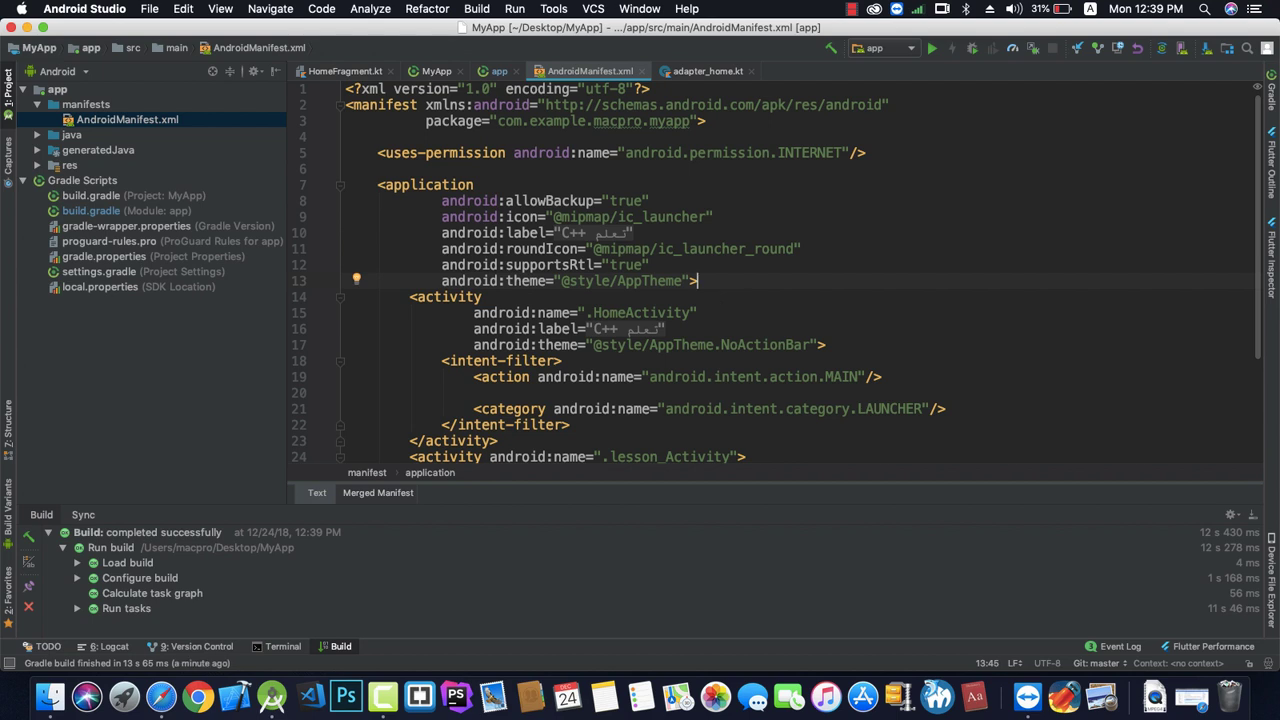
key(Return)
key(ctrl+v)
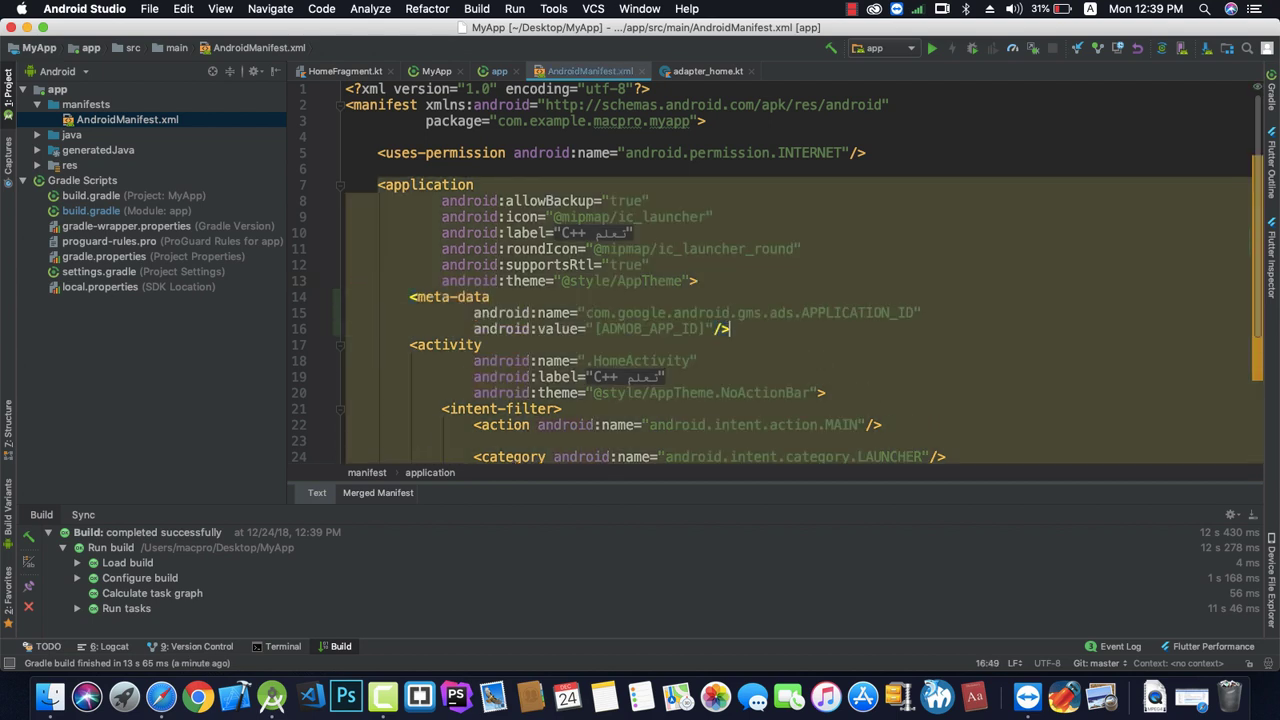
key(Down)
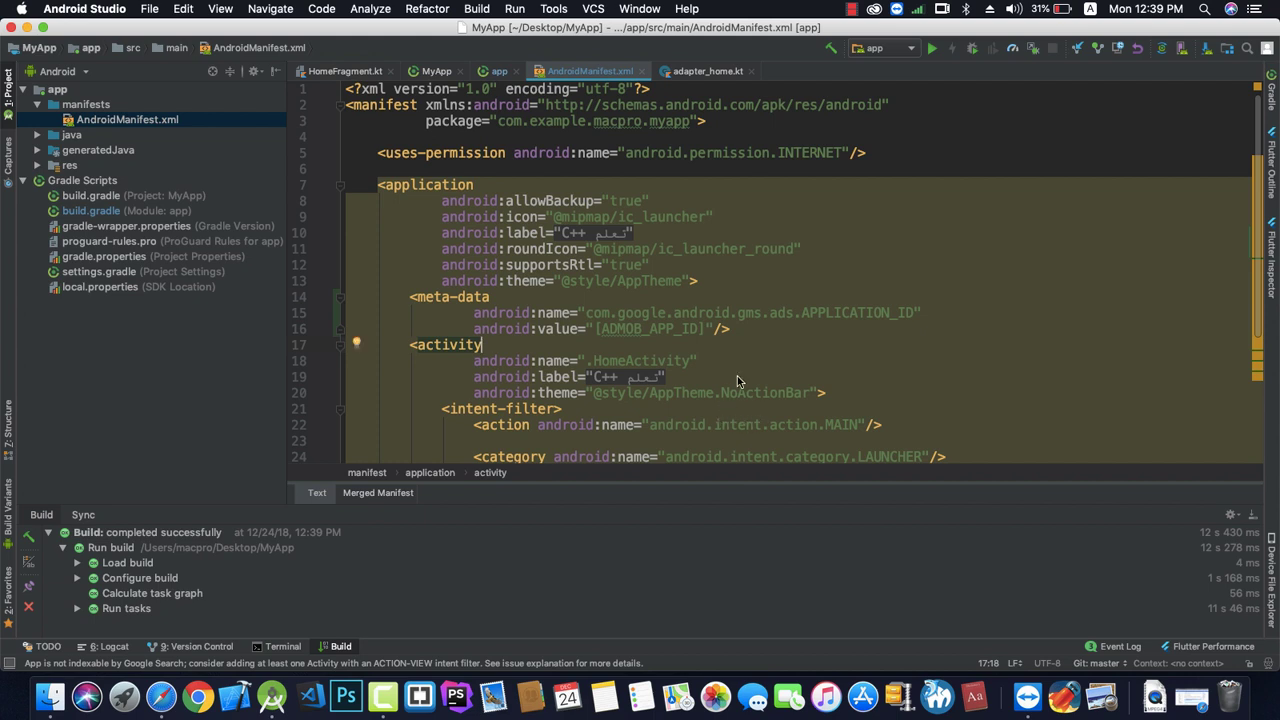
click(651, 332)
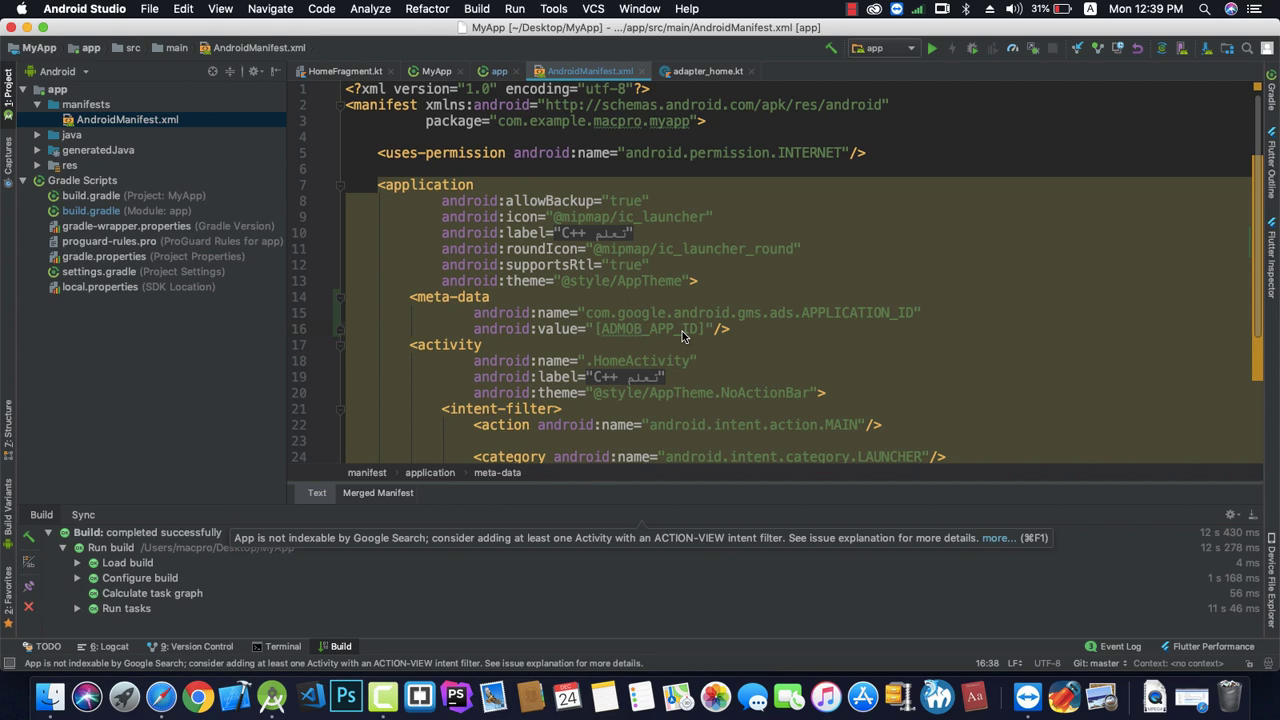
key(super+Tab)
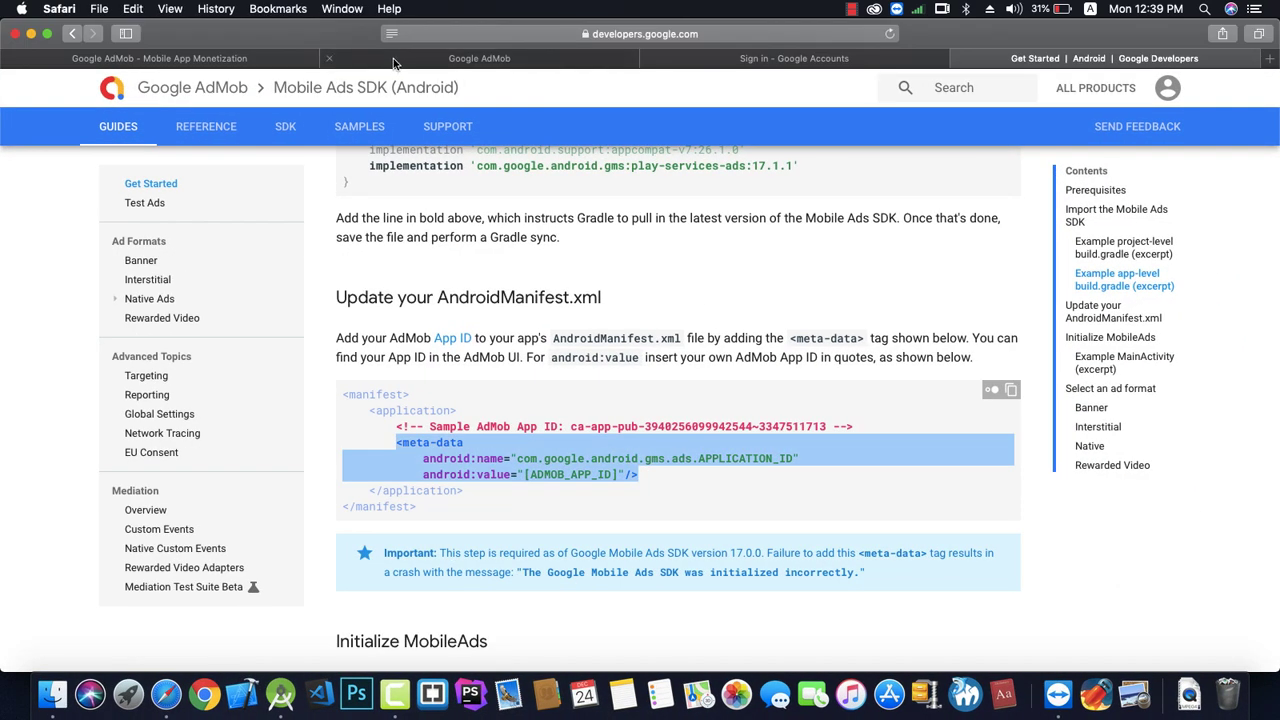
Copy the C++ app's AdMob app ID from the success page and return to Android Studio.
click(393, 58)
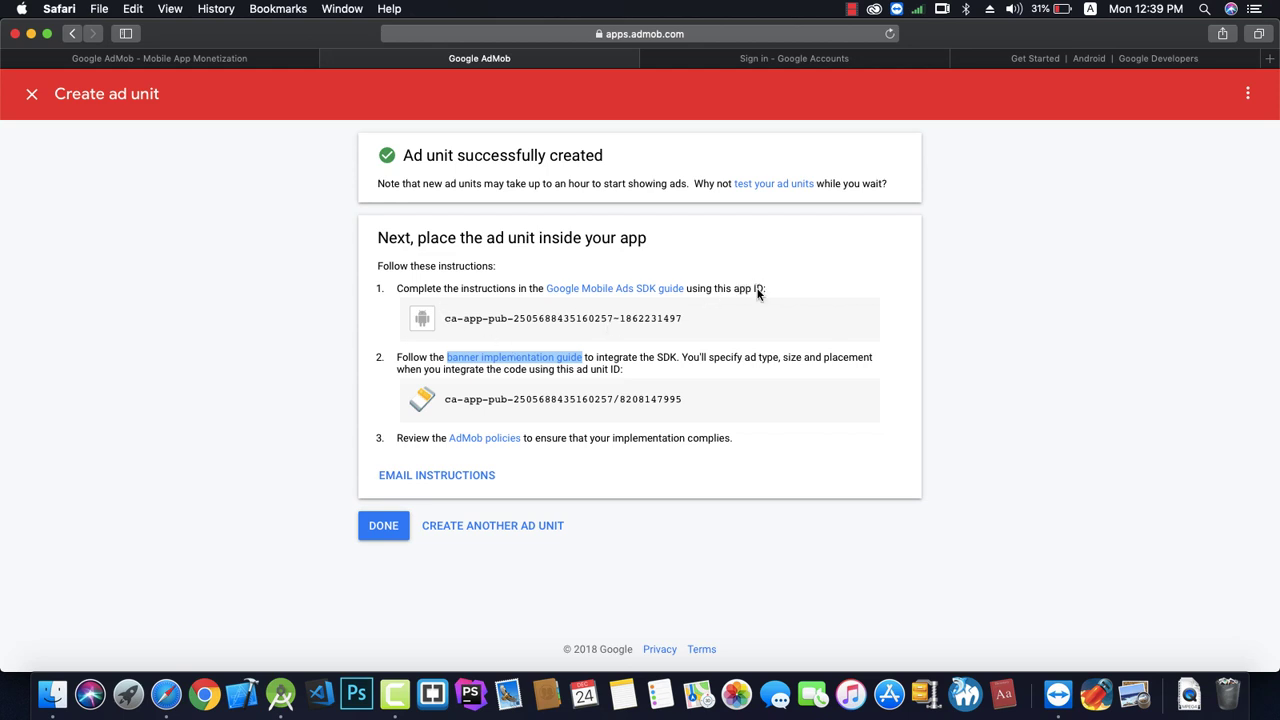
click(697, 316)
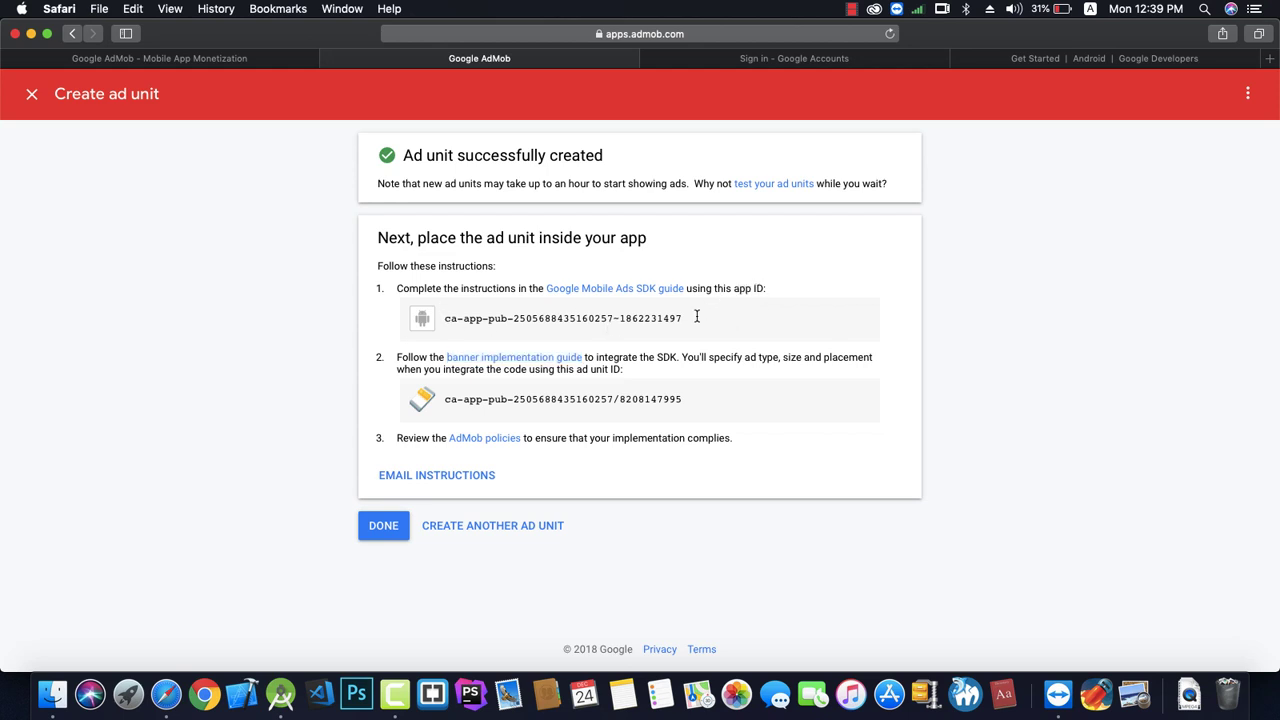
drag(697, 316, 449, 321)
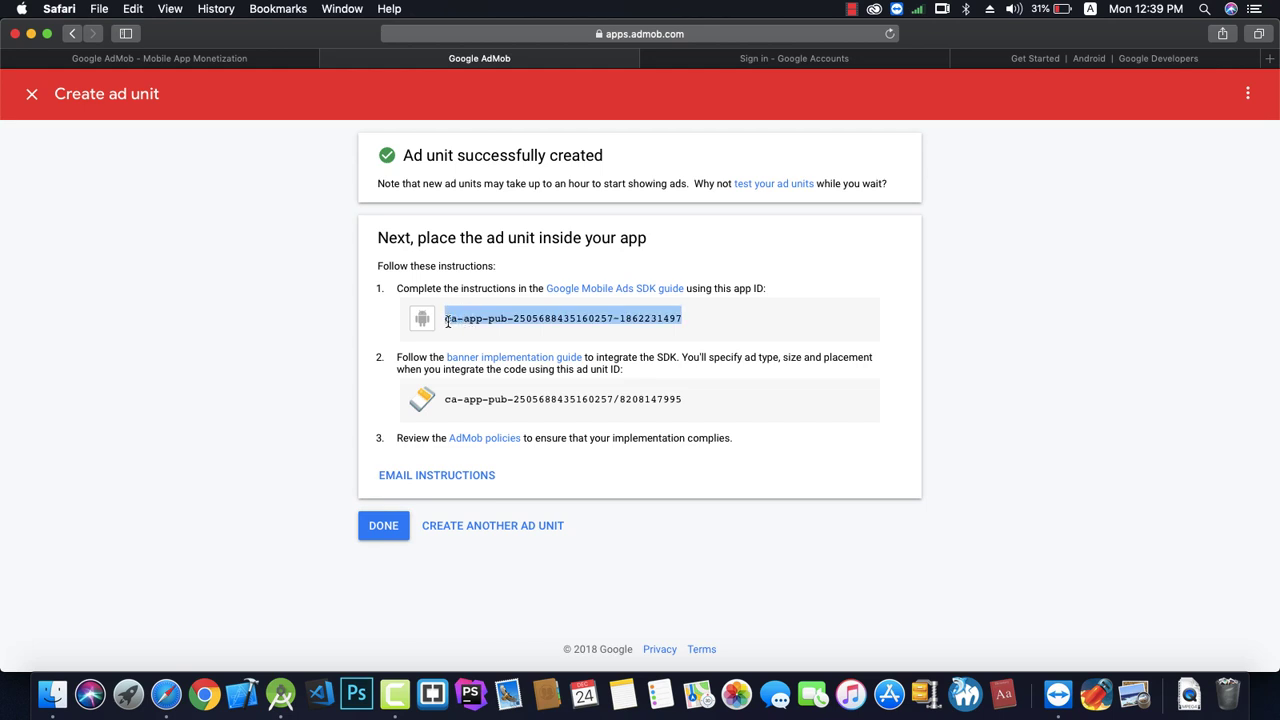
right_click(459, 318)
click(486, 366)
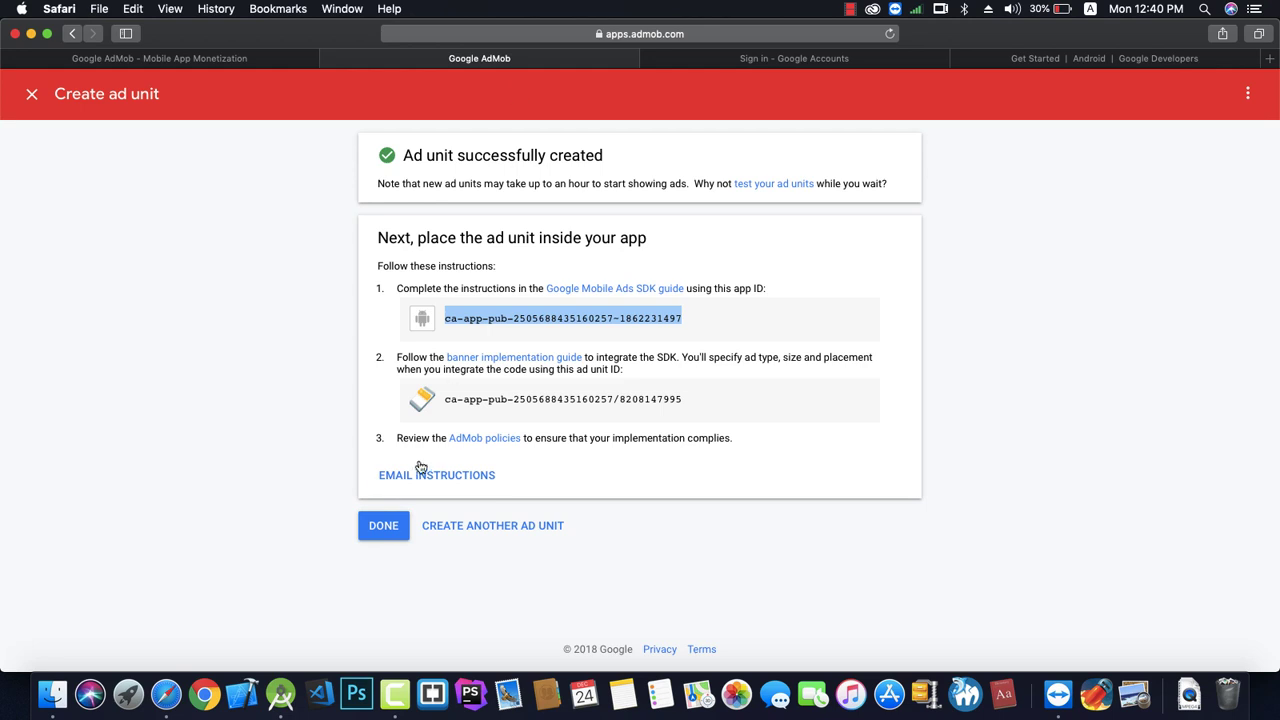
click(281, 693)
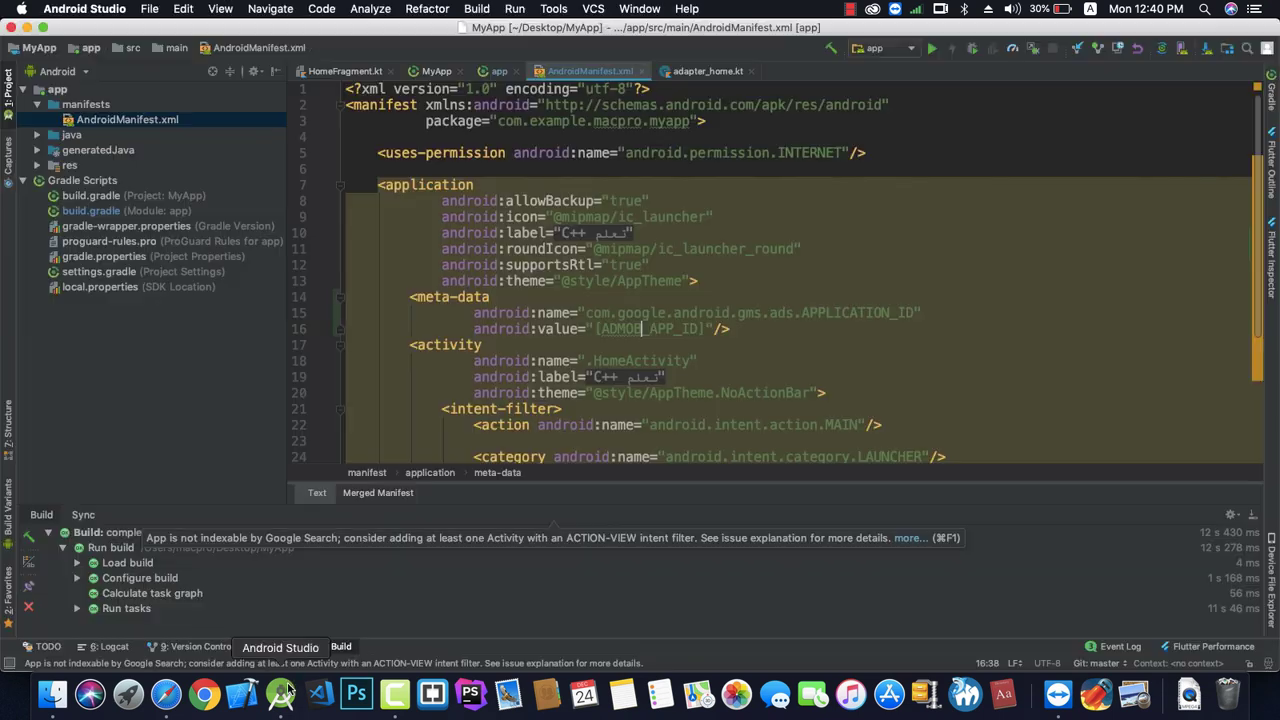
Paste the real AdMob app ID over the [ADMOB_APP_ID] placeholder in AndroidManifest.xml's APPLICATION_ID meta-data.
click(700, 346)
drag(705, 328, 605, 338)
right_click(605, 337)
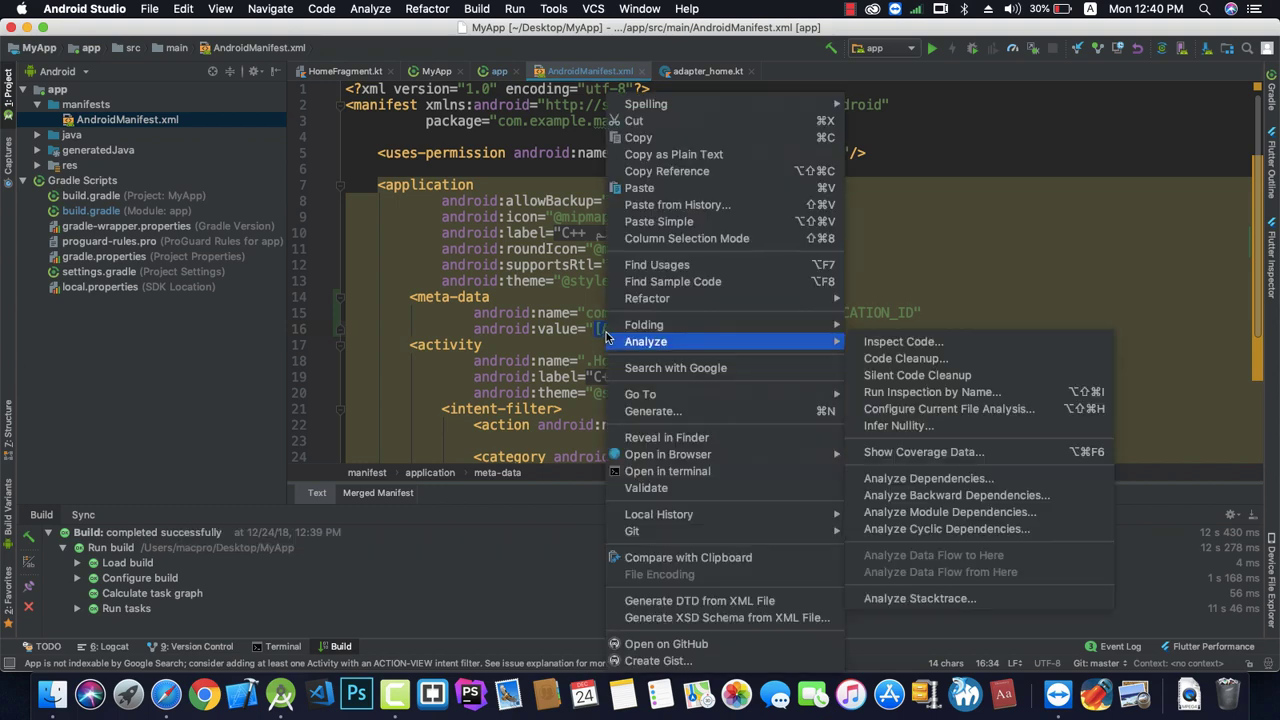
click(641, 190)
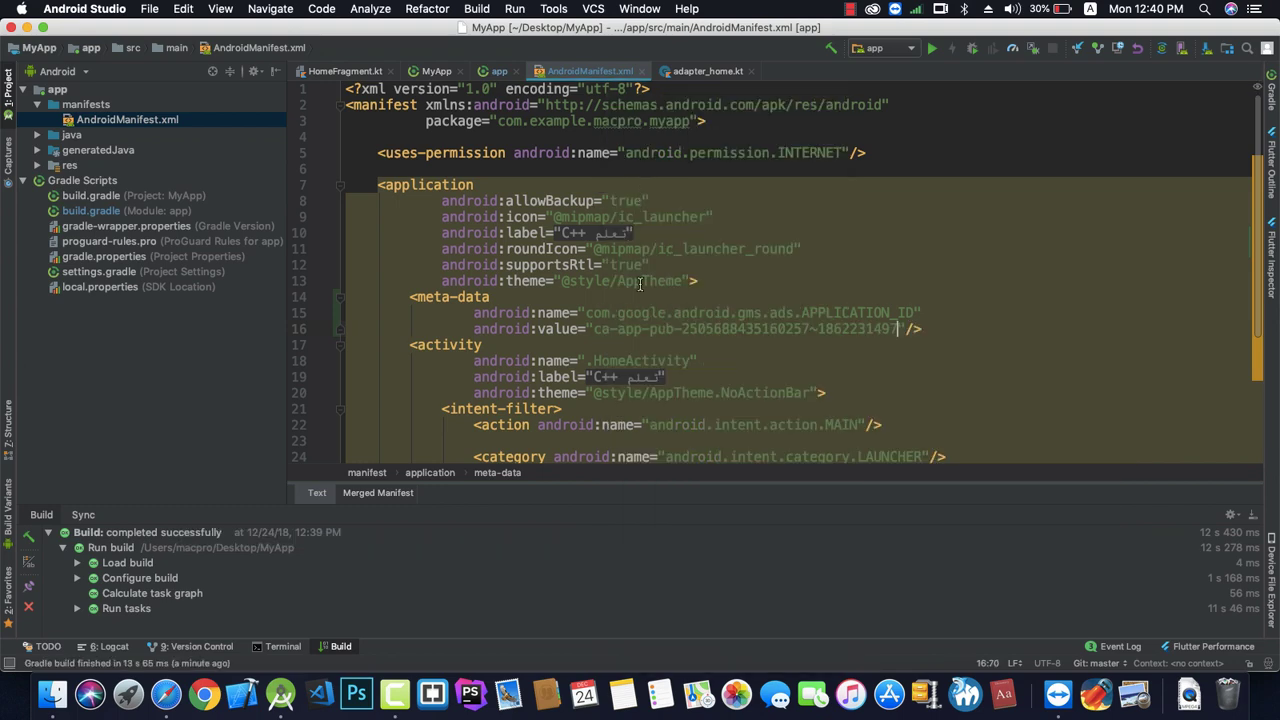
click(624, 331)
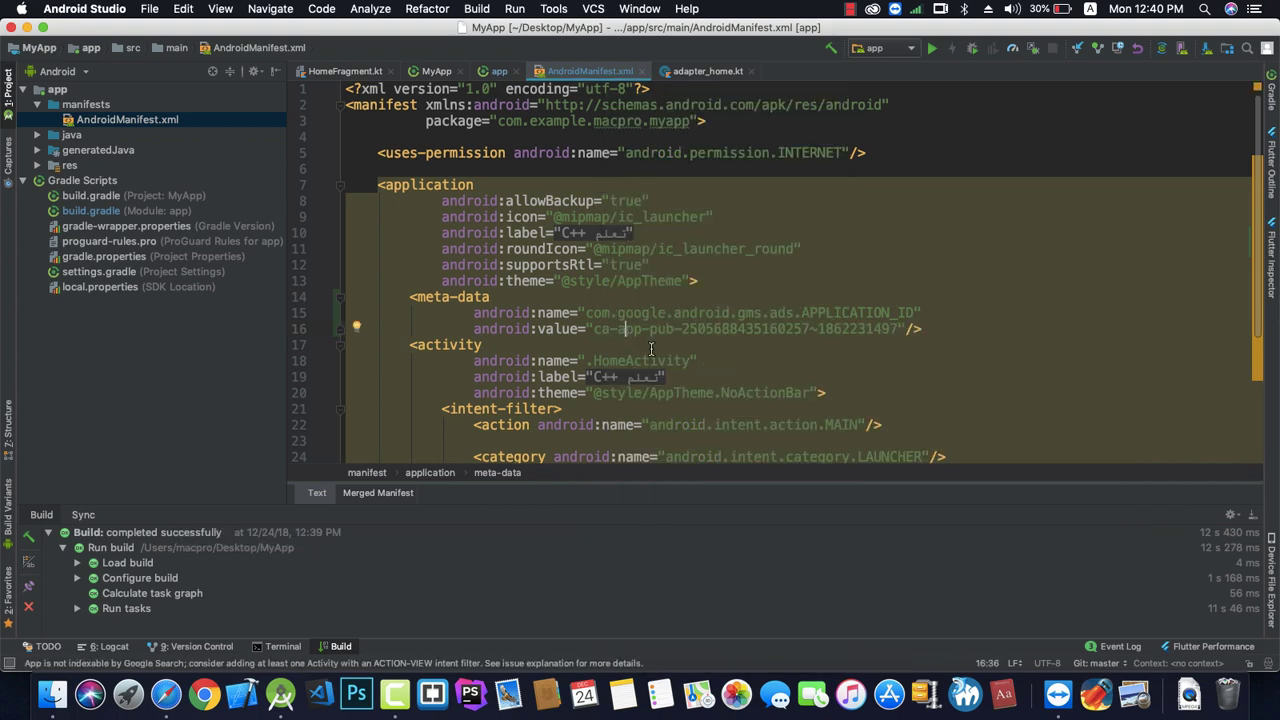
click(163, 706)
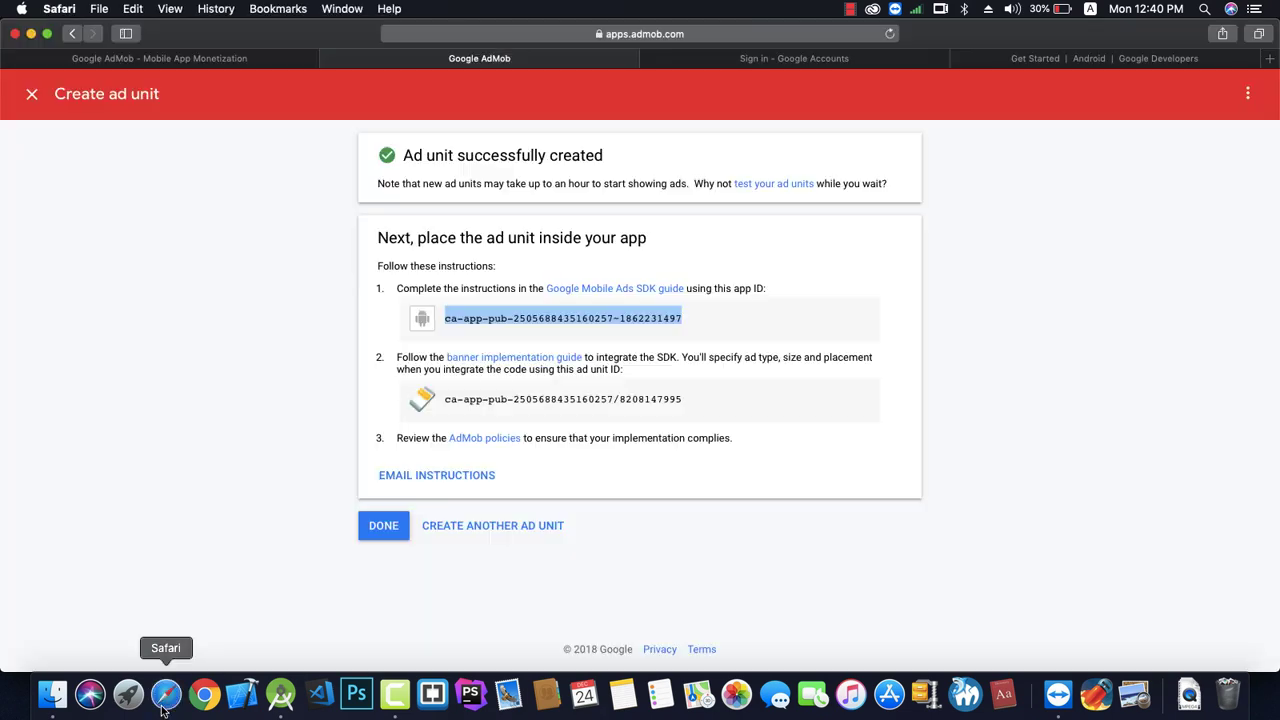
Open the Implement a Banner guide from the Mobile Ads SDK Get Started page.
click(1043, 58)
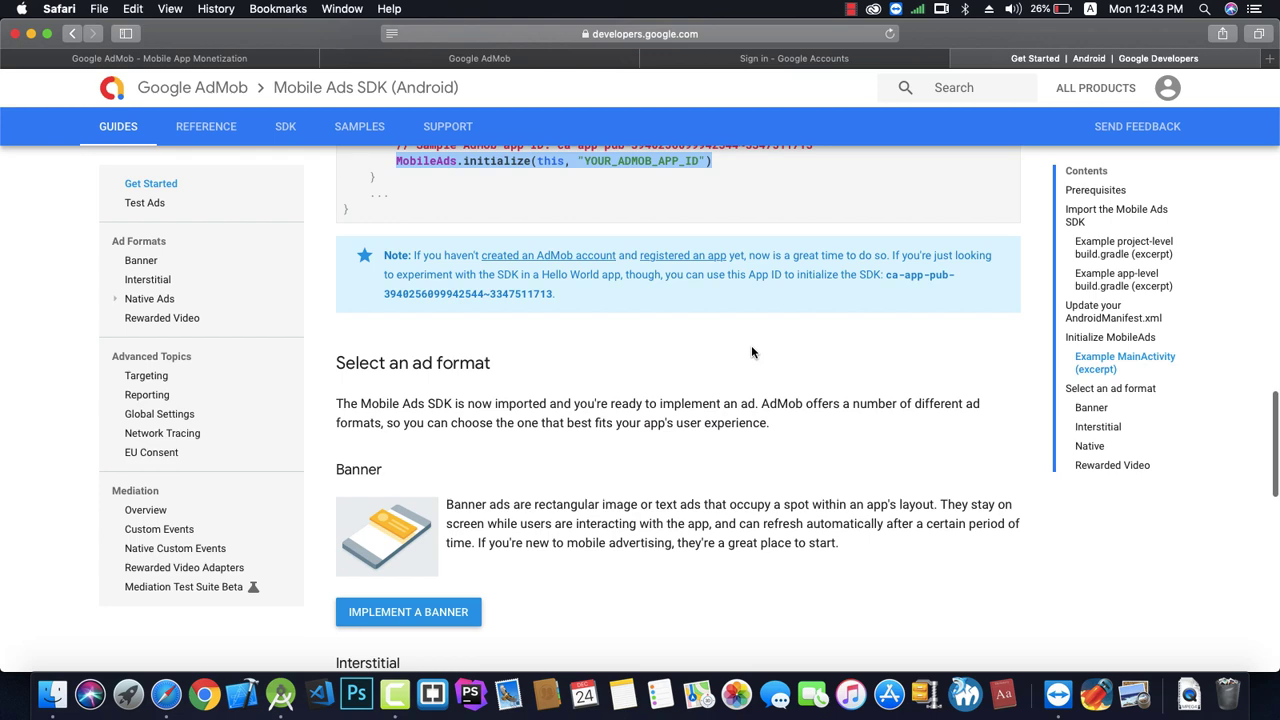
scroll(580, 497, down, 2)
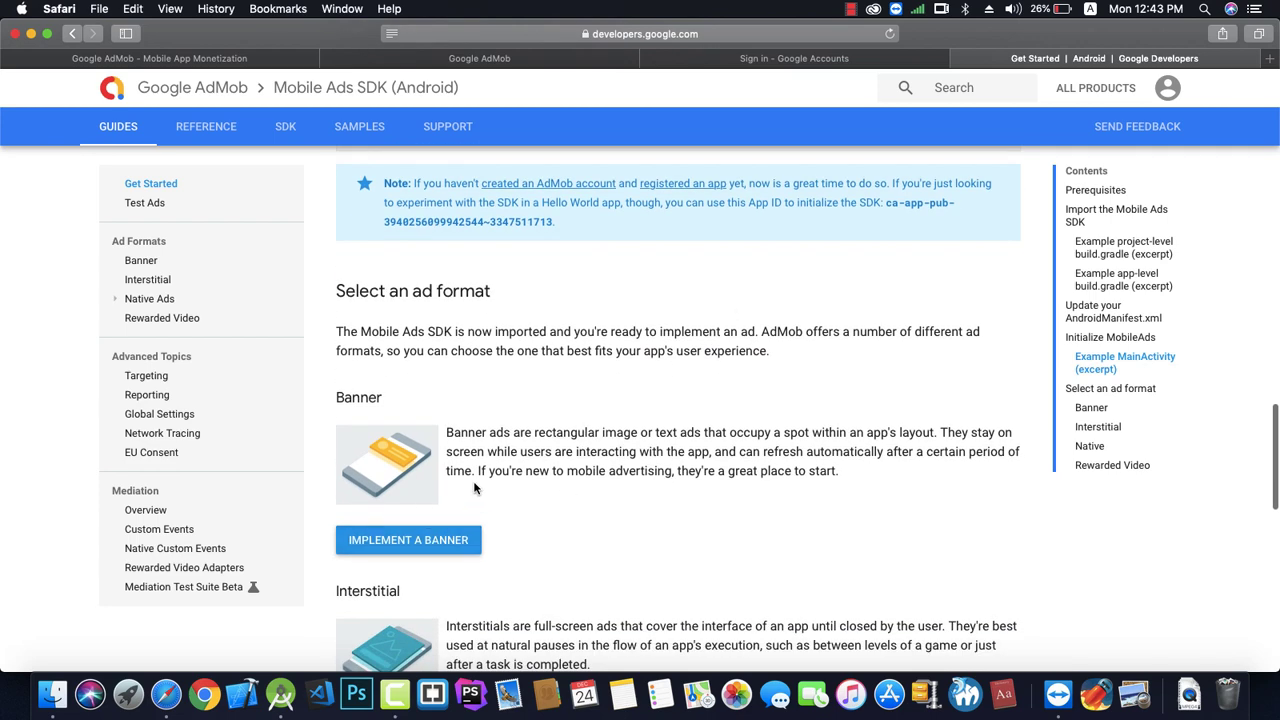
click(424, 545)
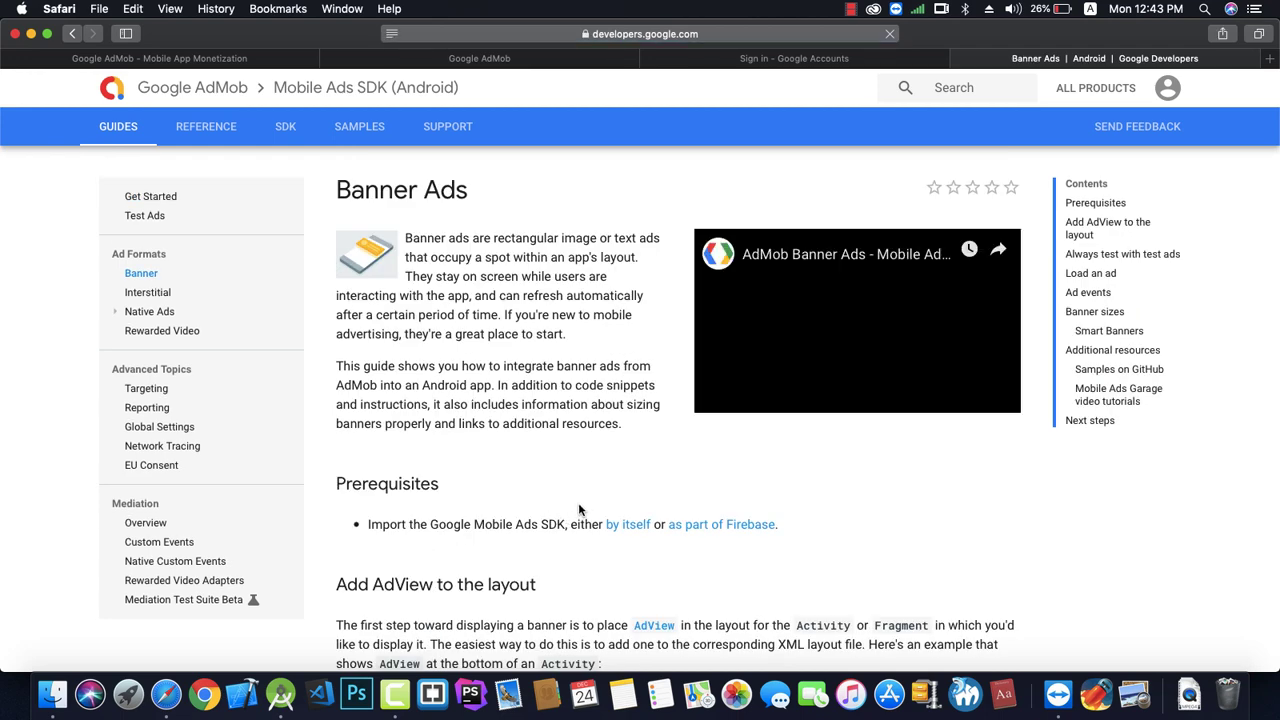
Copy the sample AdView XML block from the guide's main_activity.xml example.
scroll(578, 508, down, 10)
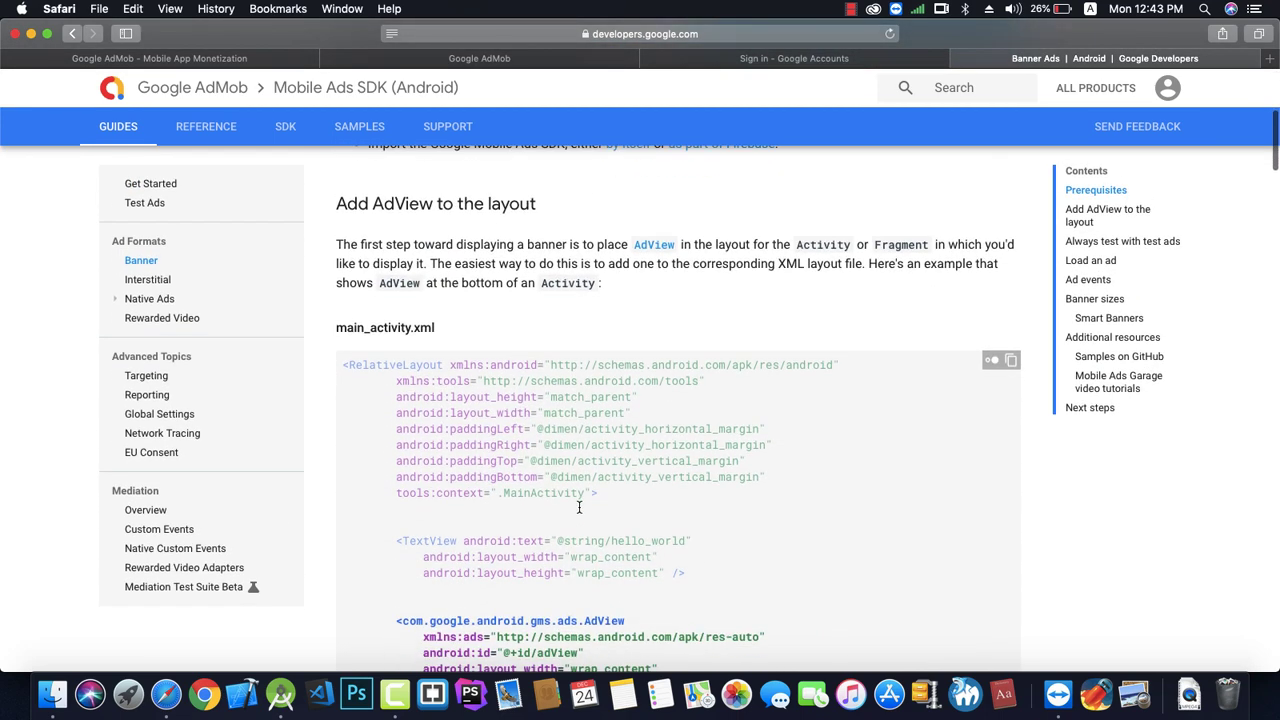
scroll(578, 505, down, 1)
scroll(461, 503, down, 3)
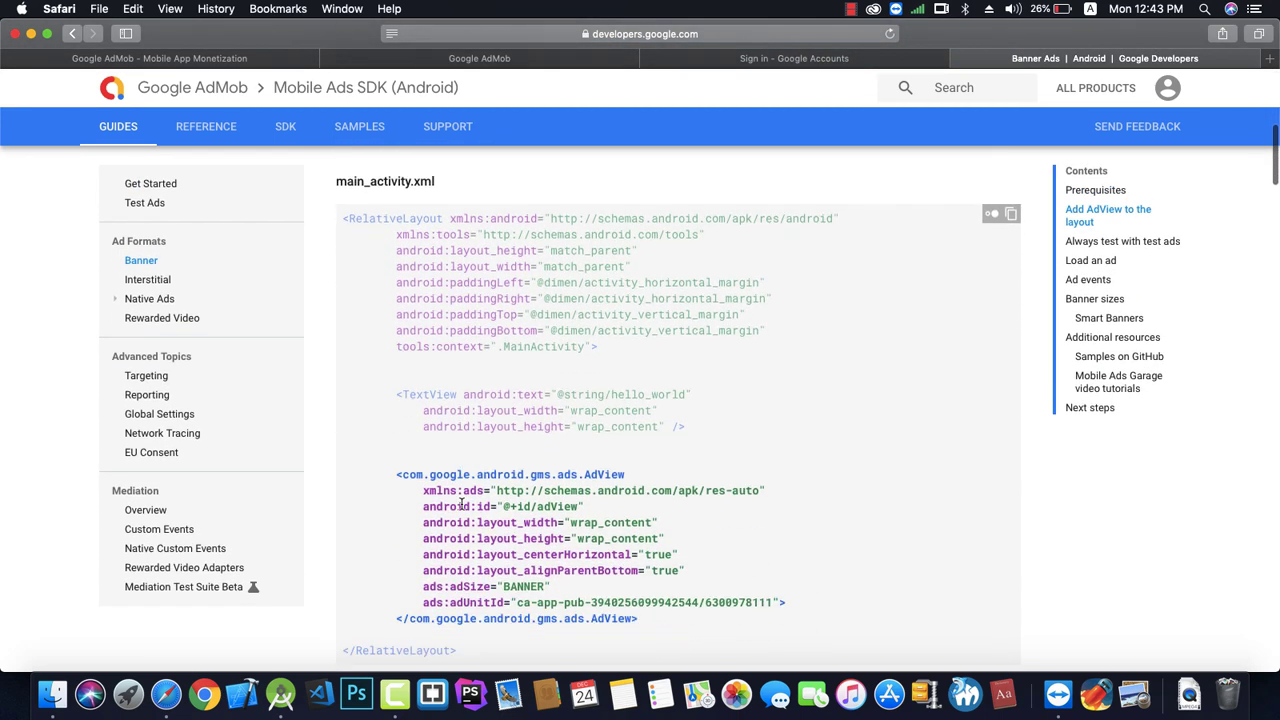
drag(390, 471, 637, 621)
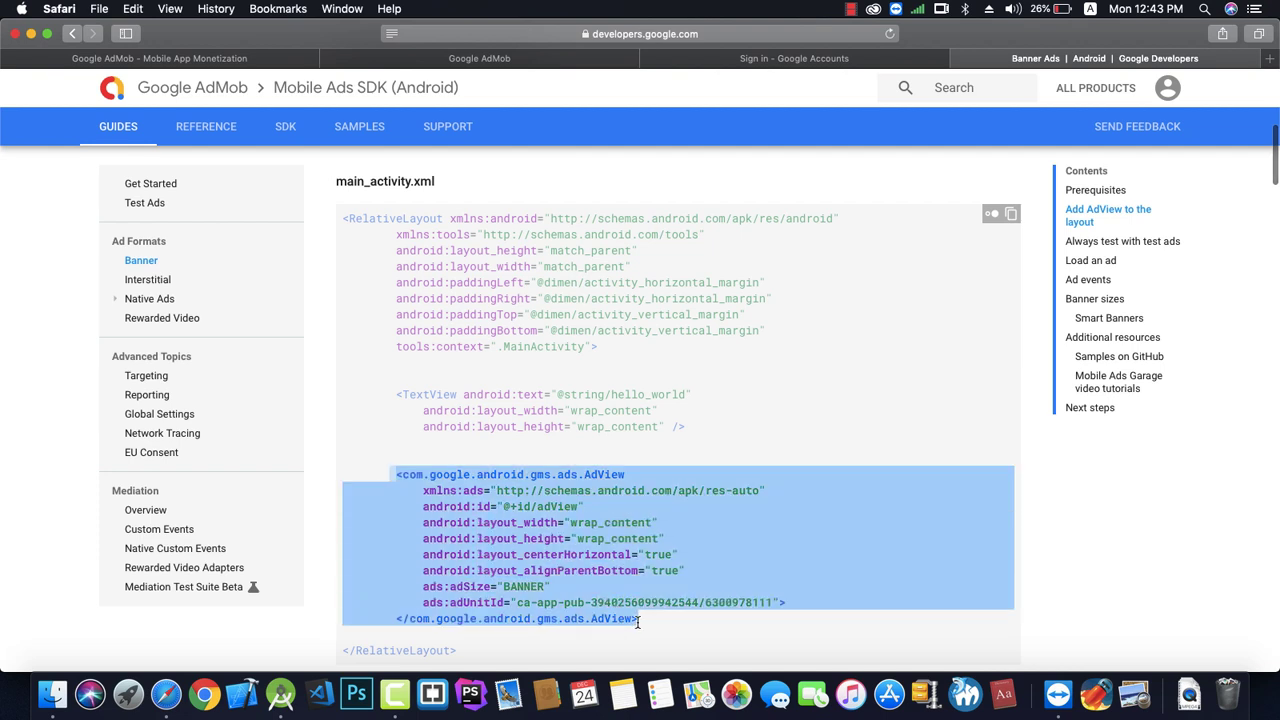
right_click(568, 572)
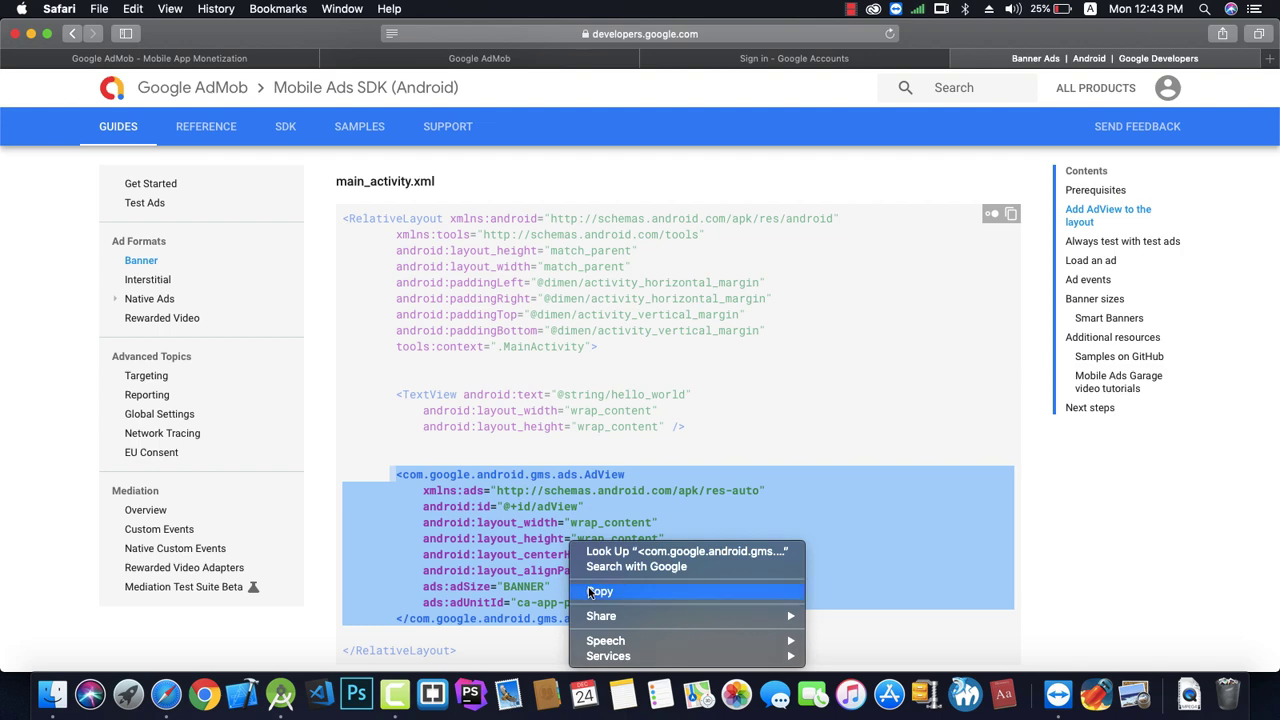
click(590, 591)
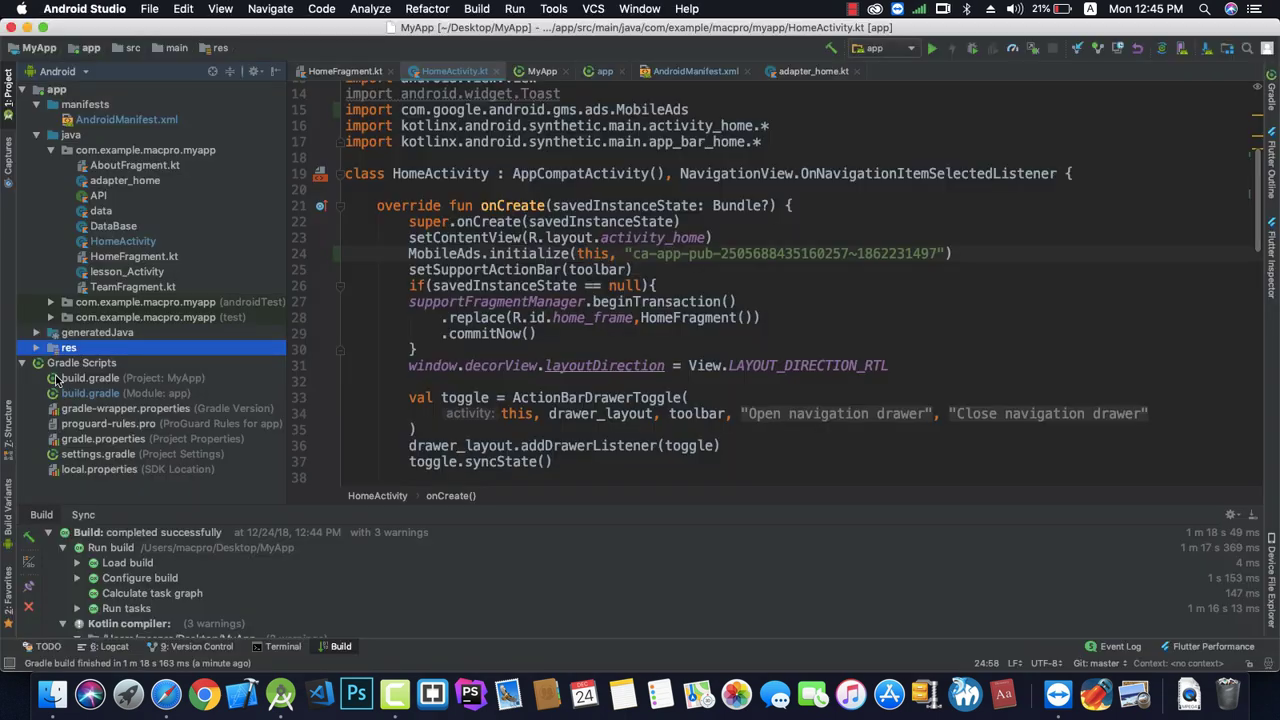
click(37, 348)
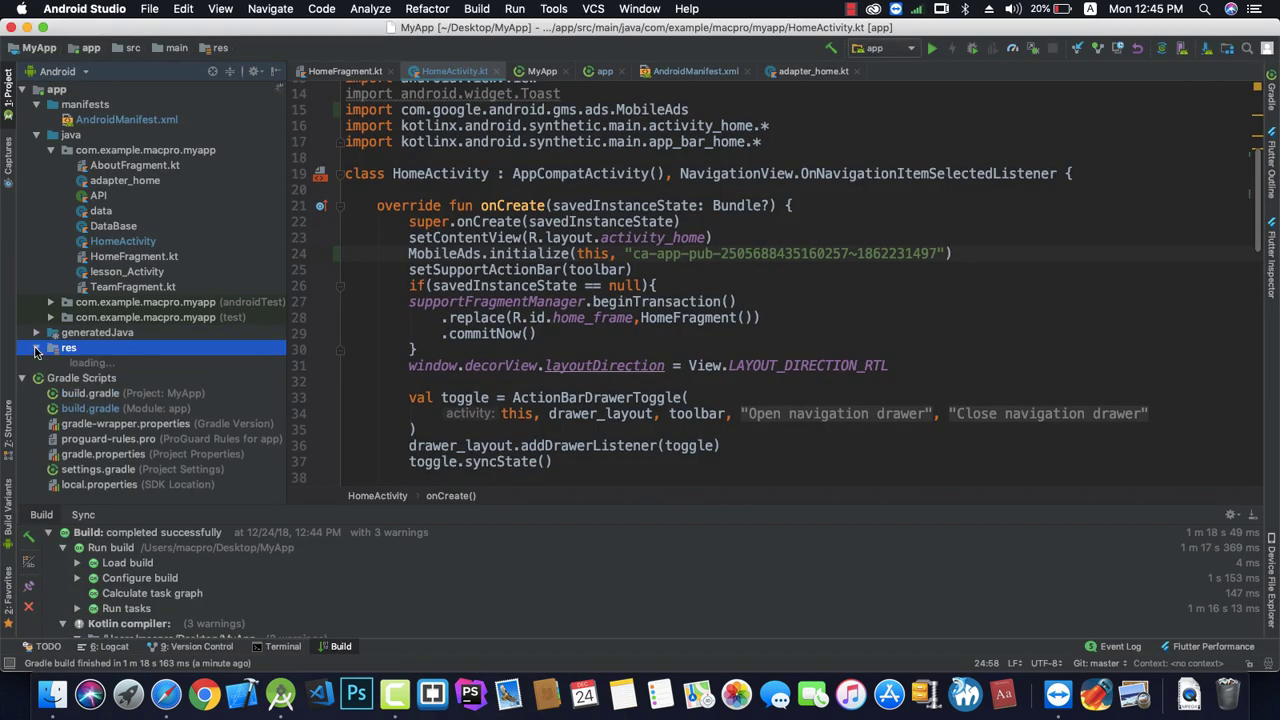
Open the content_home.xml layout and select the home_frame element.
click(52, 394)
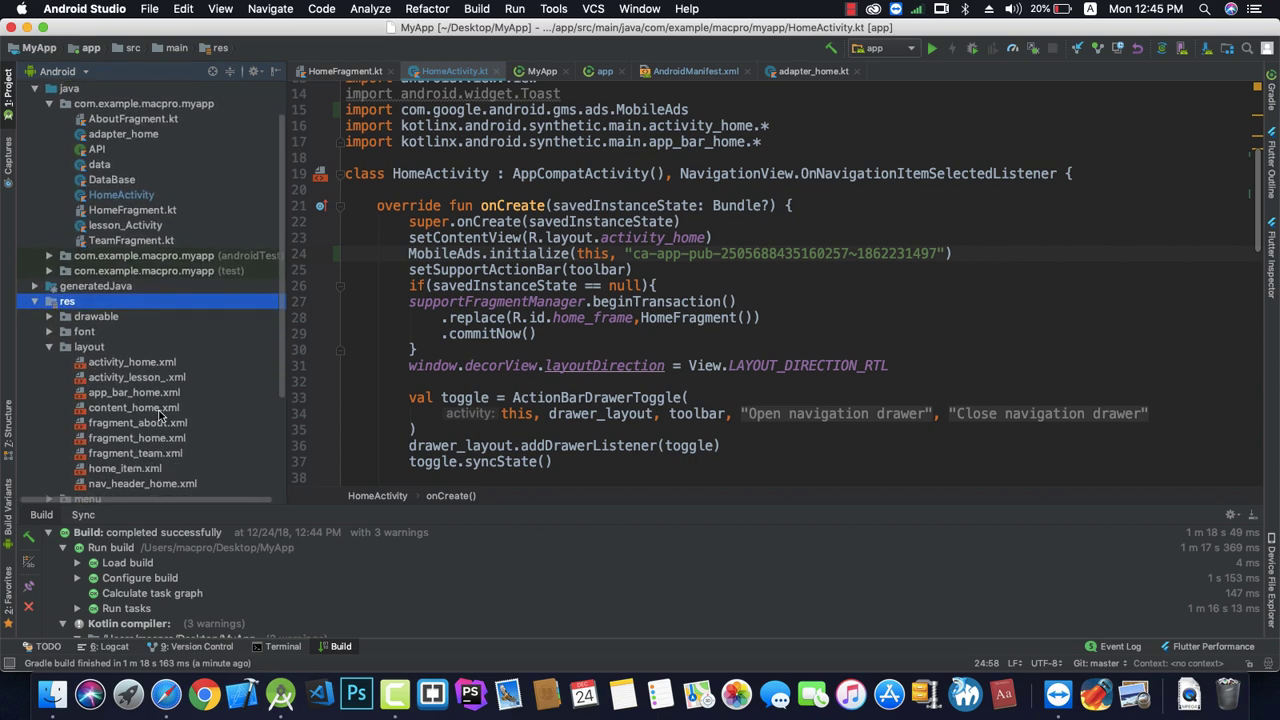
double_click(158, 409)
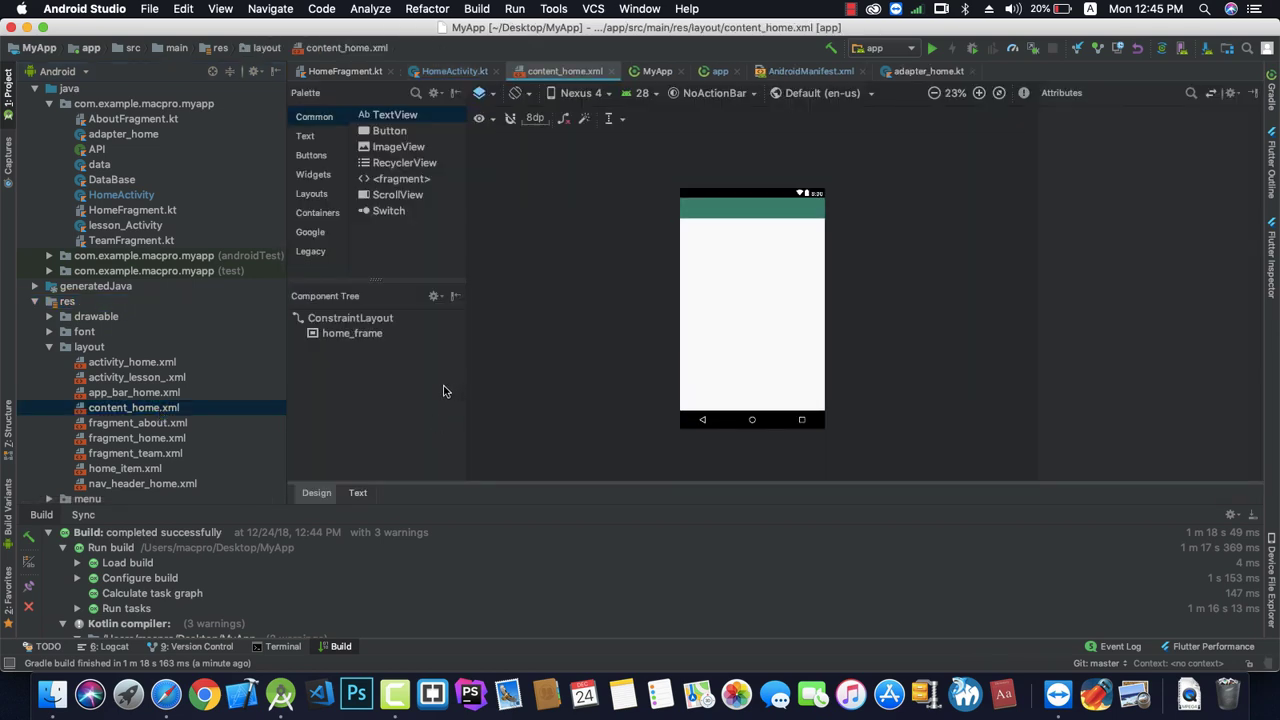
click(360, 335)
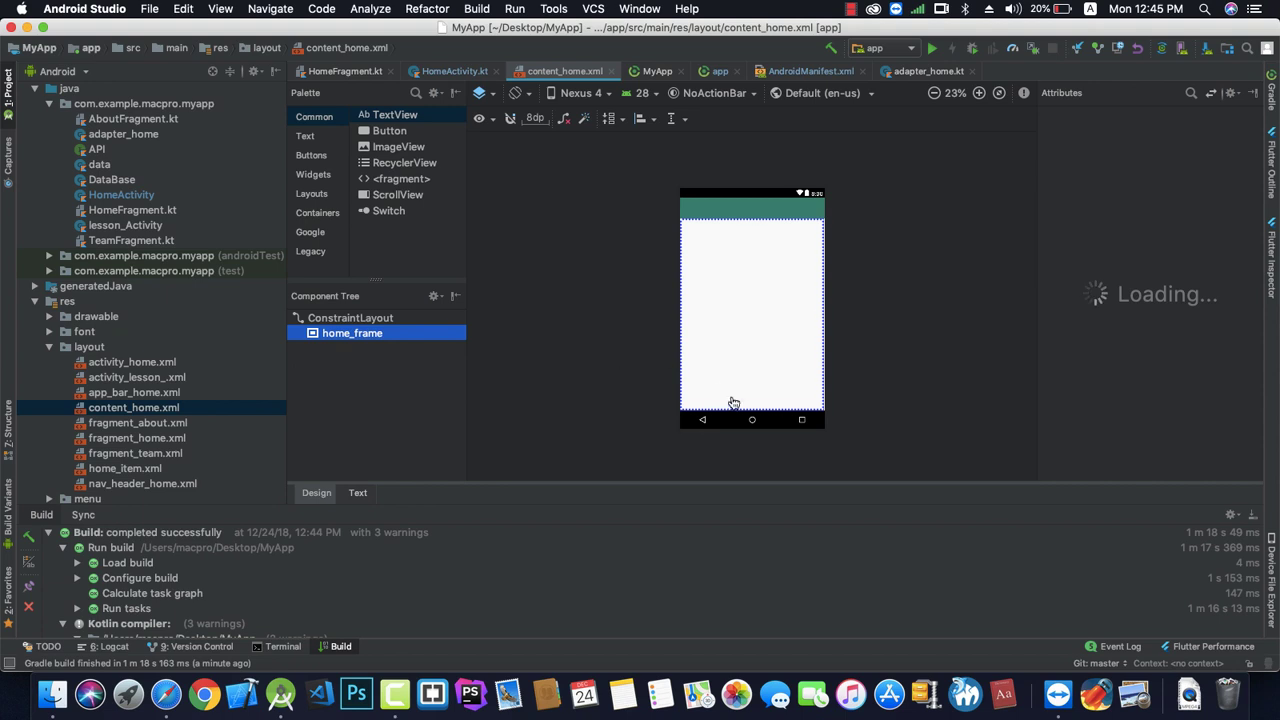
mouse_move(766, 406)
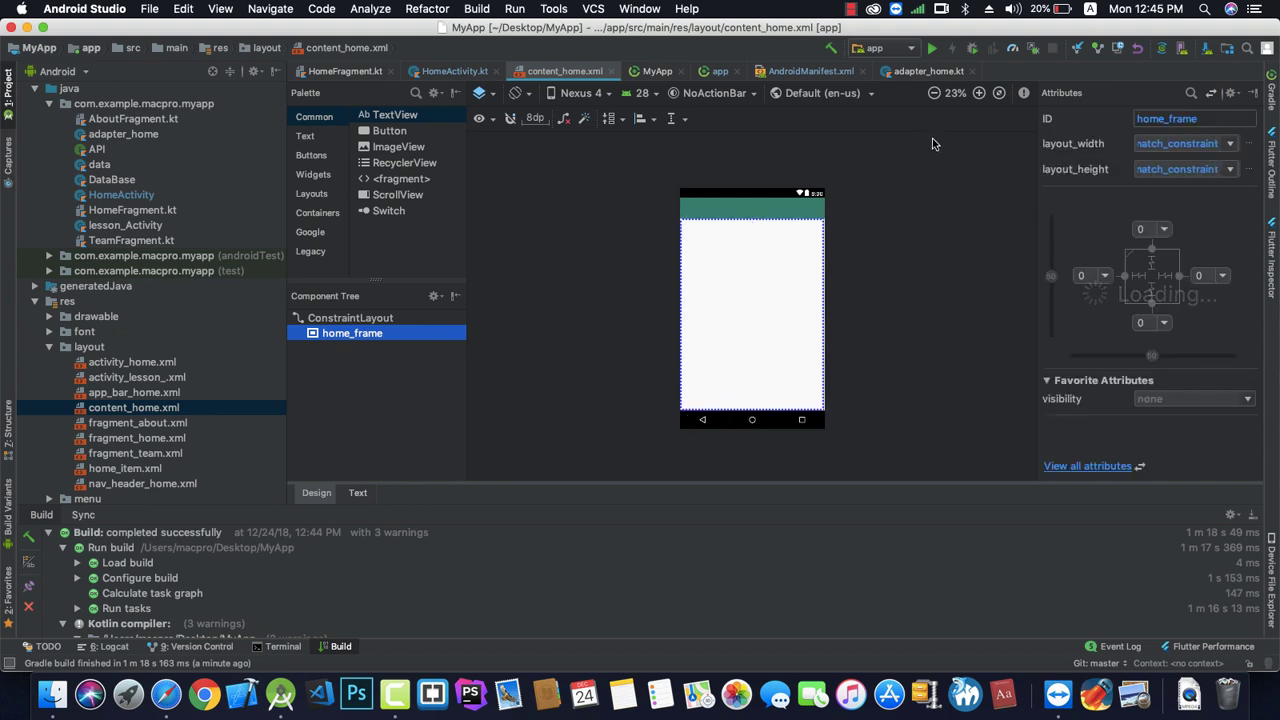
Remove home_frame's bottom constraint and show content_home.xml as XML text.
click(979, 92)
click(979, 93)
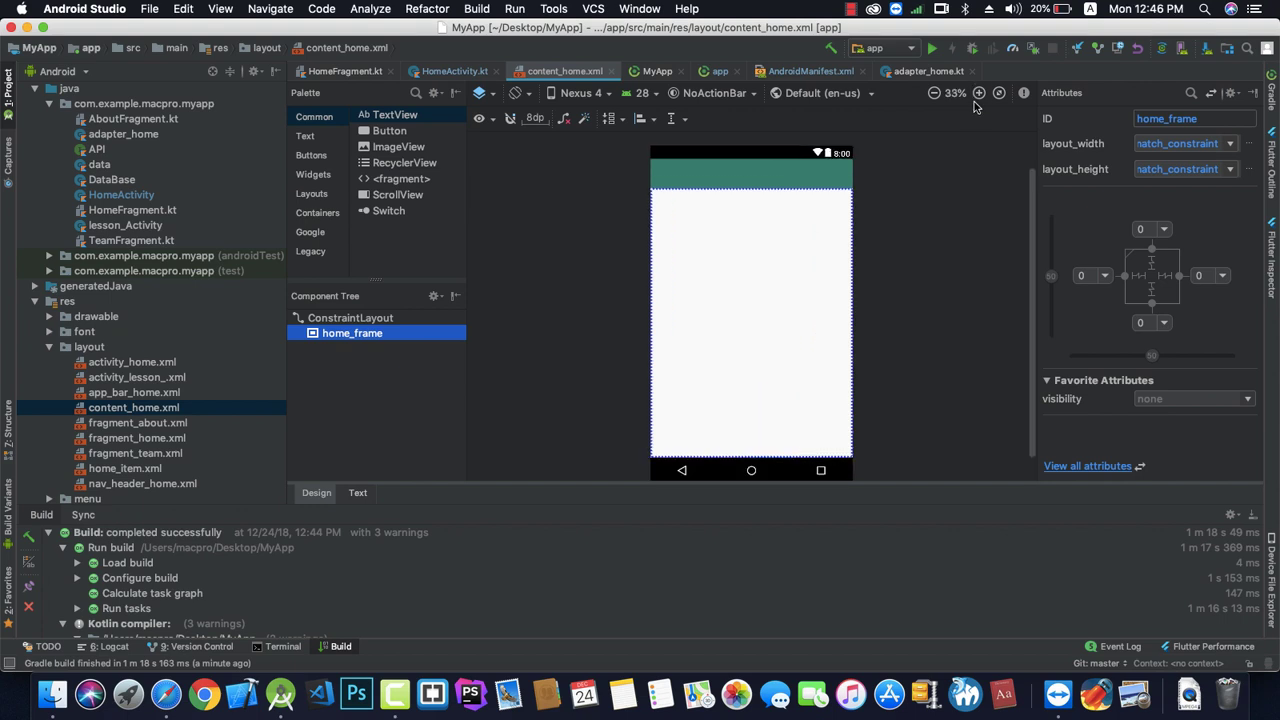
click(1152, 306)
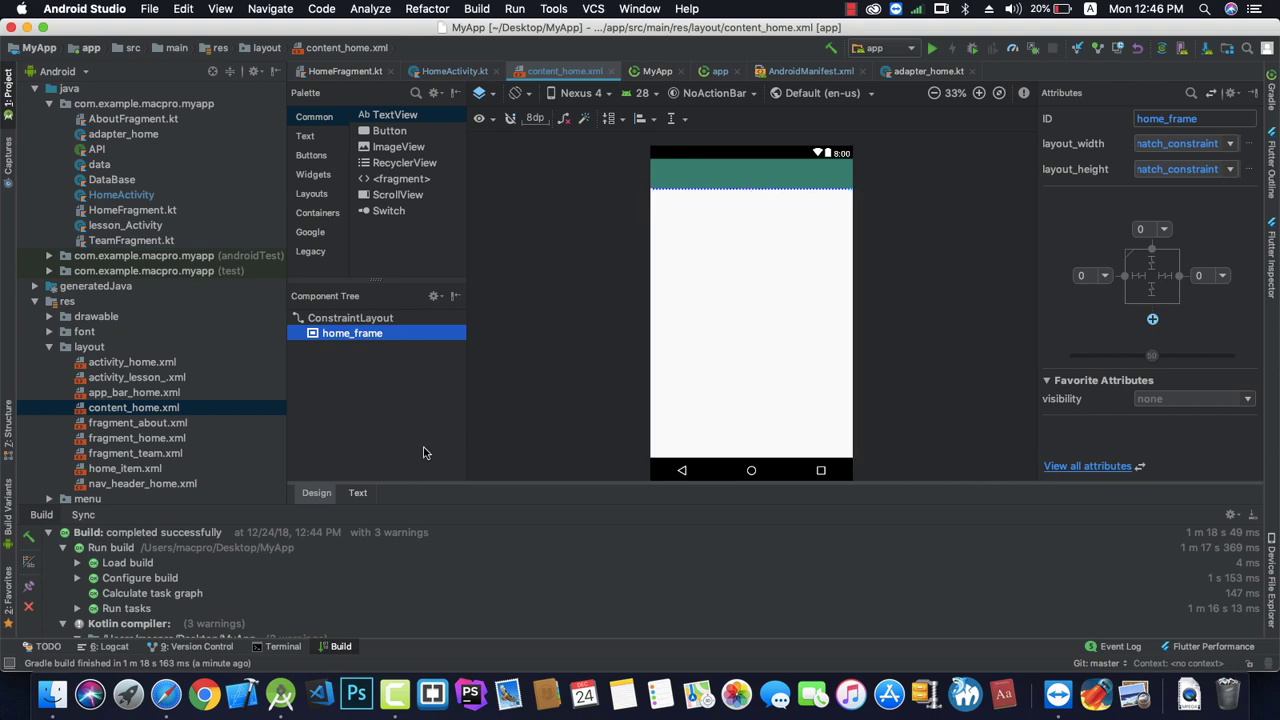
click(357, 493)
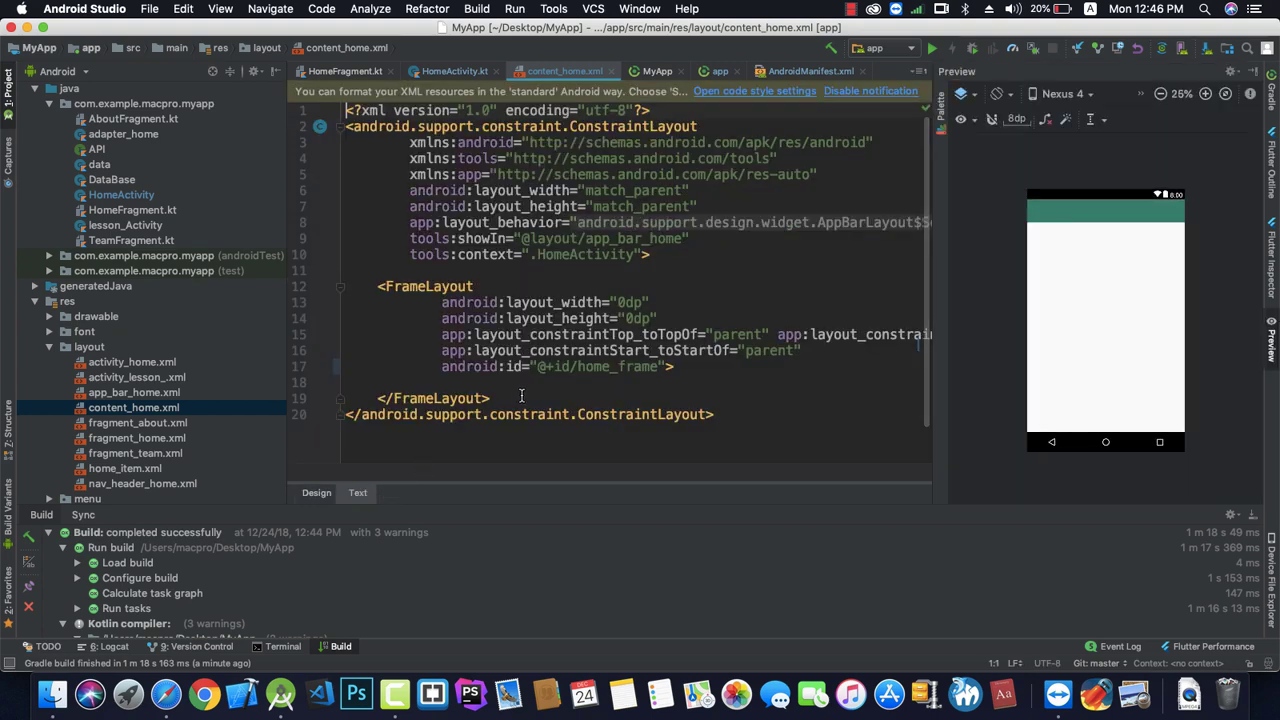
Paste the AdView banner block on its own line after the closing FrameLayout tag.
click(516, 400)
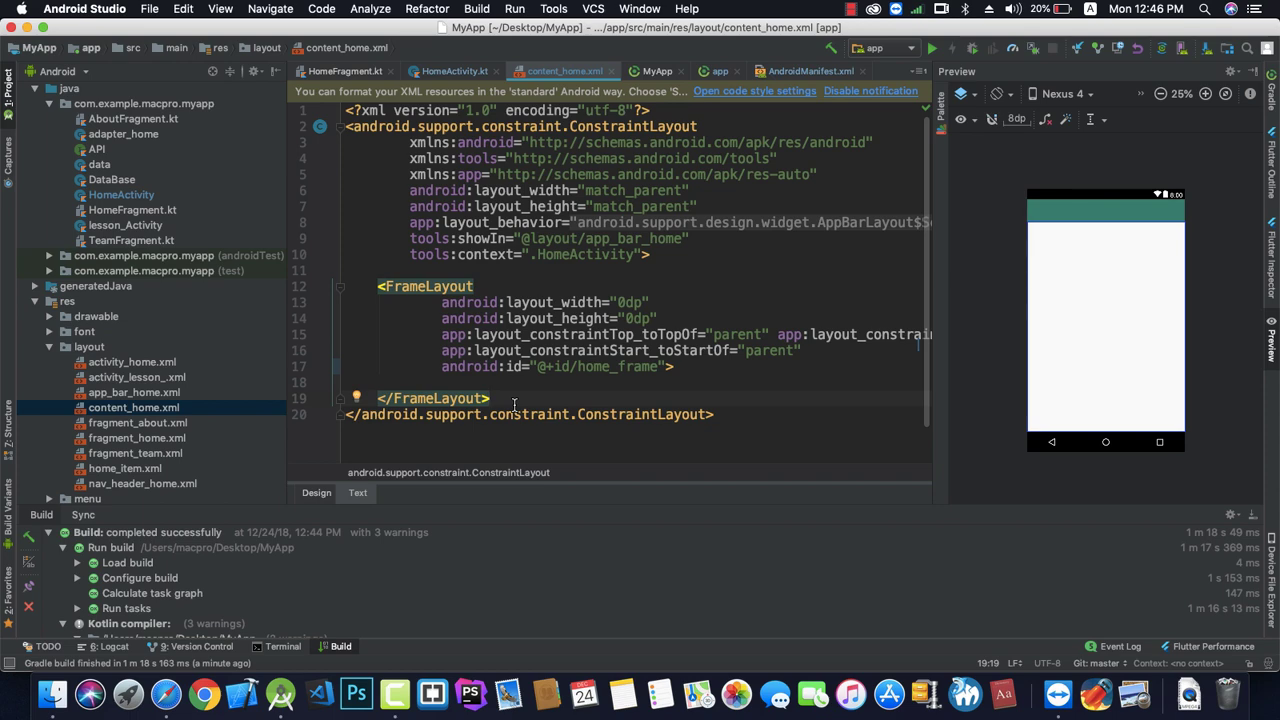
key(Return)
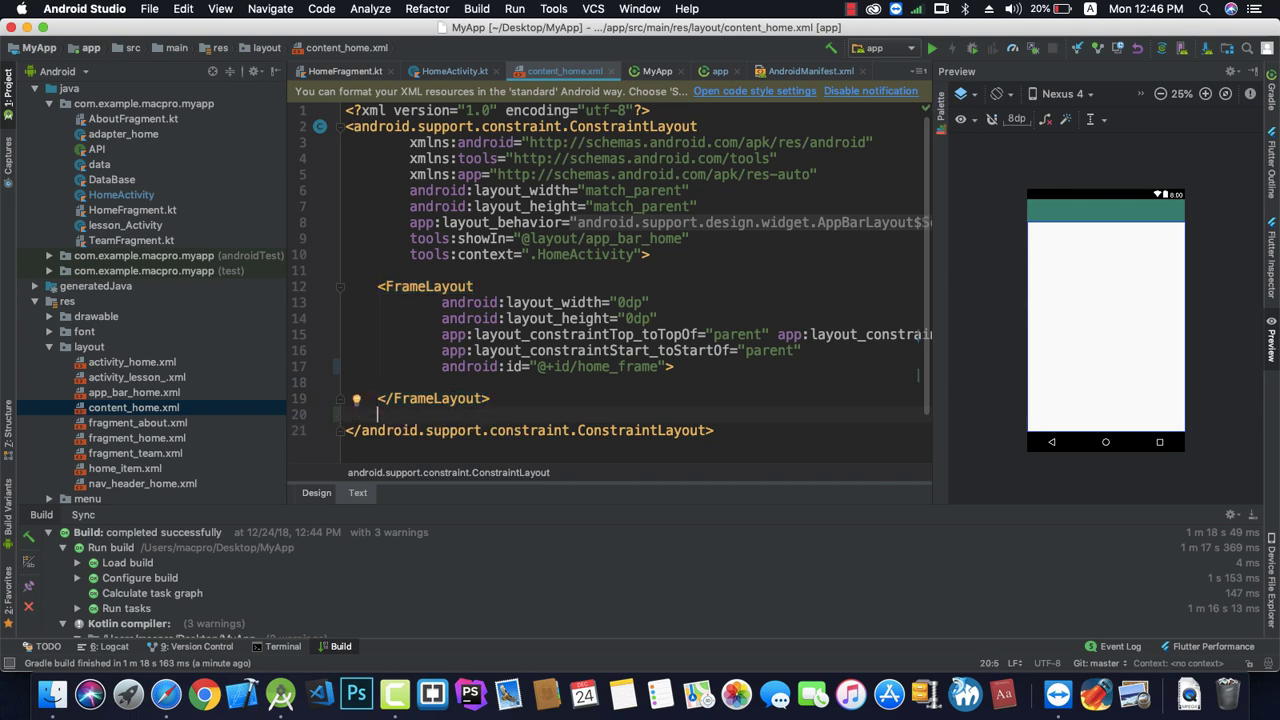
right_click(514, 398)
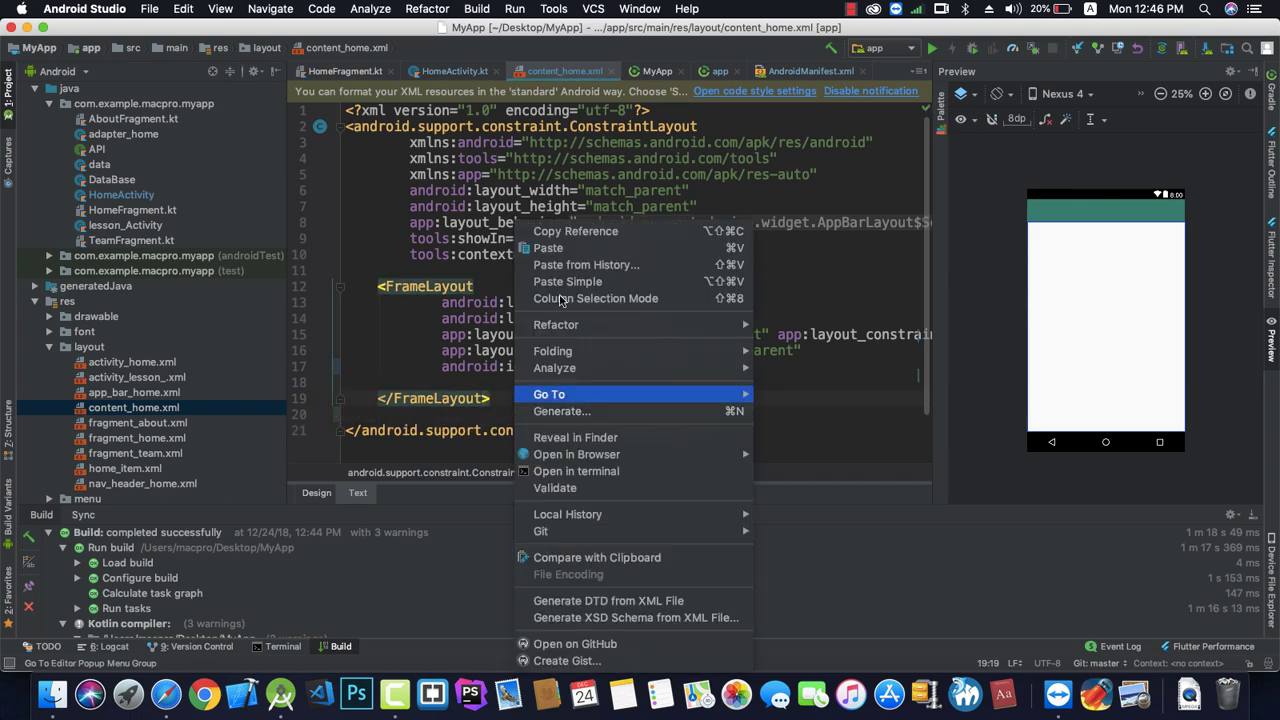
click(548, 247)
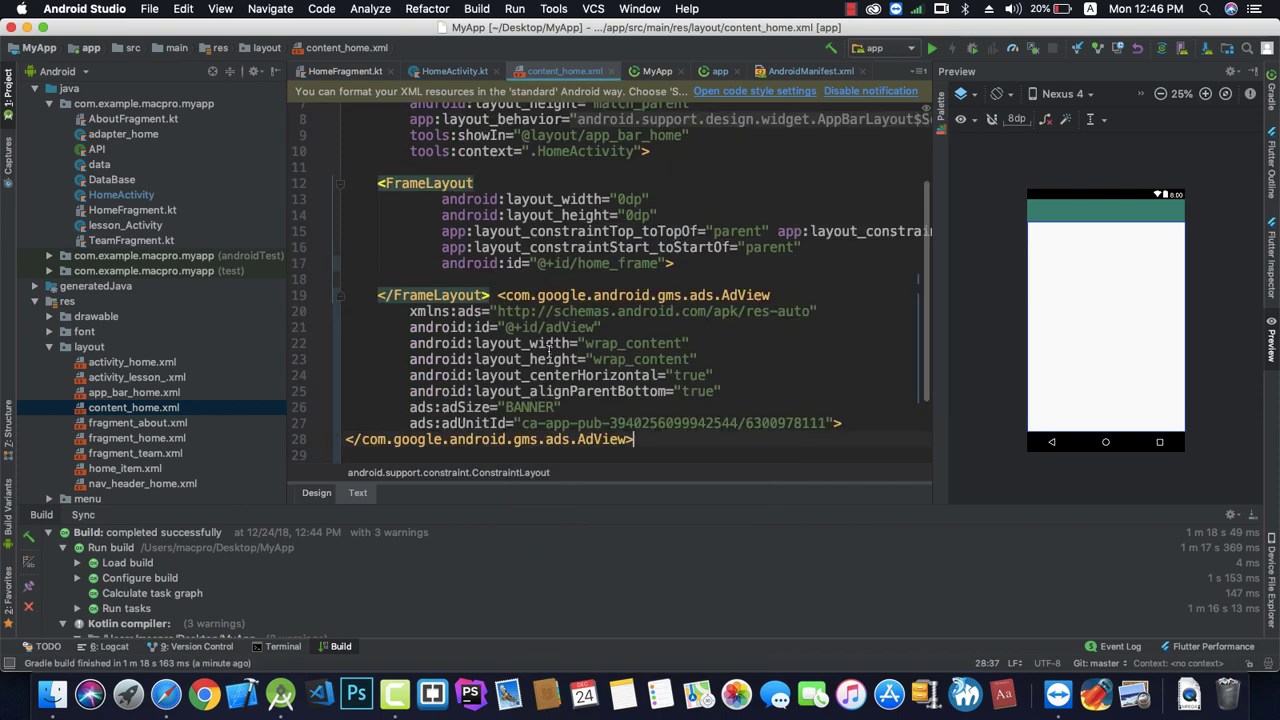
click(498, 295)
key(Return)
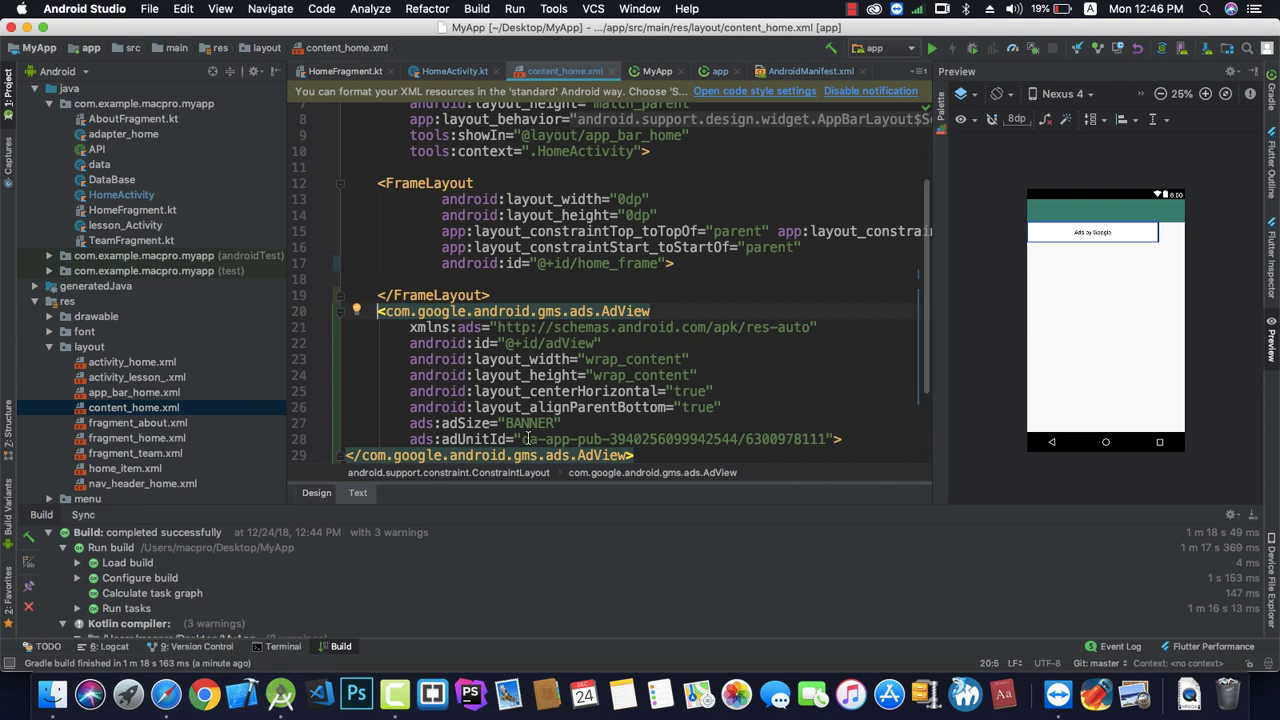
Select the sample adUnitId value, then go back to AdMob's ad unit created page.
drag(522, 438, 826, 438)
click(168, 694)
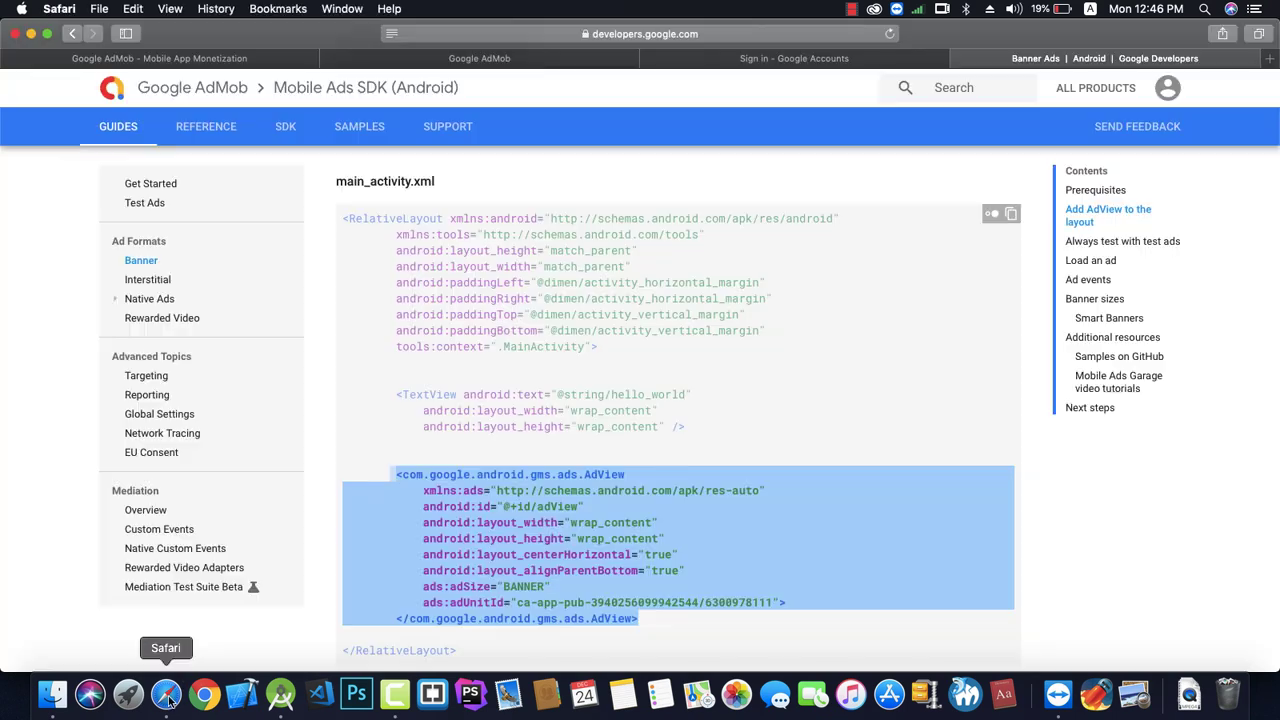
click(453, 62)
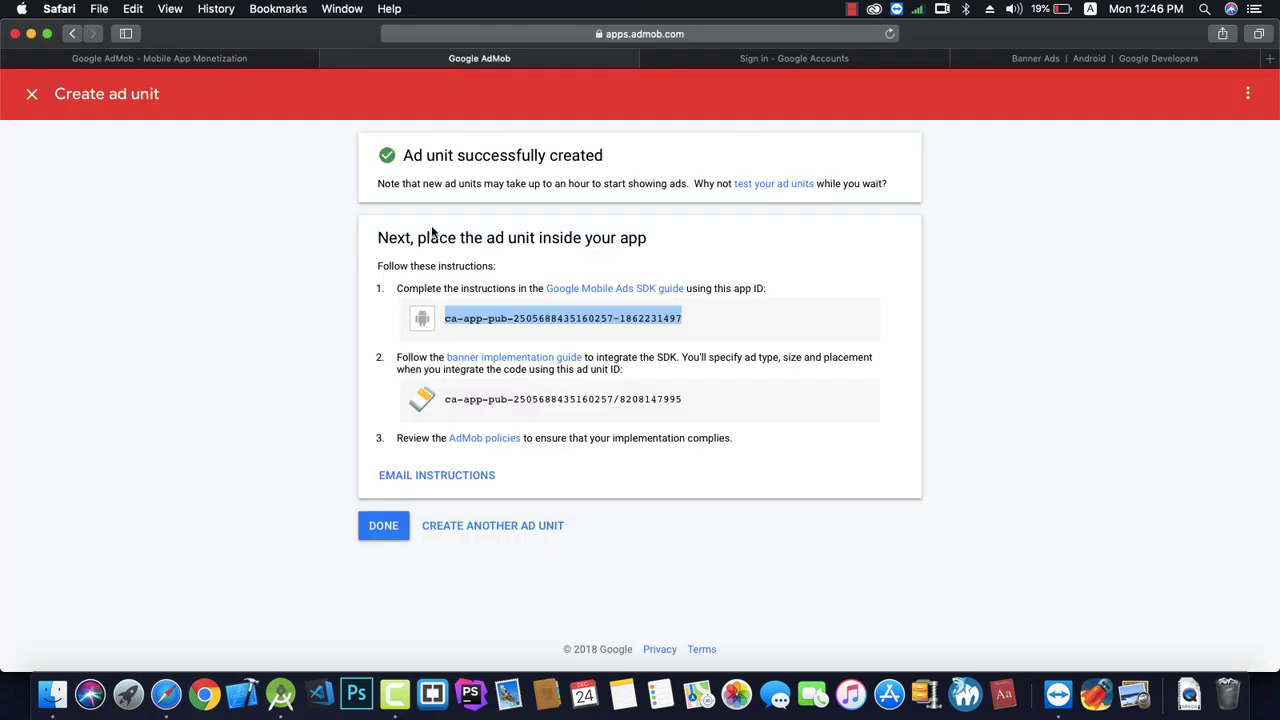